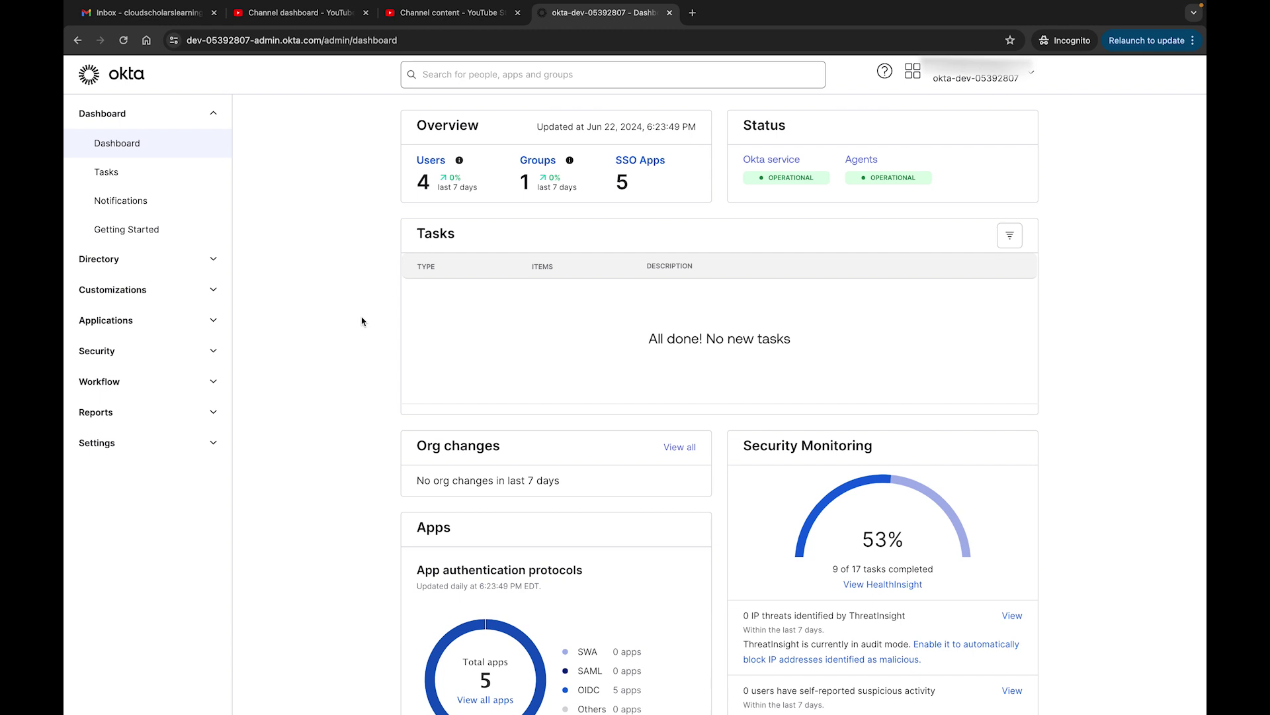
Open the cloudscholars.com Active Directory integration from Directory > Directory Integrations
click(212, 259)
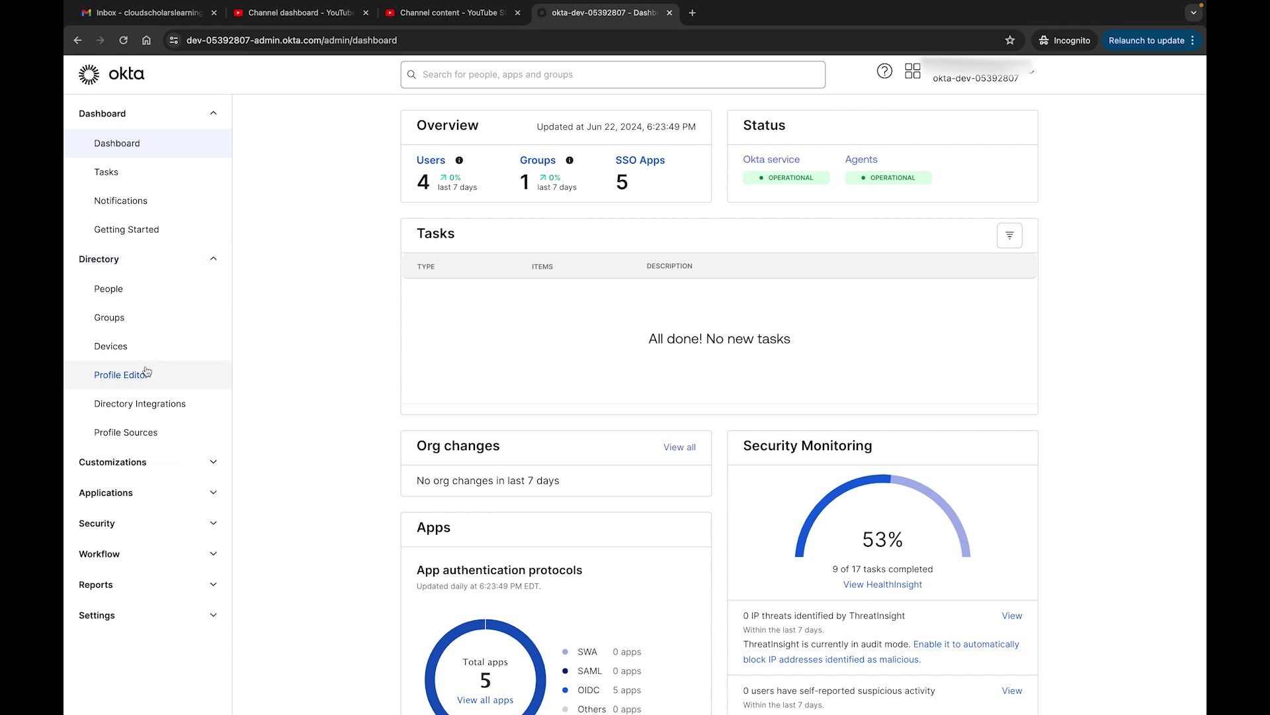
click(127, 404)
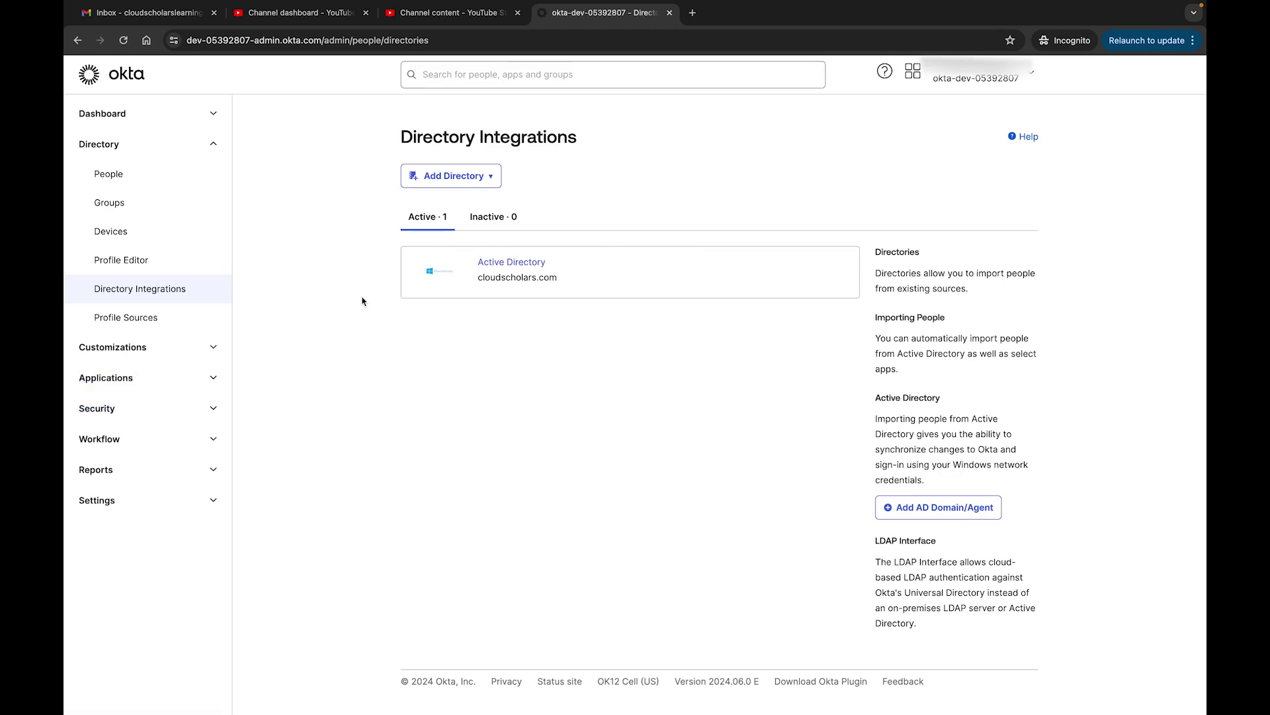
click(512, 265)
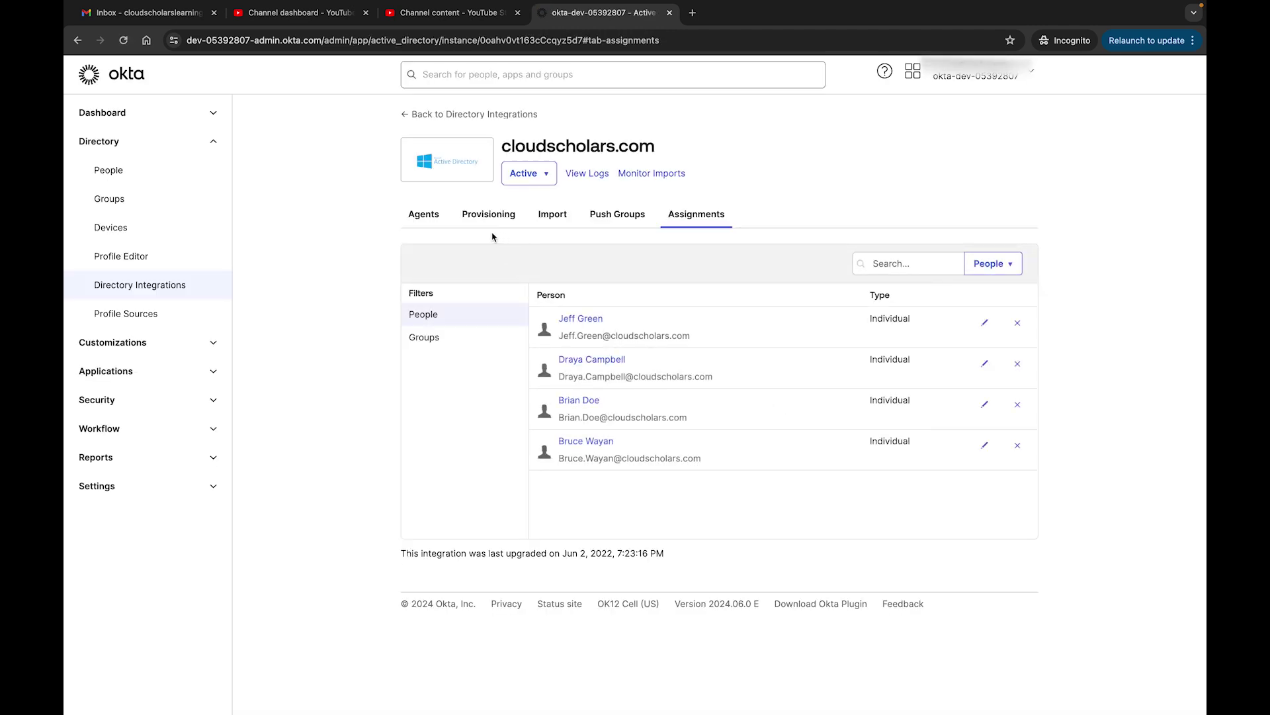
Check the integration's Agents tab, then view its Provisioning To App settings
click(416, 213)
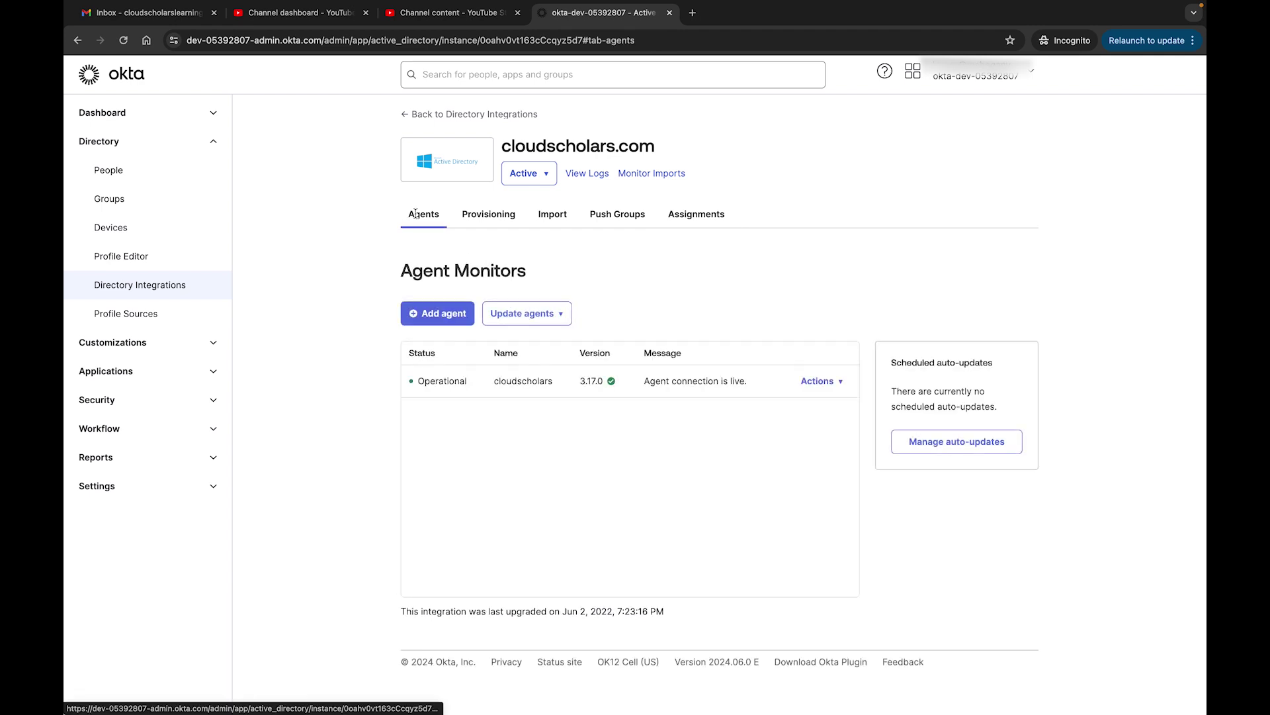
click(478, 214)
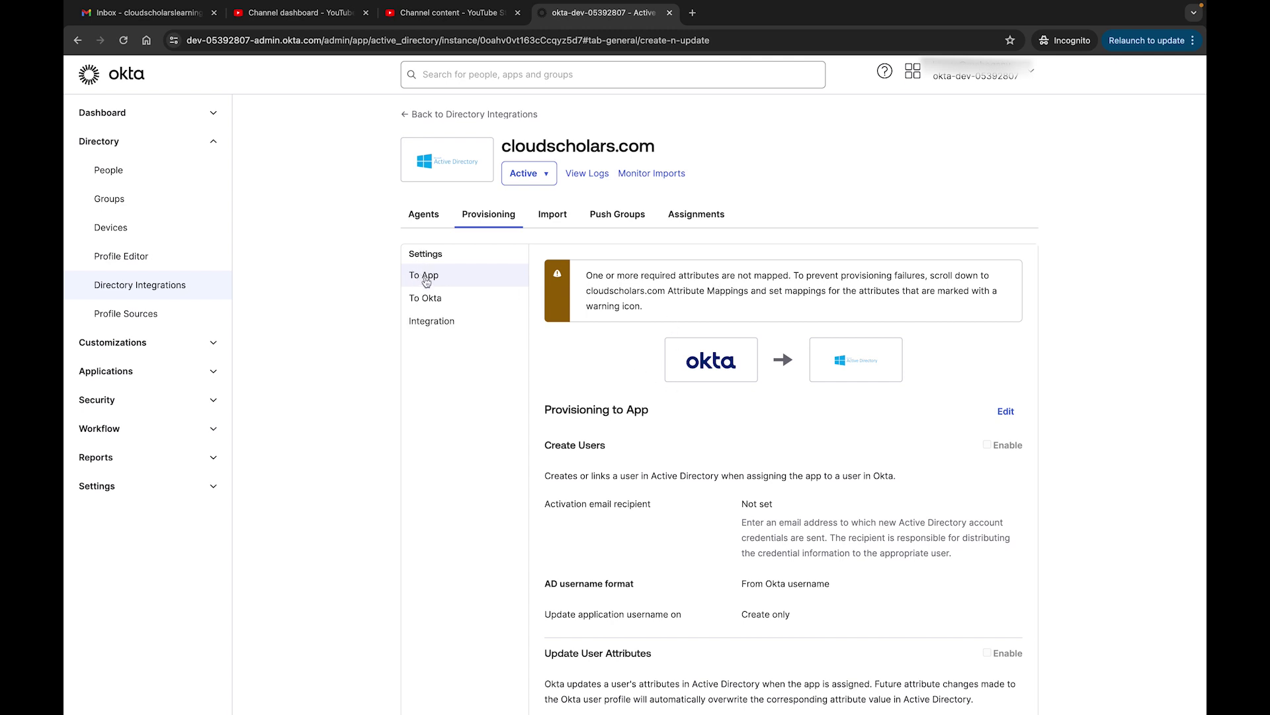
Edit the To App settings, keeping AD username format as From Okta username
scroll(812, 445, down, 3)
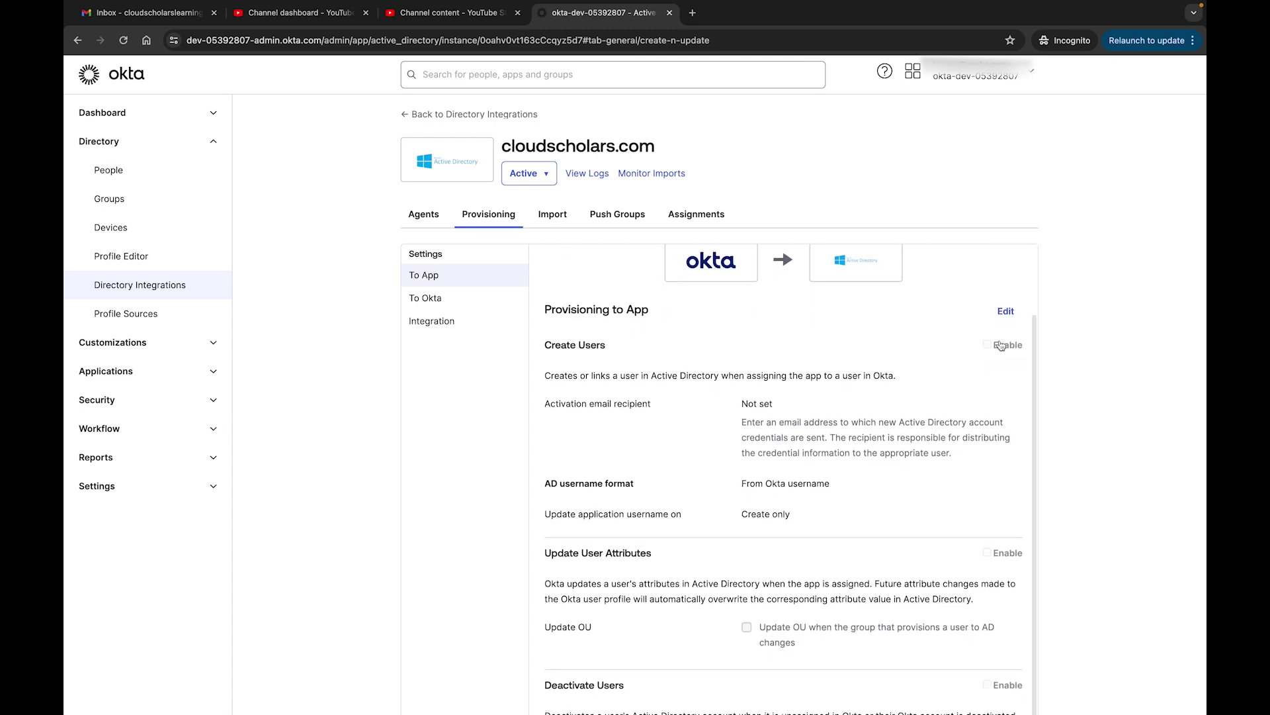
click(1006, 311)
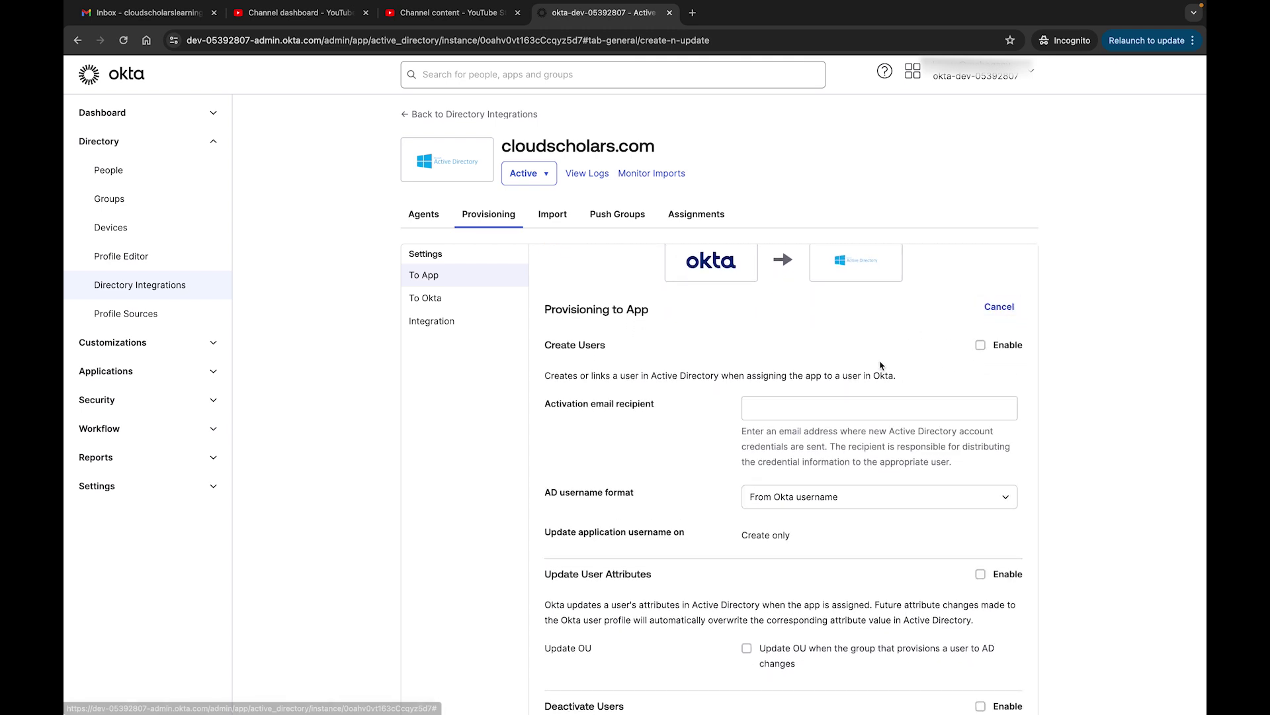
scroll(1016, 379, up, 2)
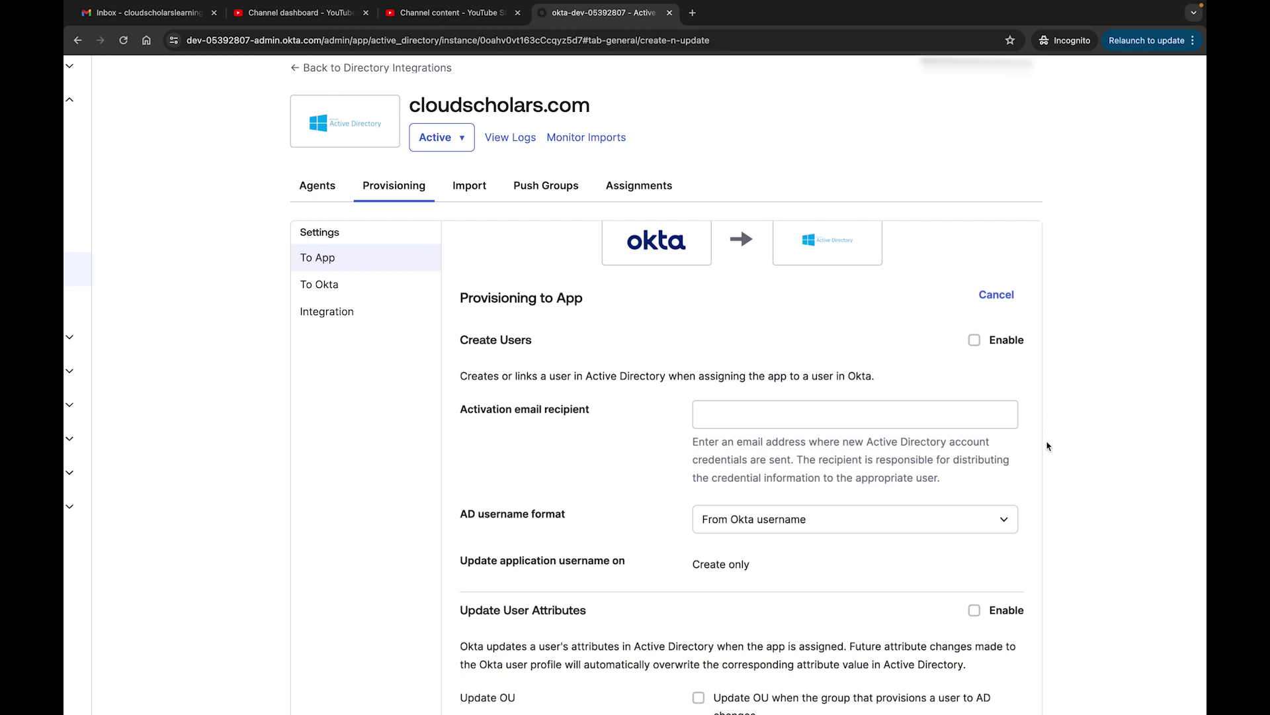
scroll(1048, 448, down, 1)
scroll(1048, 447, down, 3)
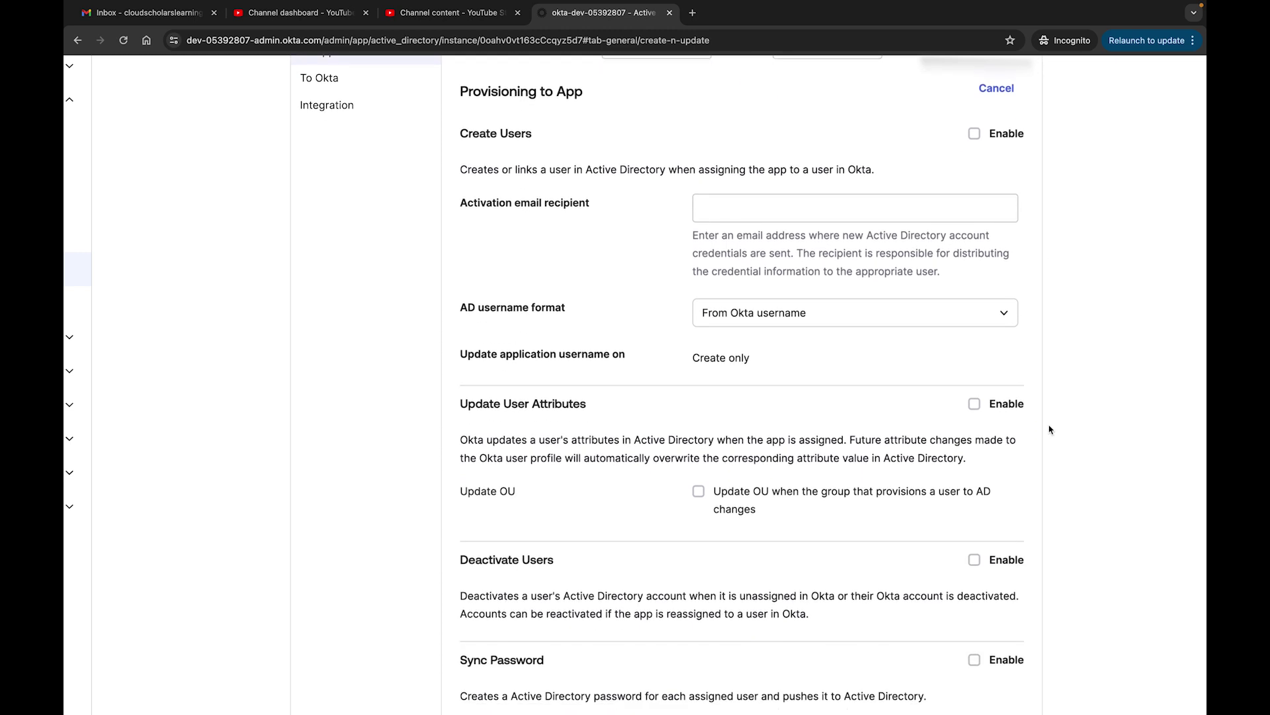
click(998, 312)
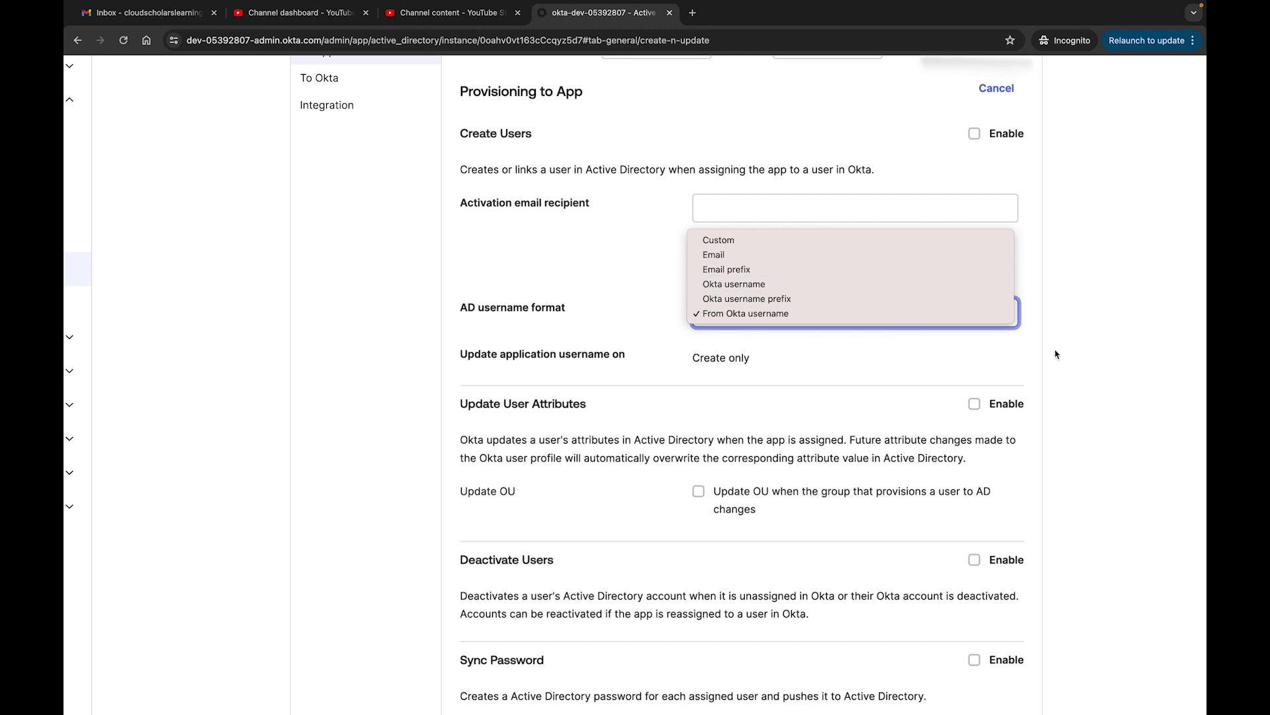
click(1058, 352)
Zoom out and review the attribute mappings, noting distinguishedName and objectGUID unmapped
scroll(1057, 354, down, 2)
scroll(1056, 354, down, 2)
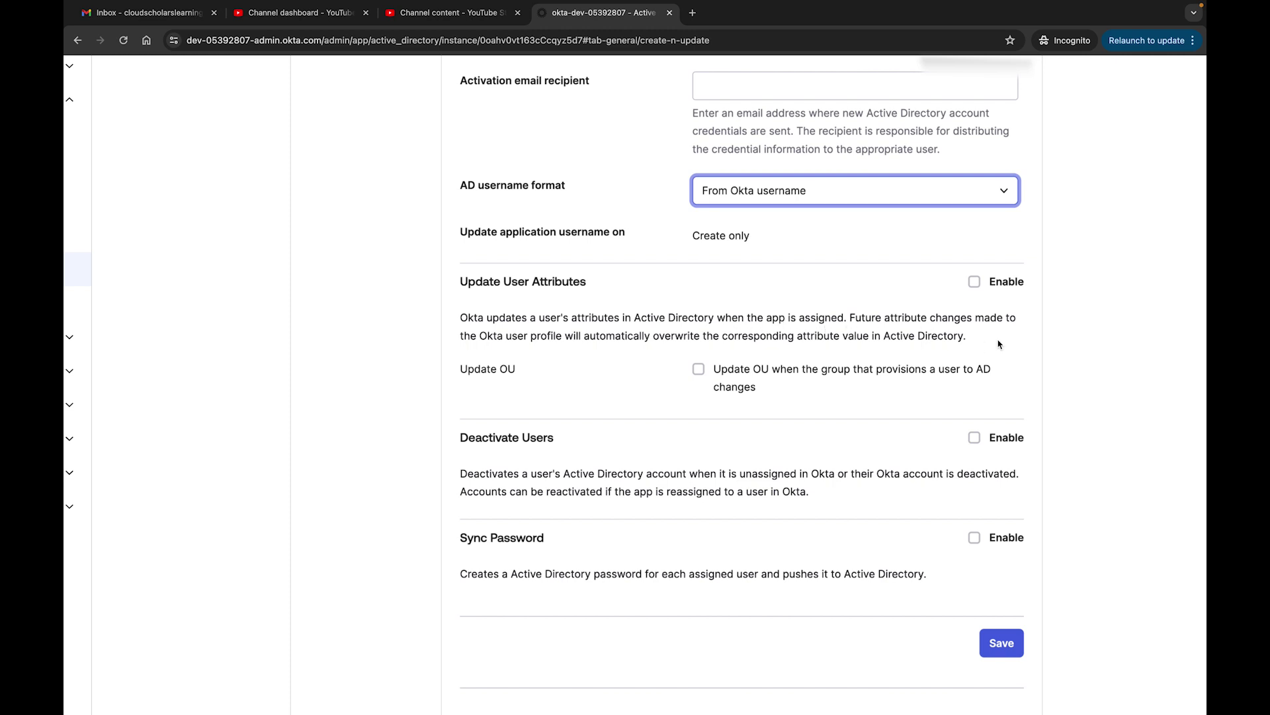
scroll(999, 344, down, 5)
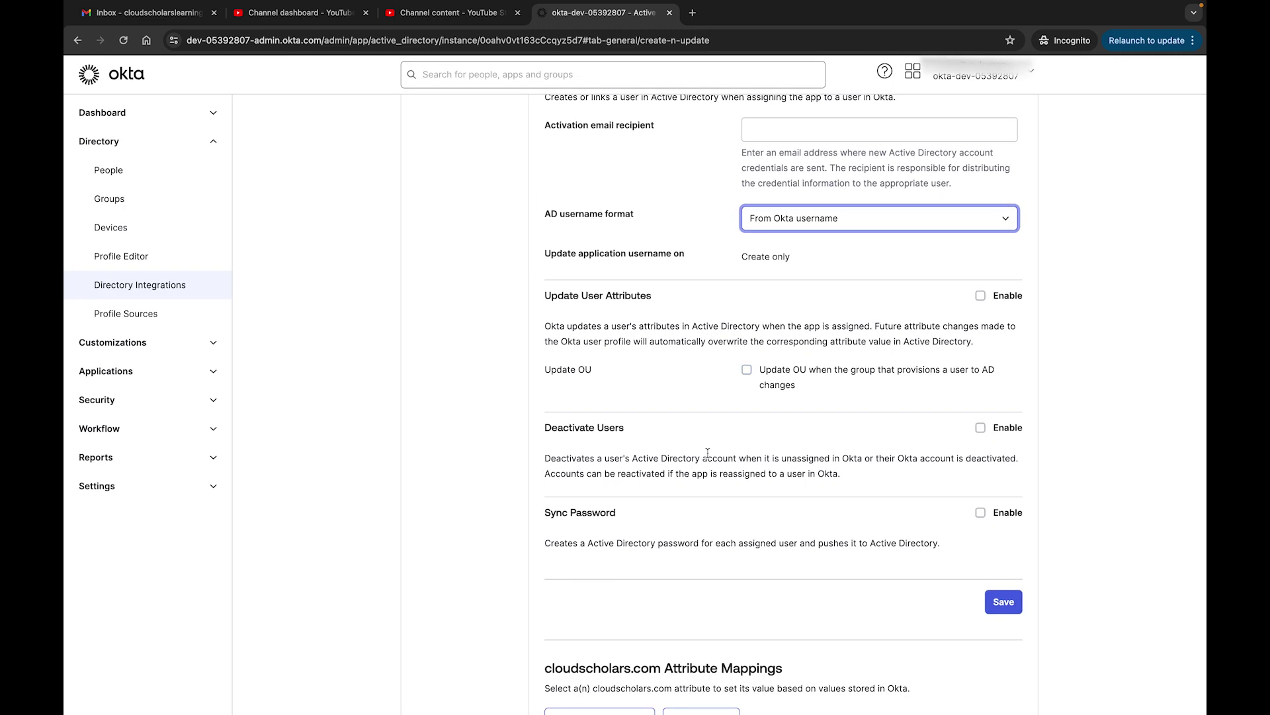
scroll(692, 454, up, 5)
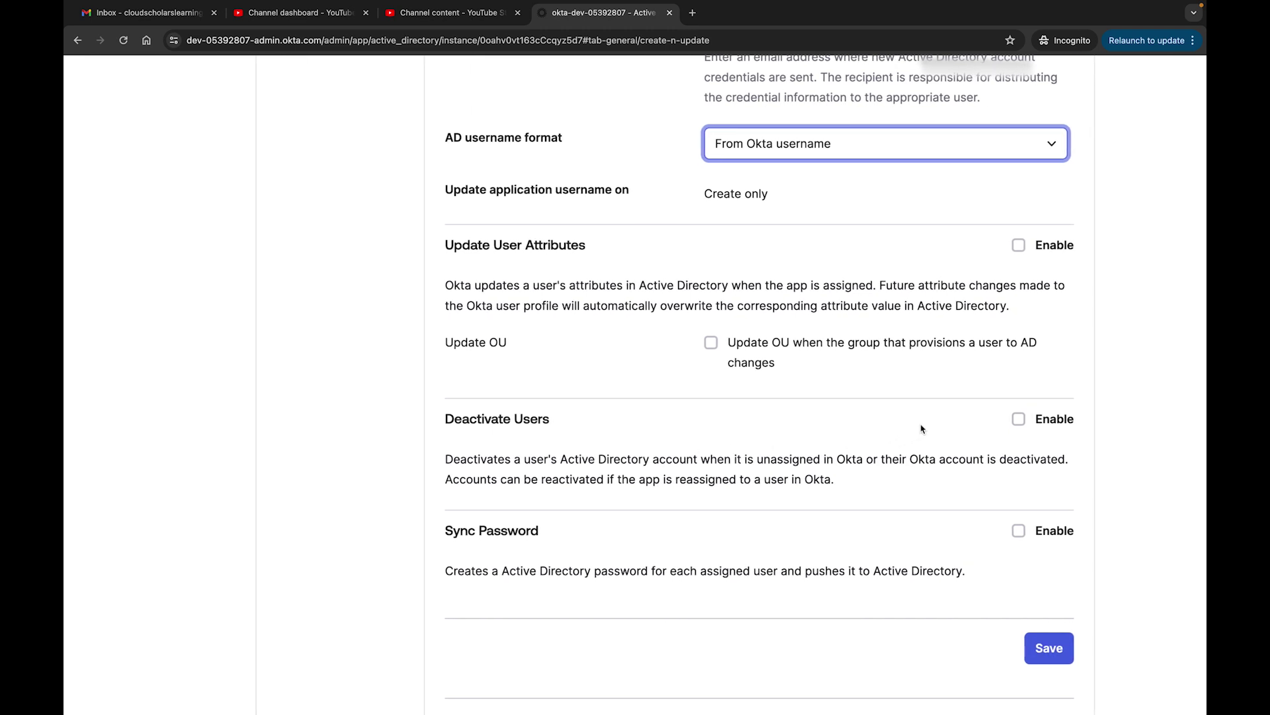
scroll(922, 429, down, 5)
scroll(1031, 457, down, 2)
scroll(769, 412, up, 5)
scroll(768, 412, up, 2)
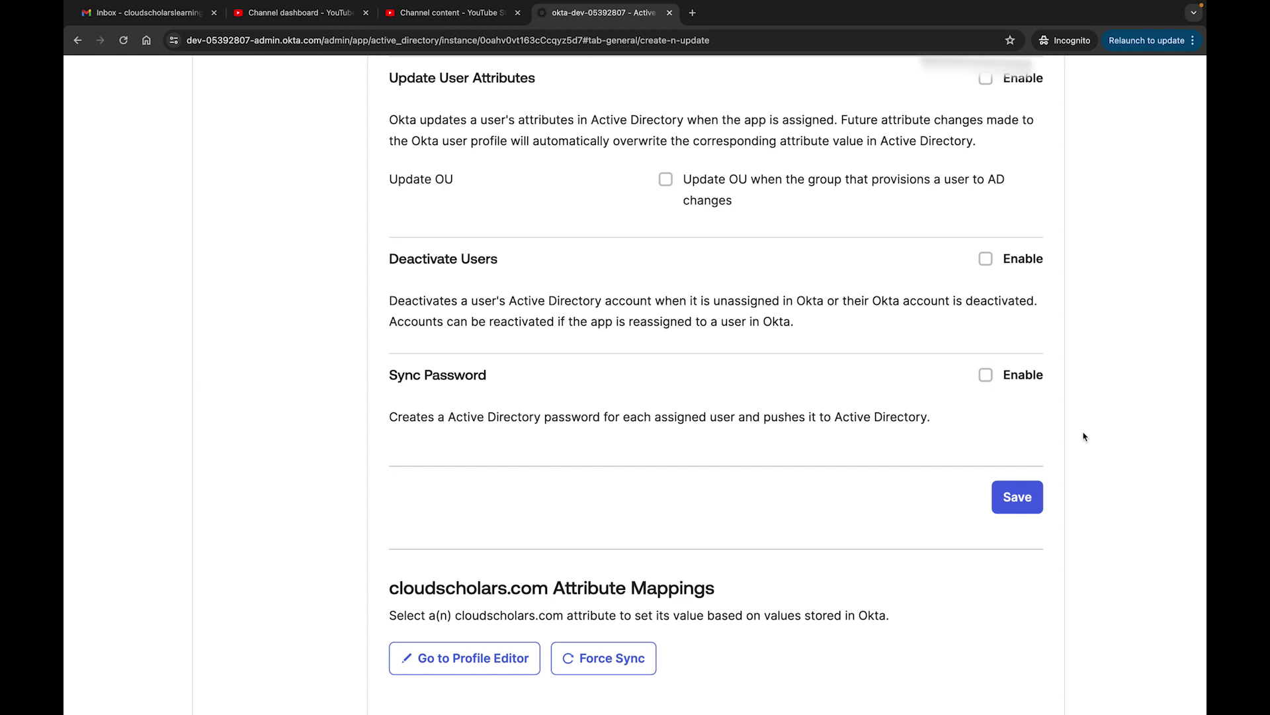
scroll(1084, 437, down, 1)
key(super+minus)
key(super+minus)
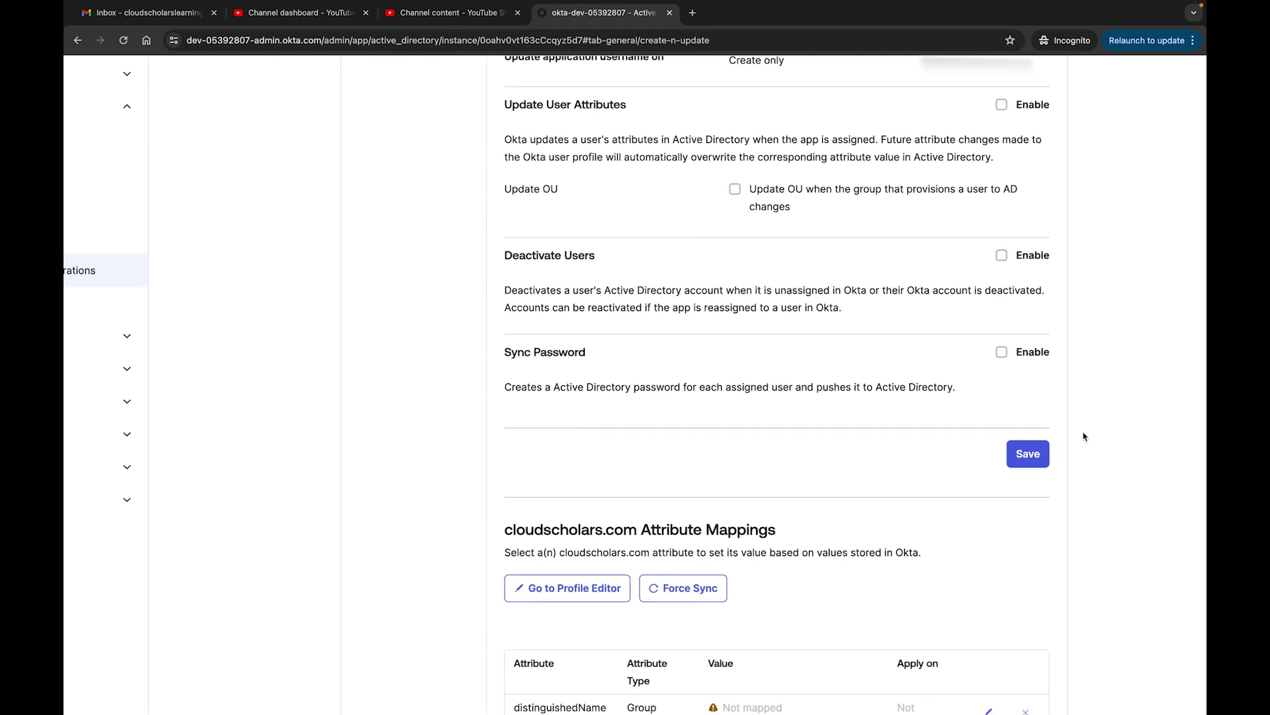
scroll(1084, 437, down, 4)
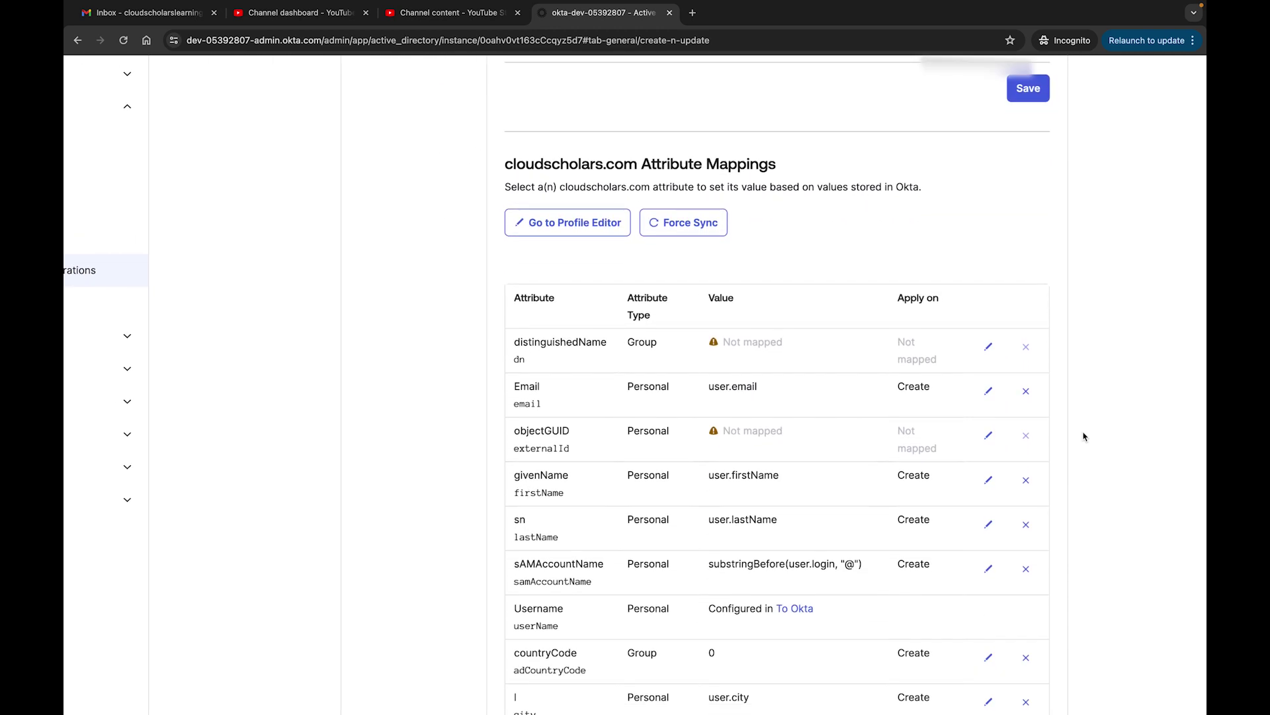
scroll(1084, 437, down, 2)
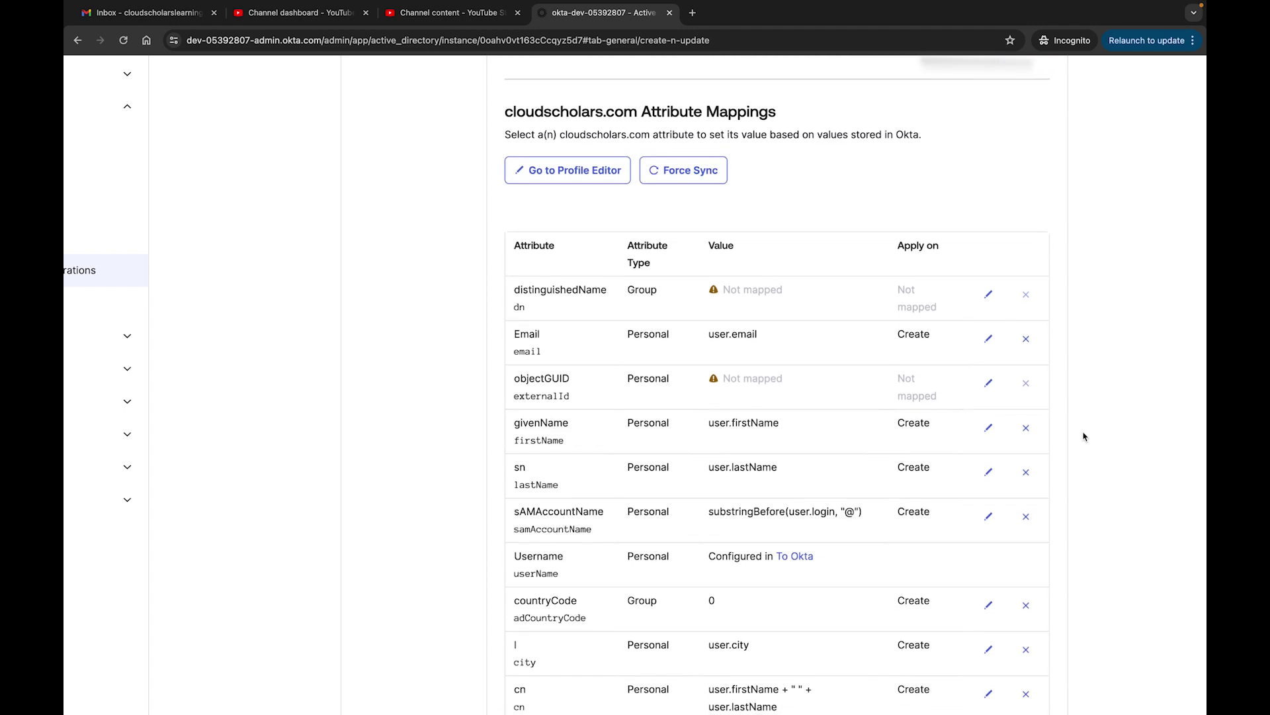
key(super+minus)
scroll(1084, 436, down, 7)
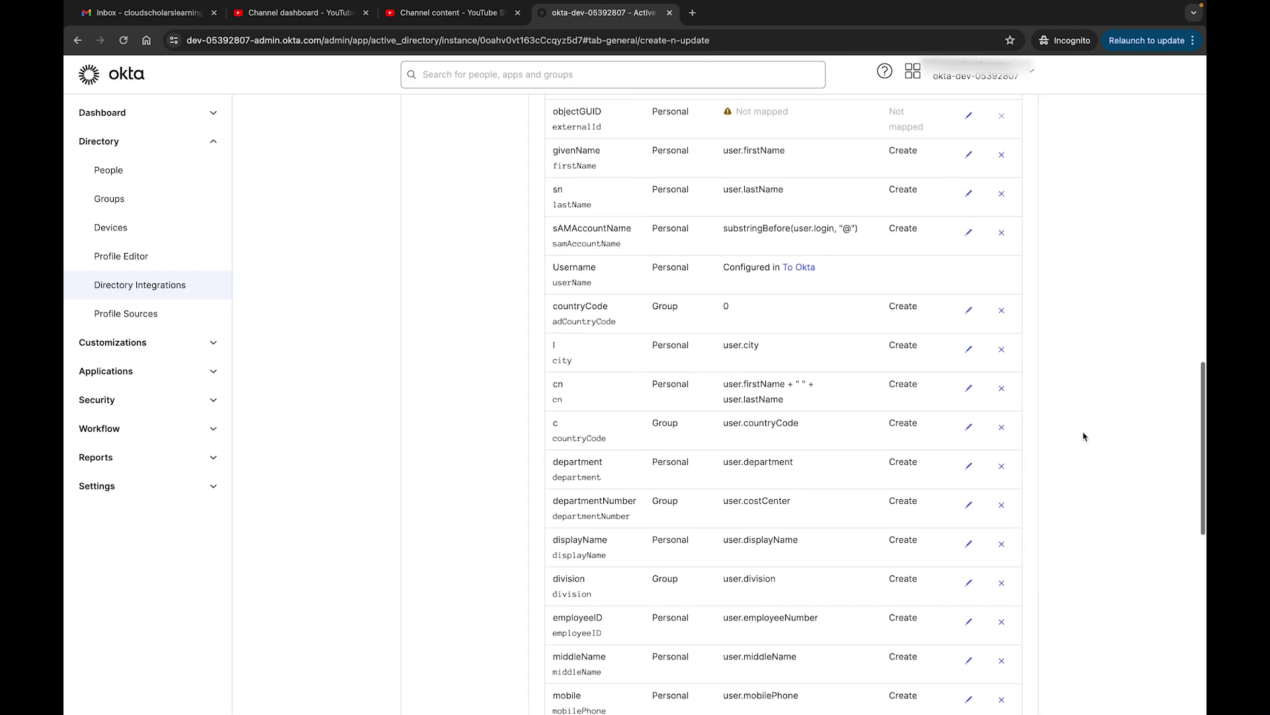
scroll(1084, 436, up, 15)
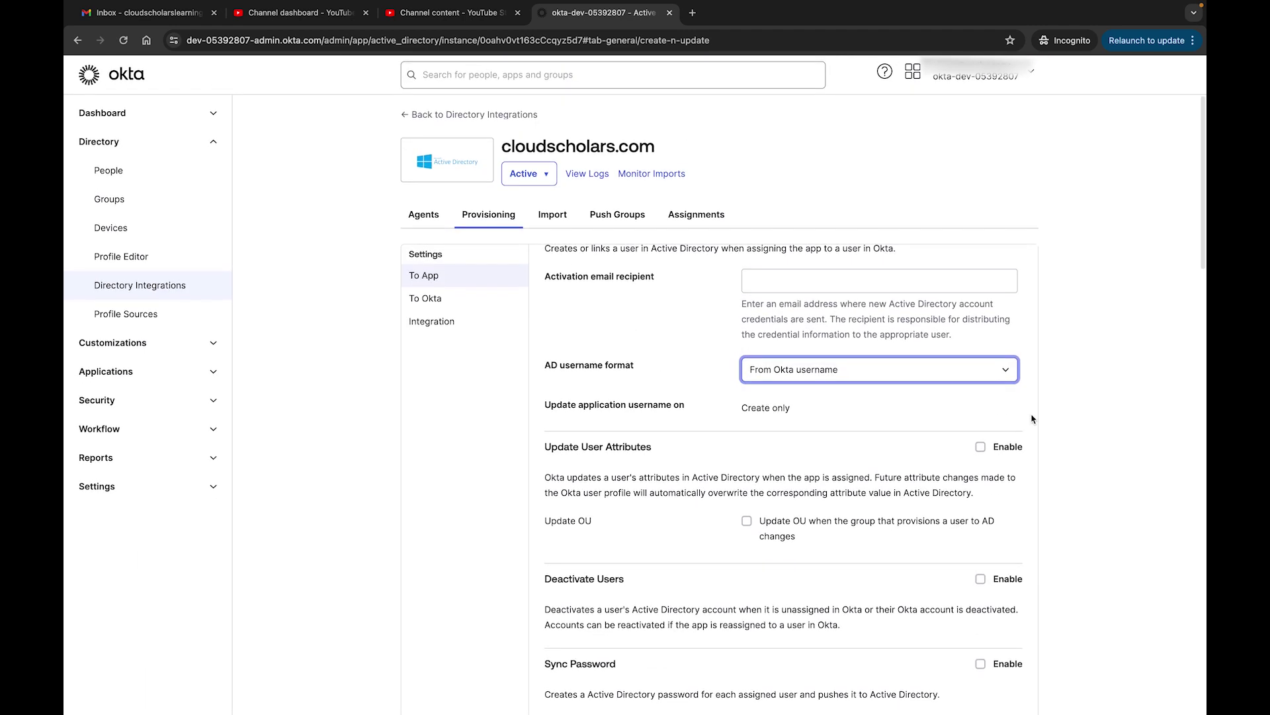
Switch to the To Okta provisioning settings and put General settings into edit mode
click(428, 299)
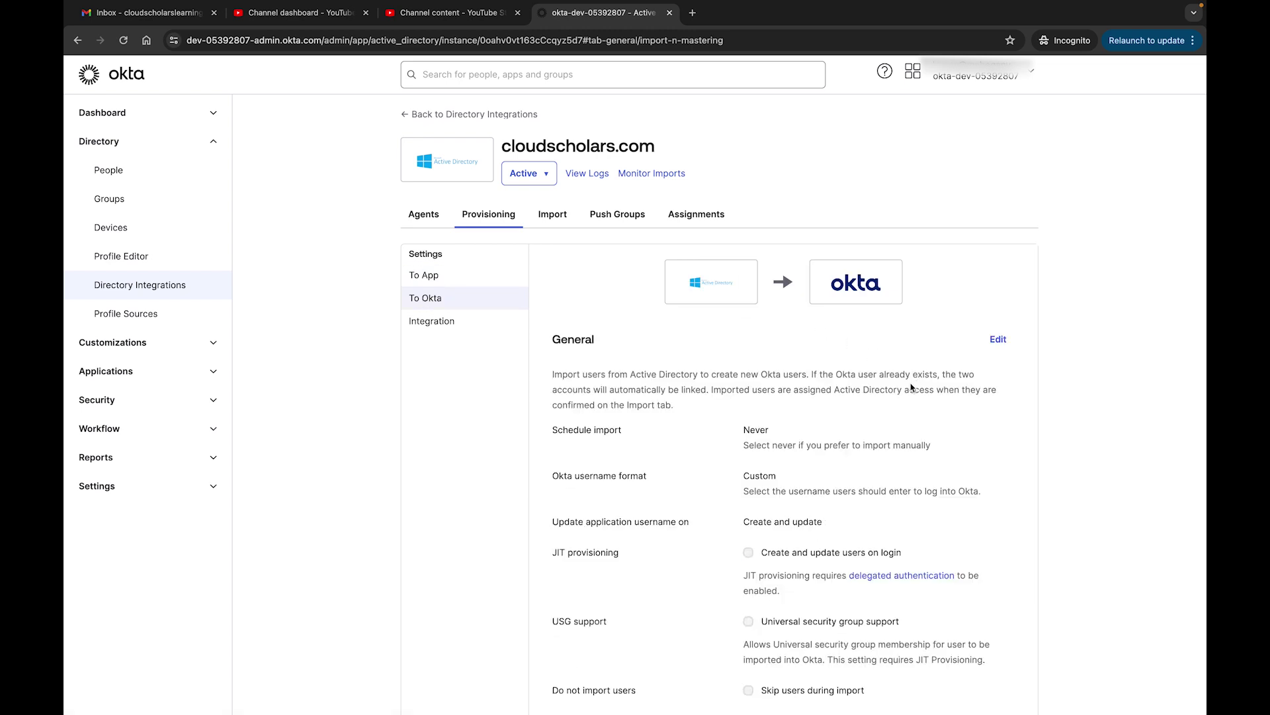
scroll(912, 389, up, 5)
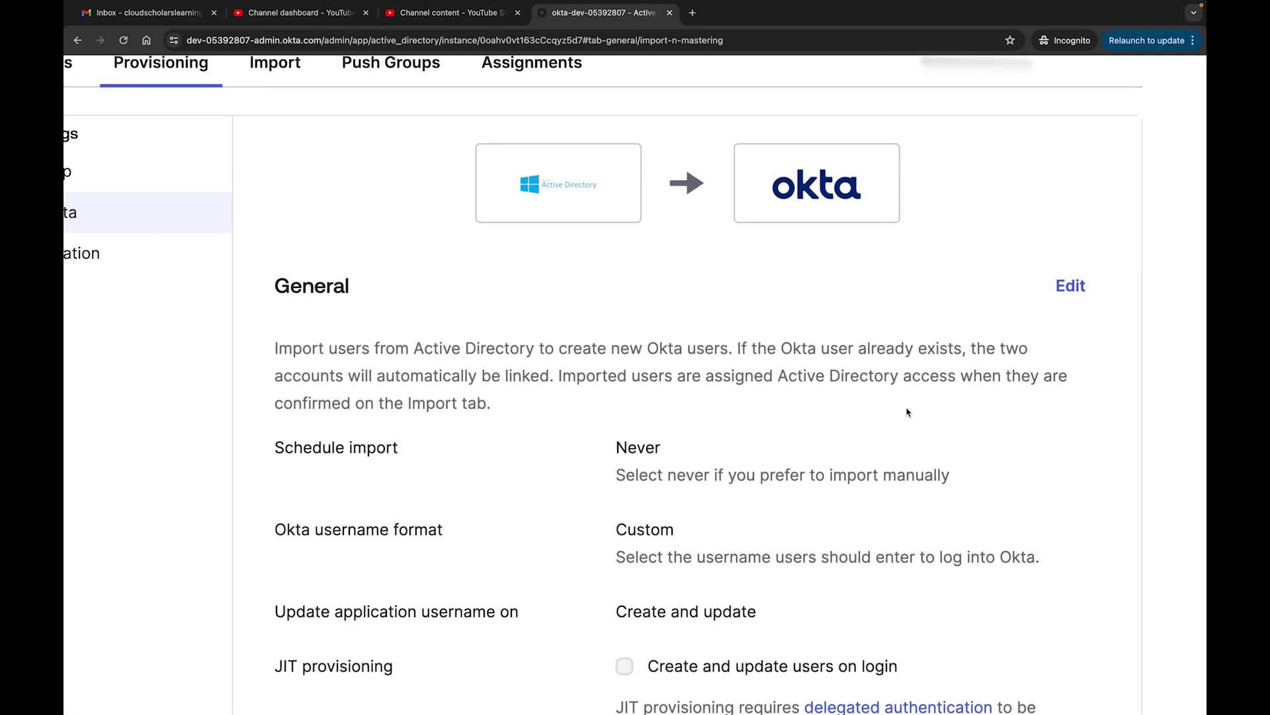
scroll(887, 415, right, 2)
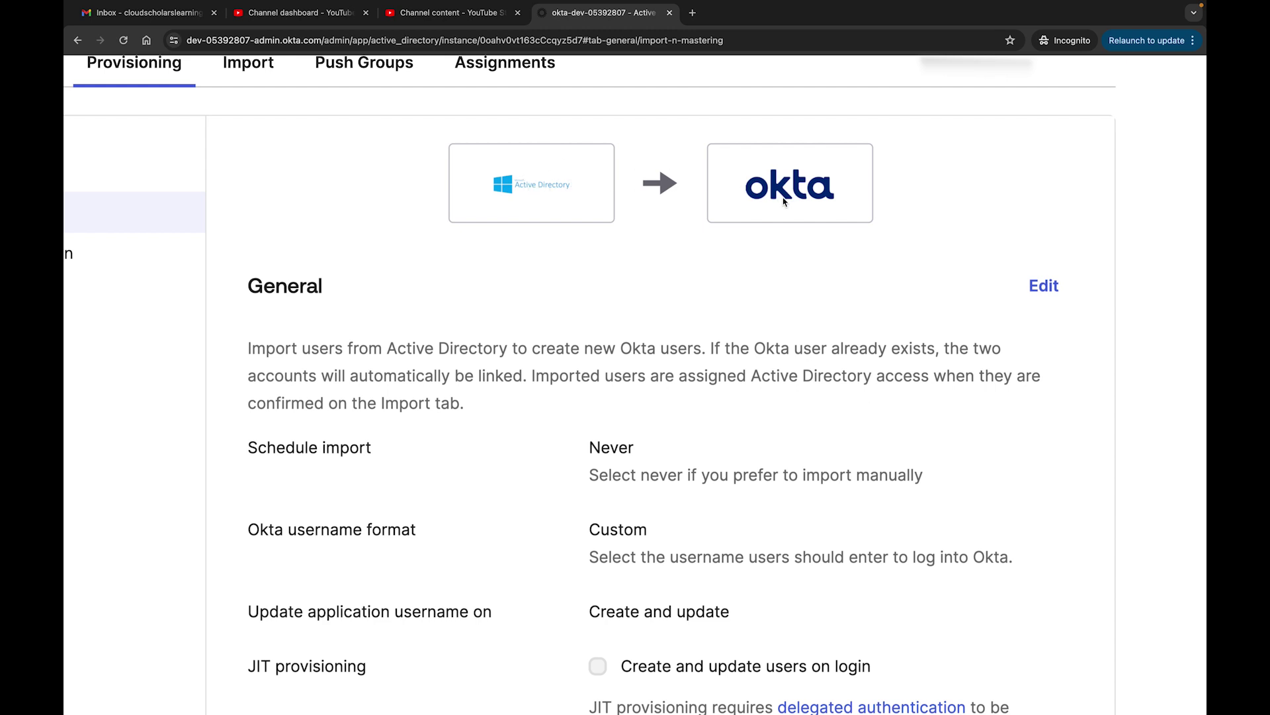
scroll(946, 303, down, 2)
scroll(1000, 383, down, 3)
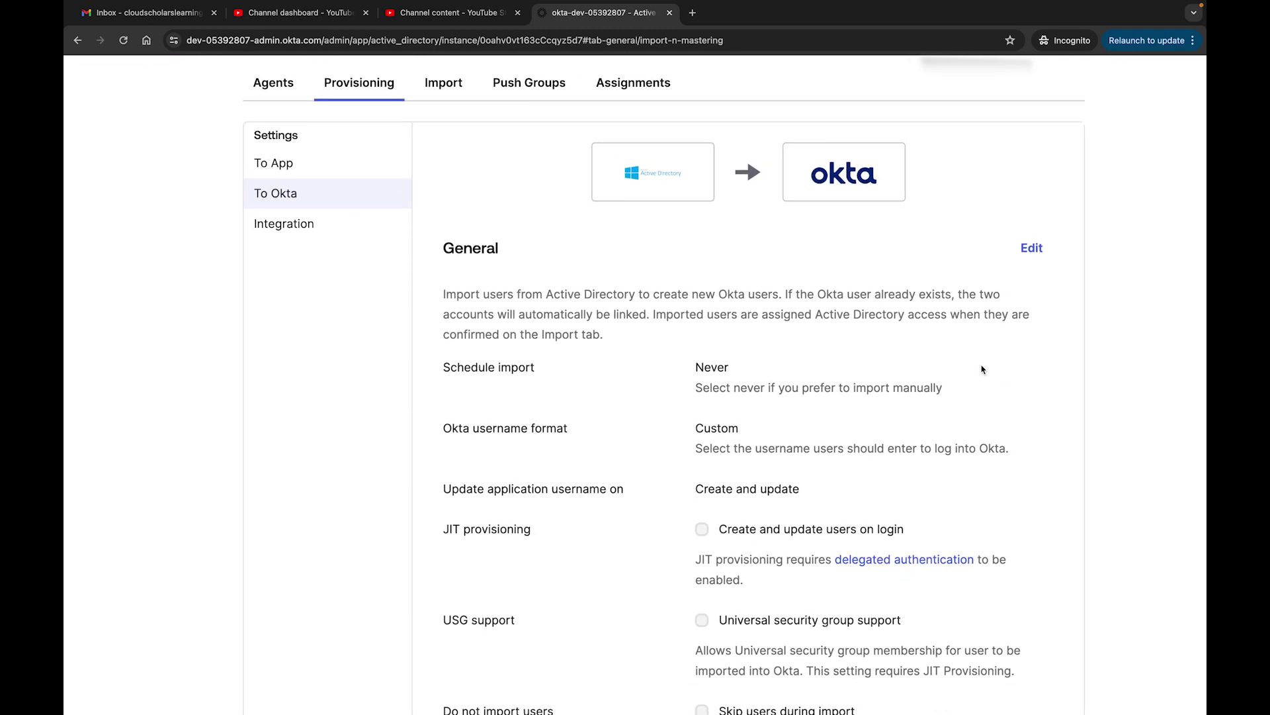
click(1033, 247)
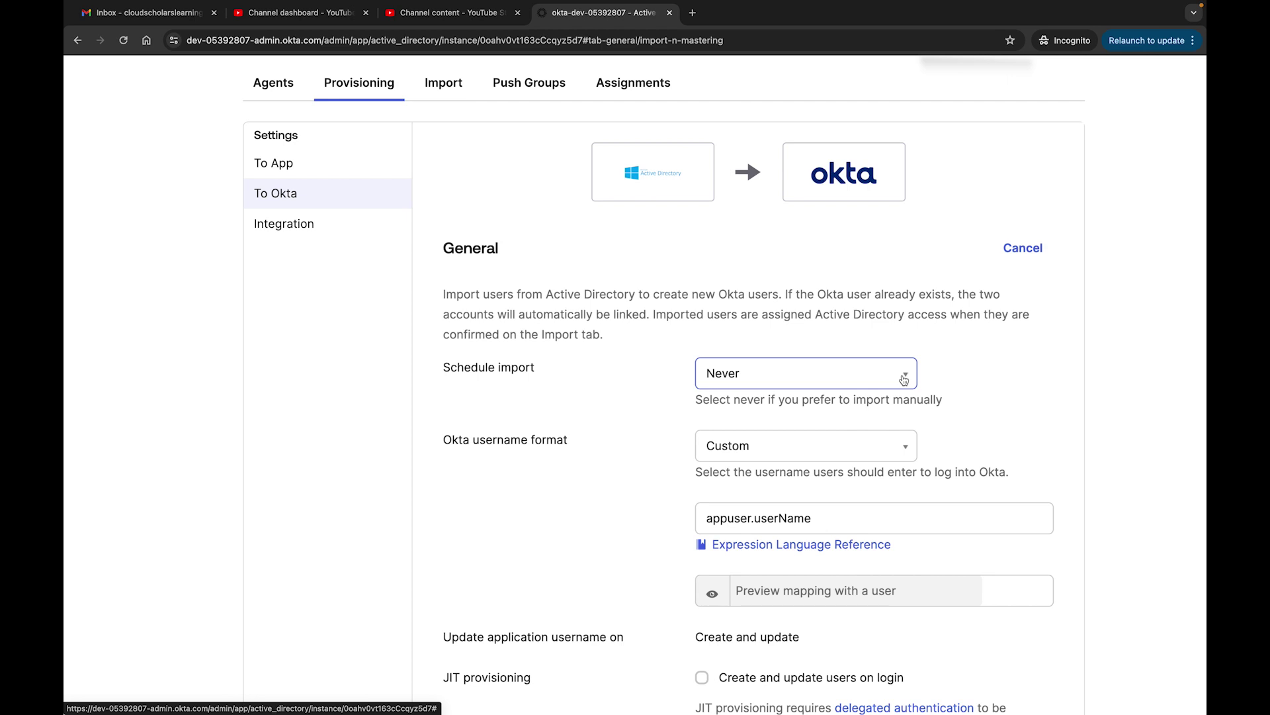
Review the import schedule options and keep Schedule import at Never
click(904, 379)
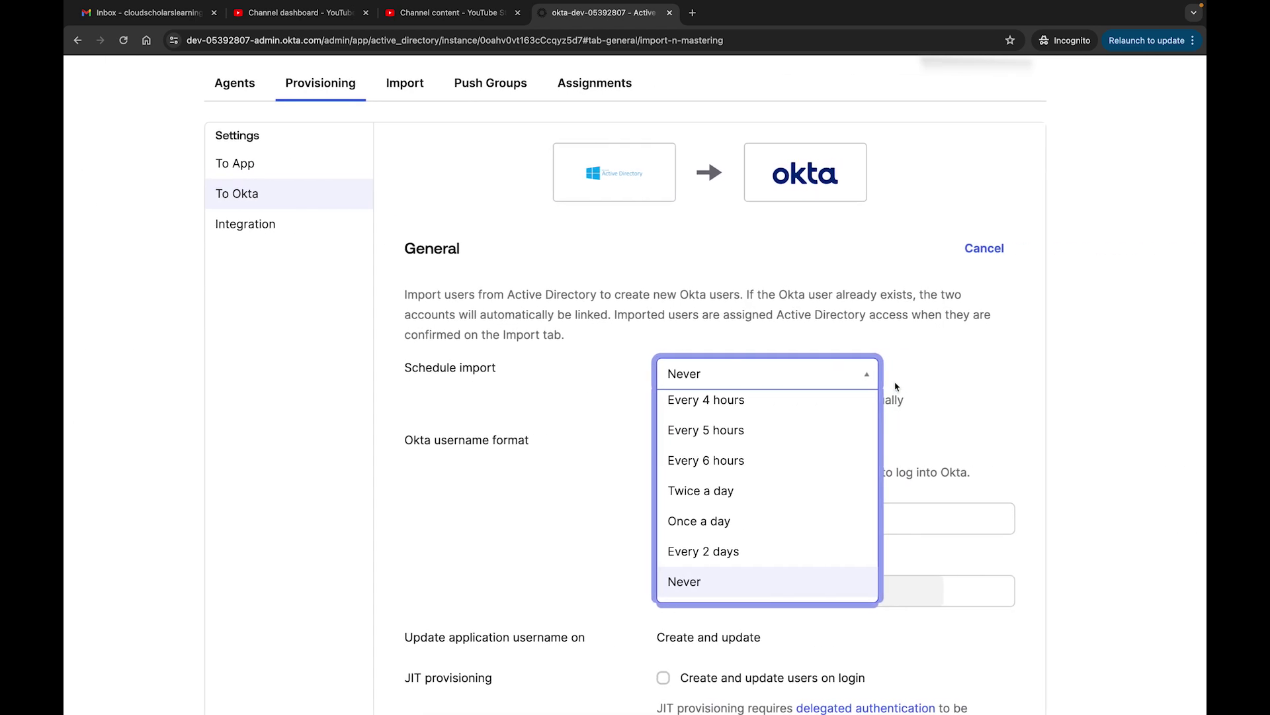
scroll(766, 417, up, 3)
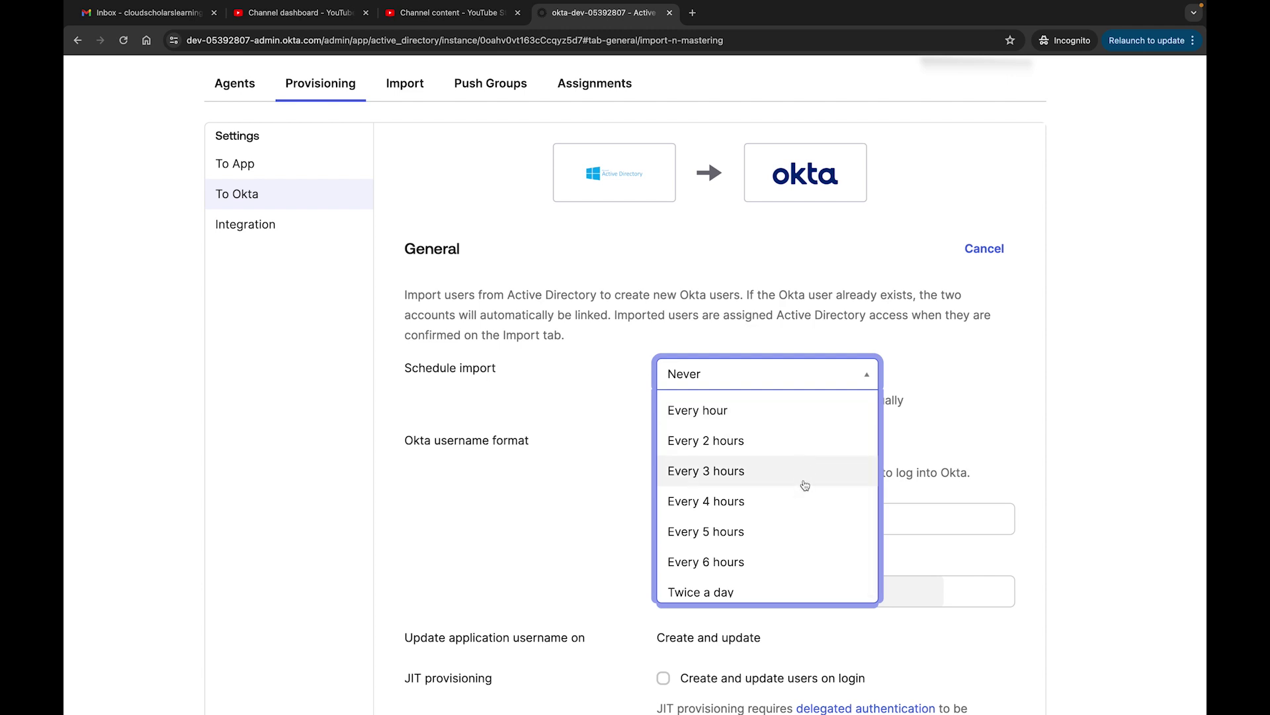
scroll(804, 485, down, 3)
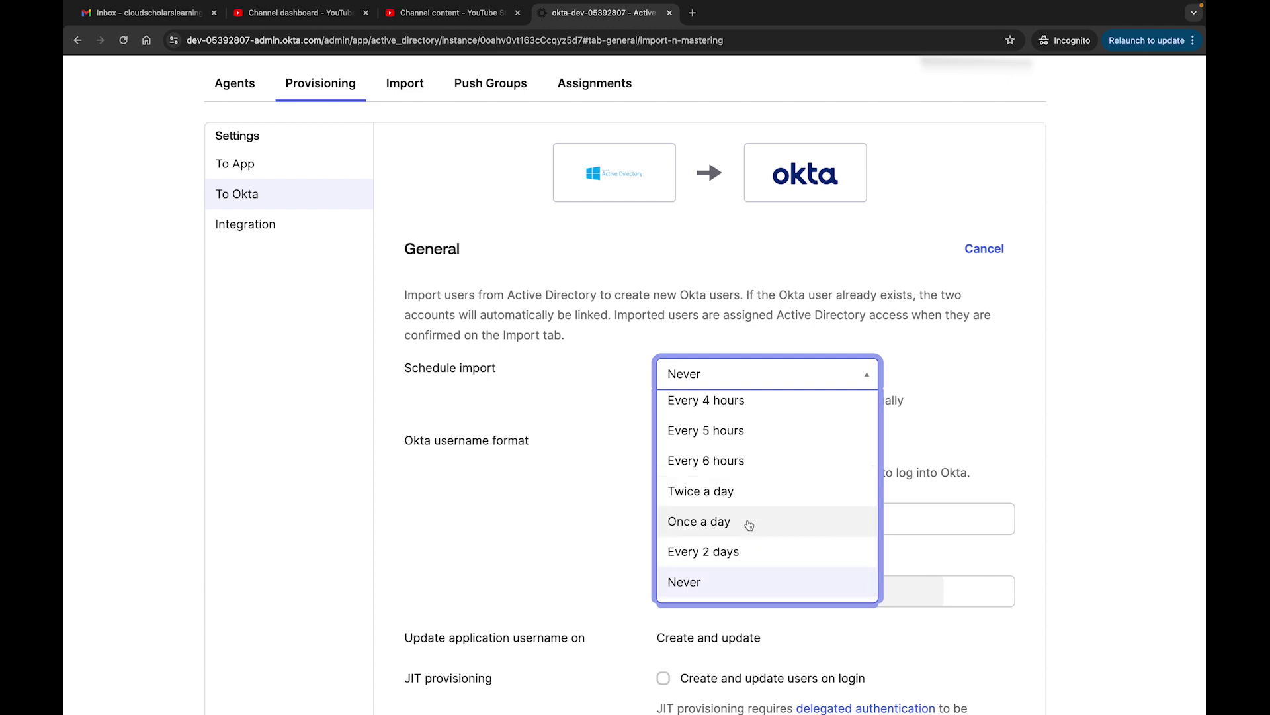
scroll(753, 517, up, 3)
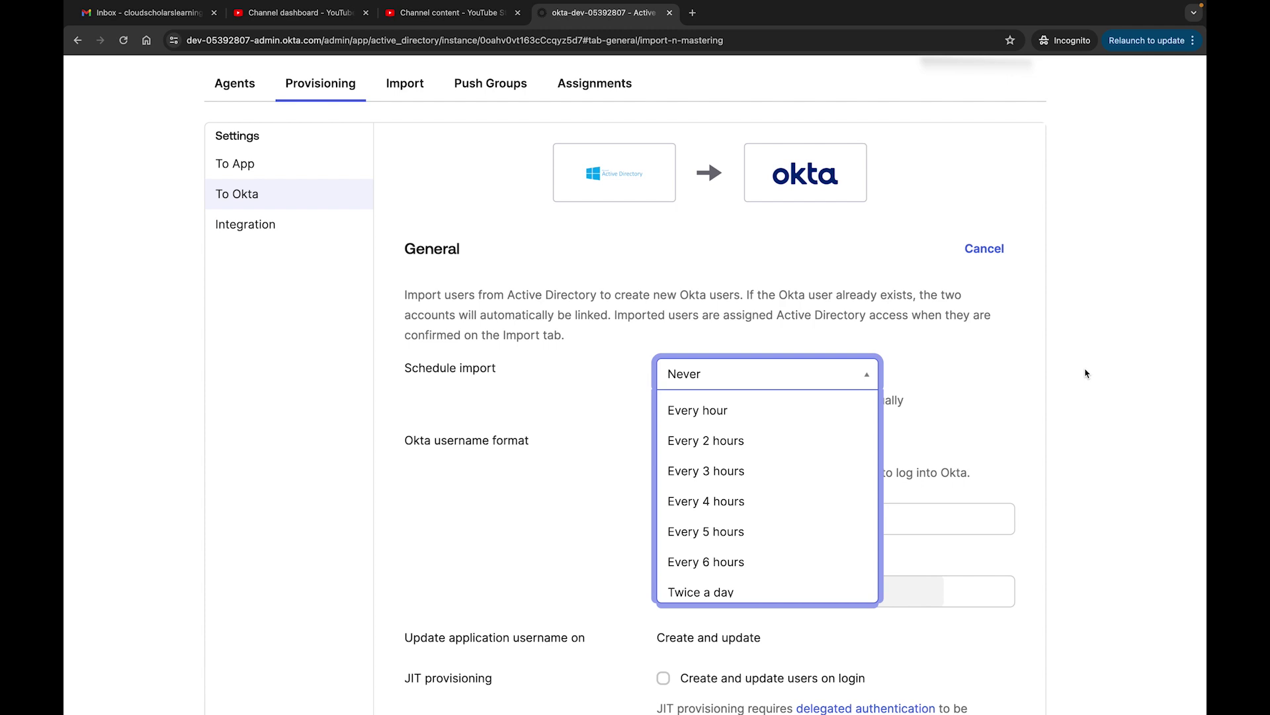
click(1055, 409)
Review the Okta username formats and keep Custom with appuser.userName
scroll(1055, 408, left, 5)
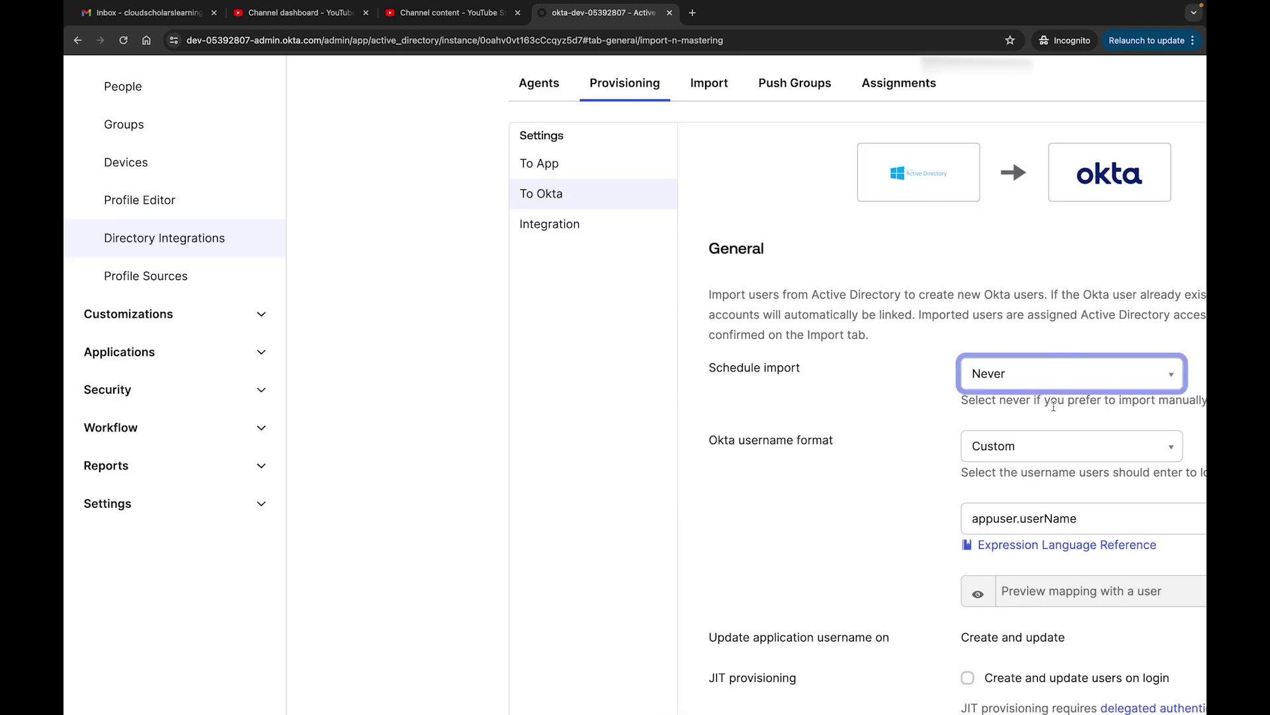
scroll(913, 424, right, 5)
scroll(1025, 434, down, 2)
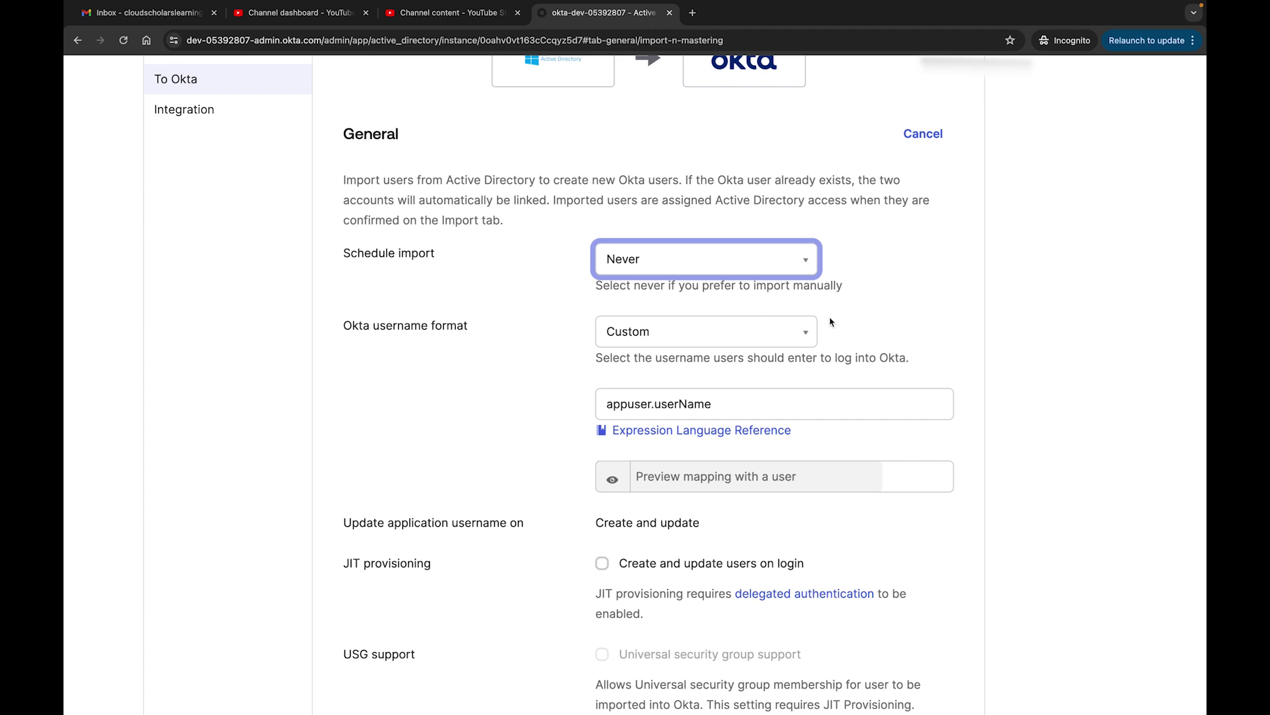
click(799, 334)
scroll(799, 334, left, 5)
scroll(874, 348, right, 4)
scroll(874, 347, down, 3)
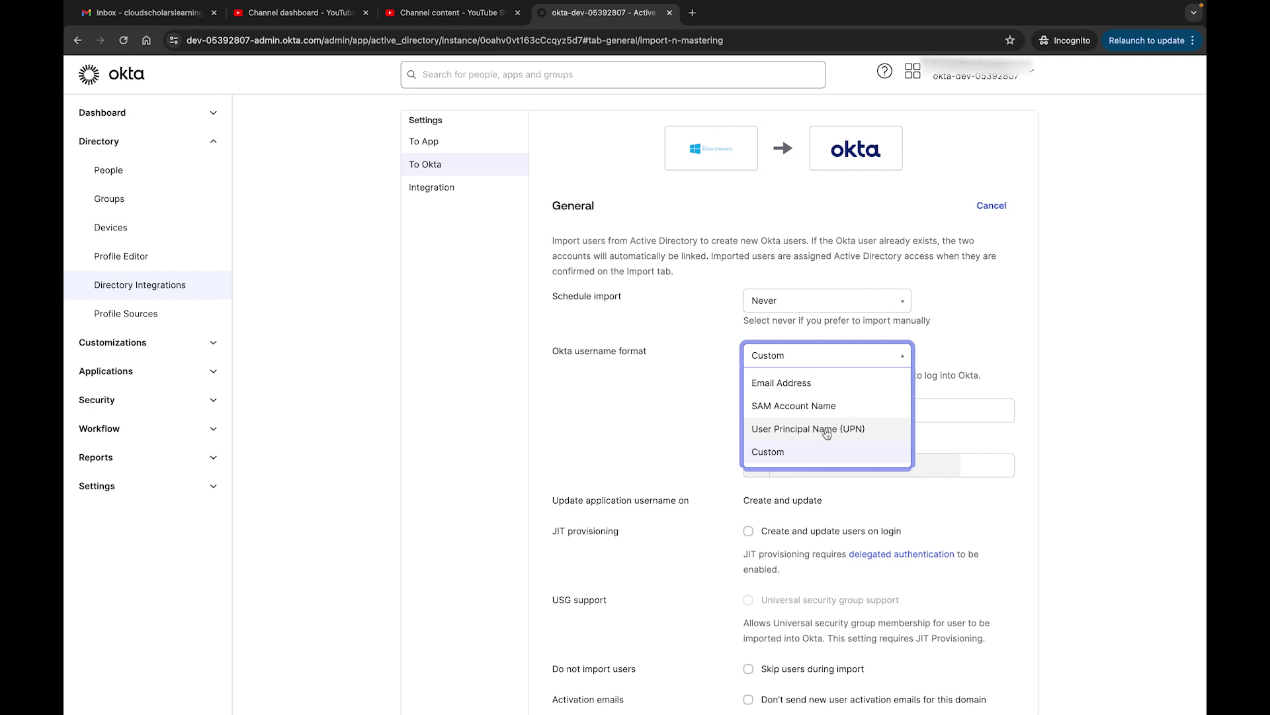
click(1088, 428)
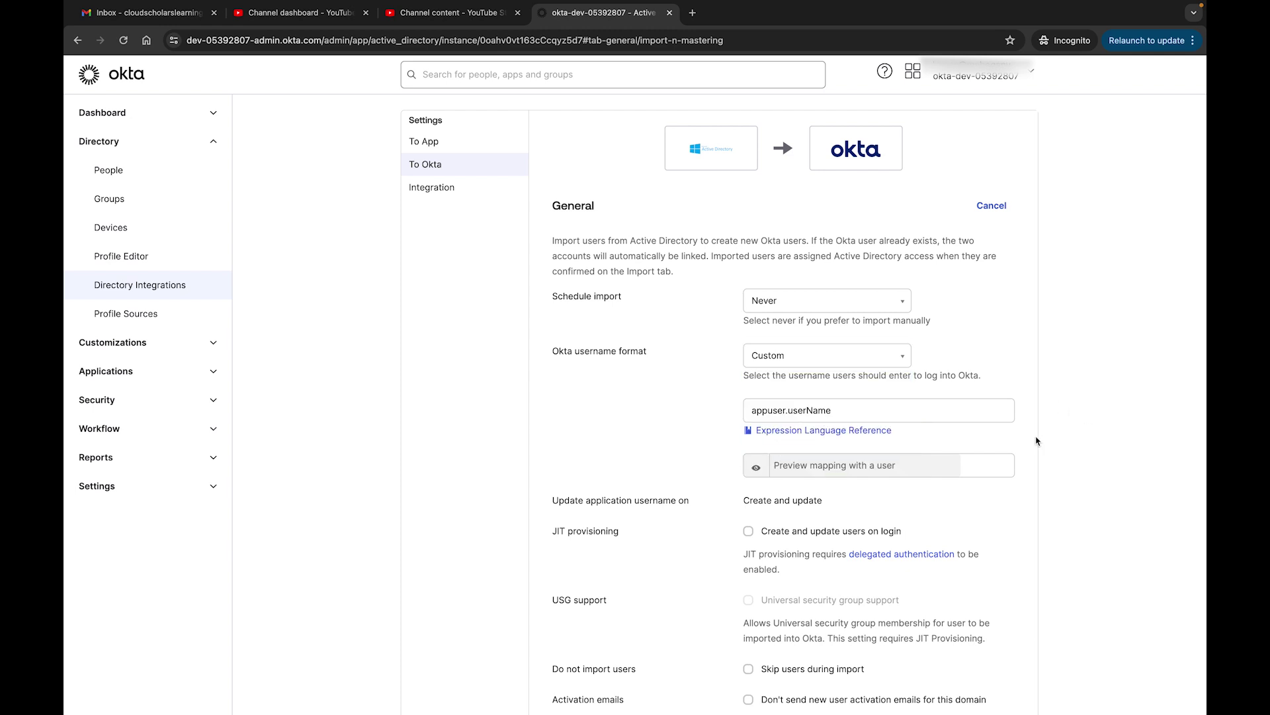
scroll(1036, 441, down, 5)
scroll(1037, 440, down, 1)
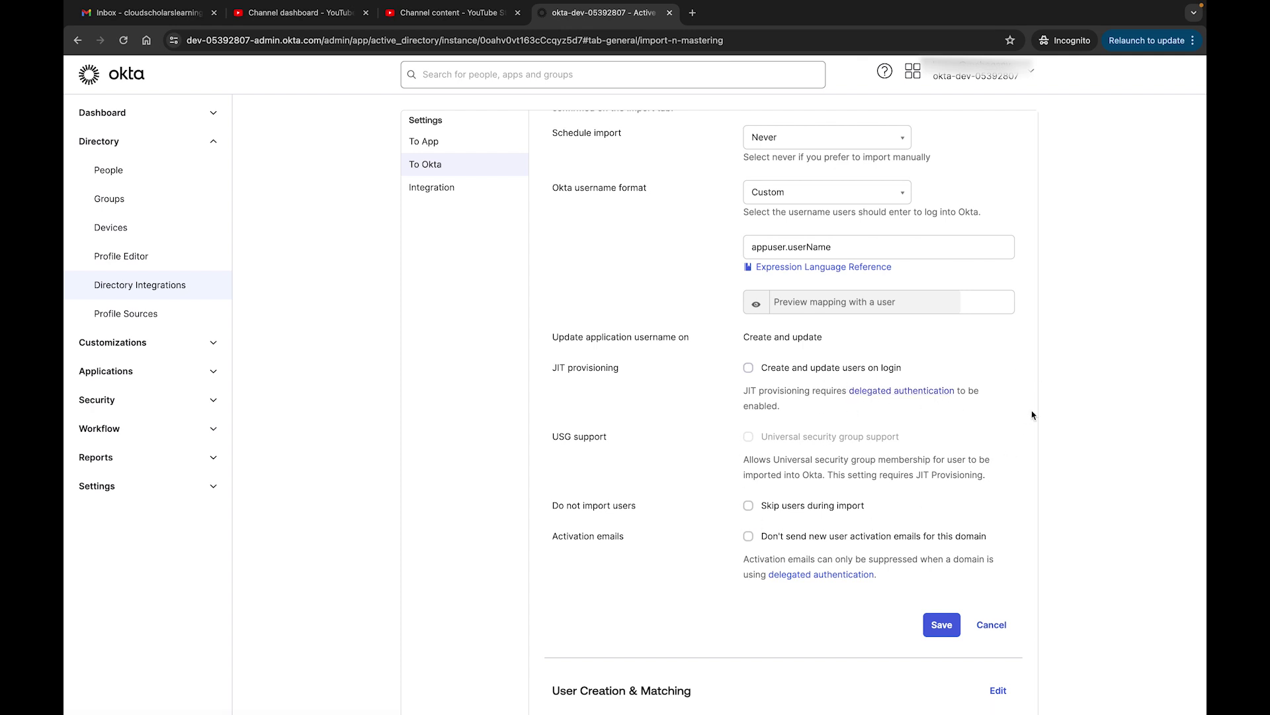
scroll(1052, 399, down, 2)
Cancel the General edit and review User Creation & Matching, Profile Sourcing and Import Safeguard
scroll(1052, 399, down, 3)
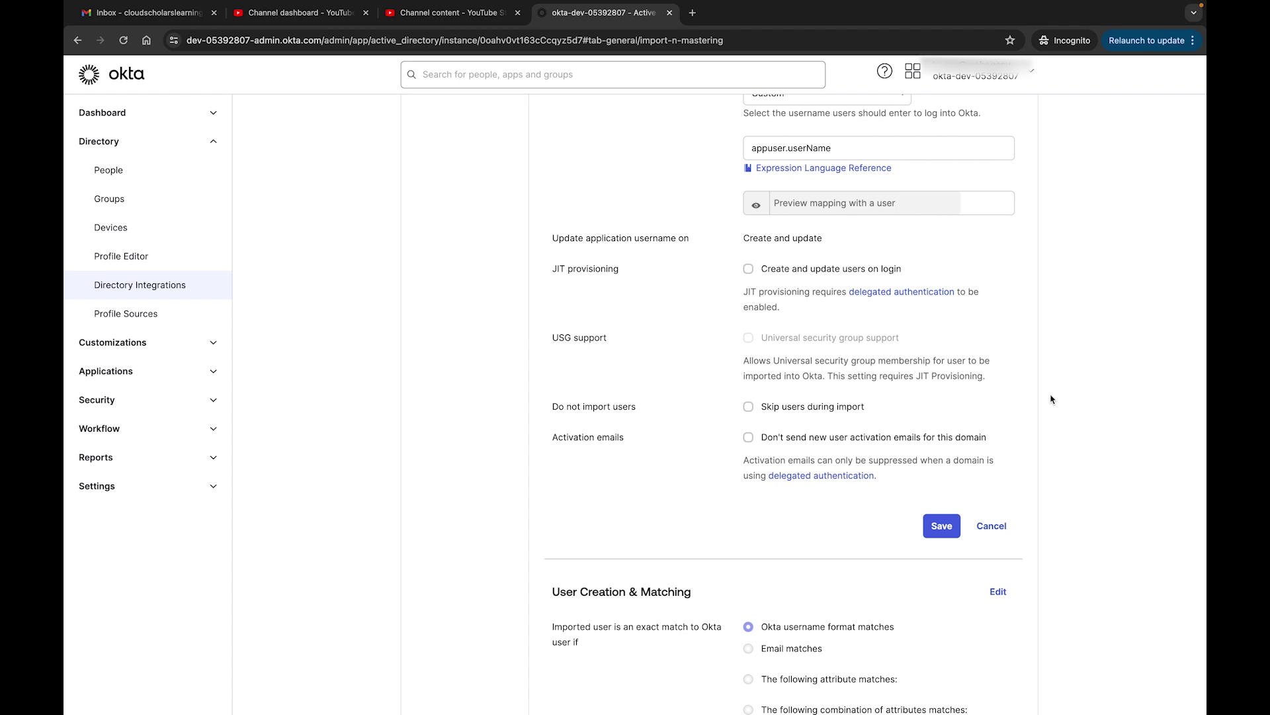
scroll(1052, 399, down, 1)
scroll(1051, 399, down, 1)
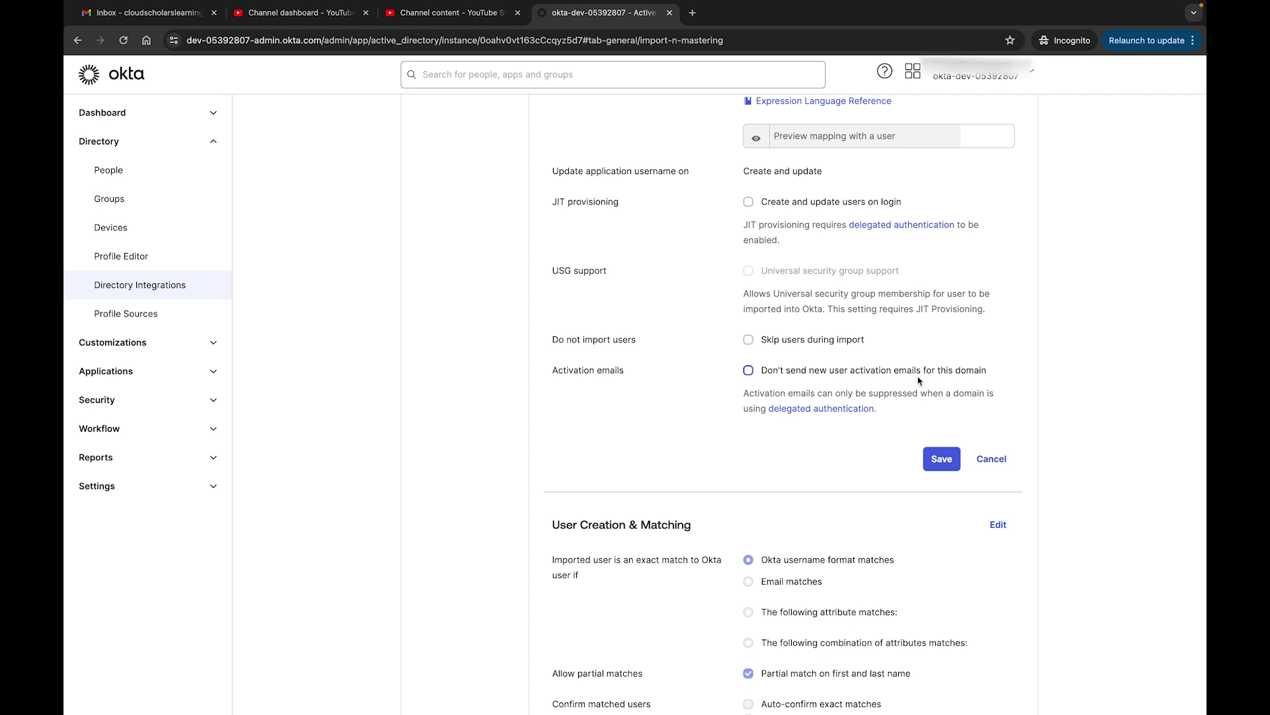
scroll(1052, 441, down, 1)
scroll(1052, 442, down, 3)
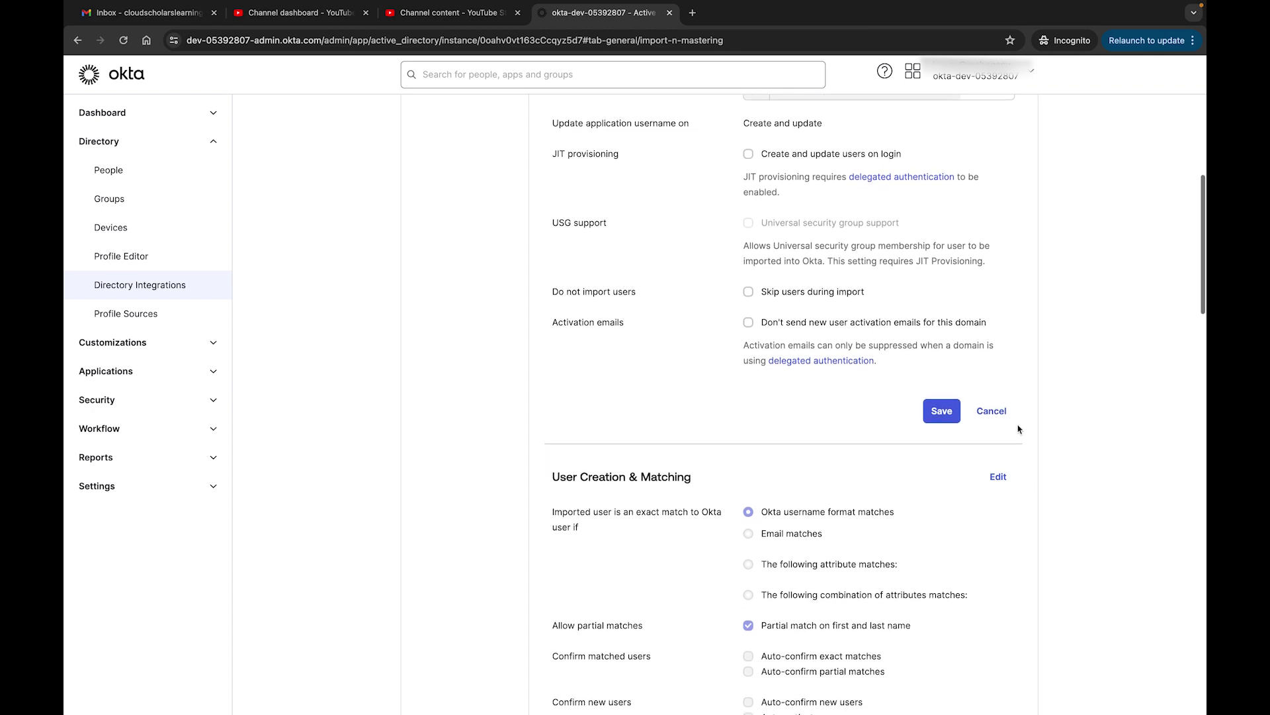
click(994, 407)
scroll(1032, 356, down, 4)
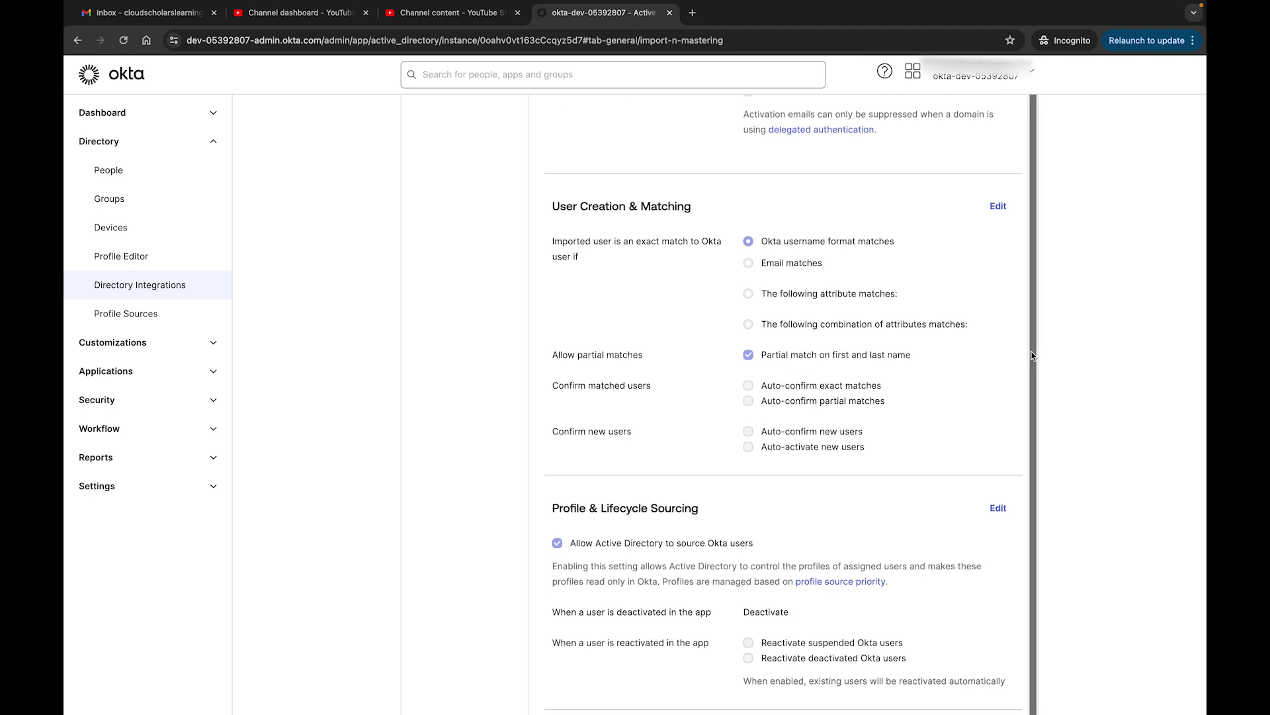
scroll(1032, 356, down, 4)
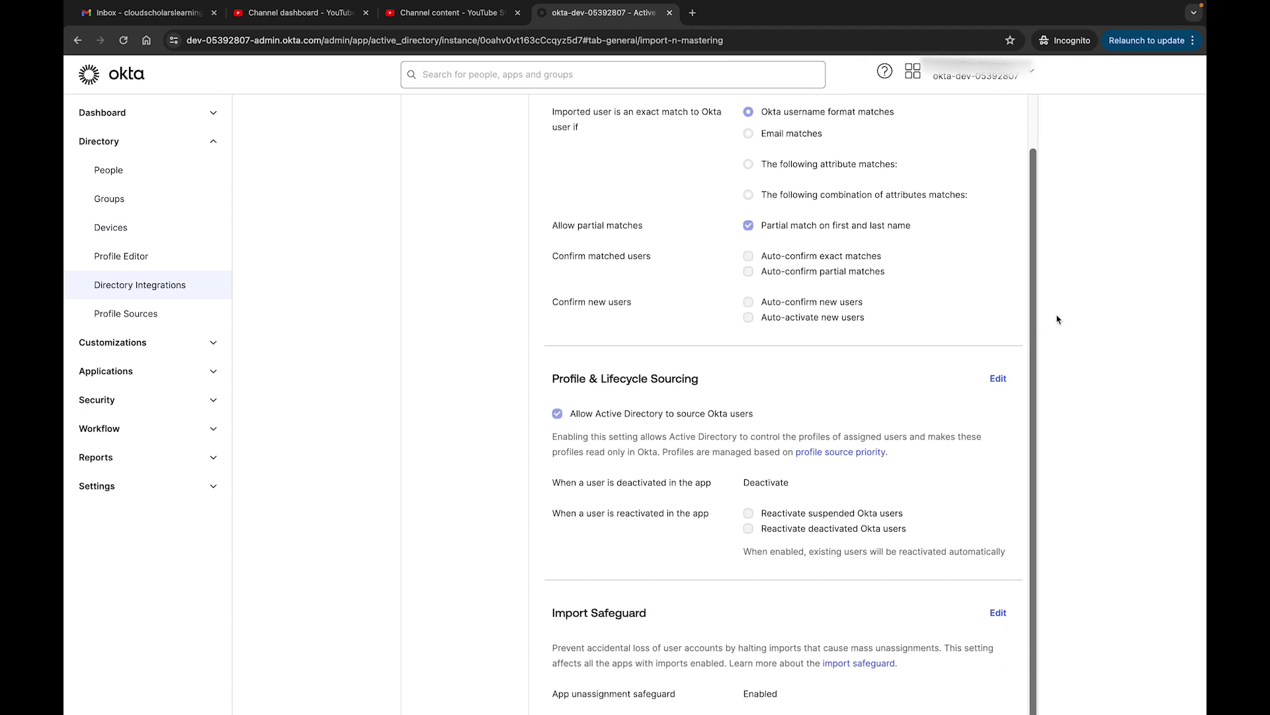
scroll(995, 395, down, 9)
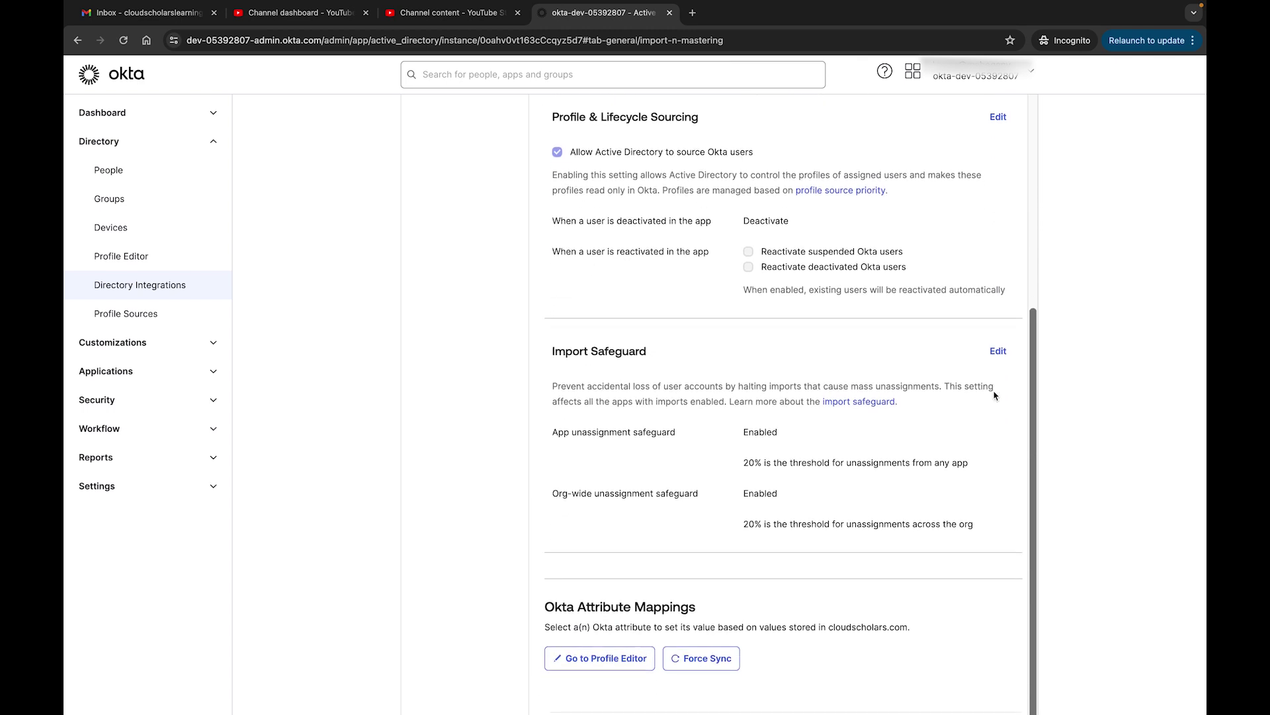
scroll(995, 395, up, 15)
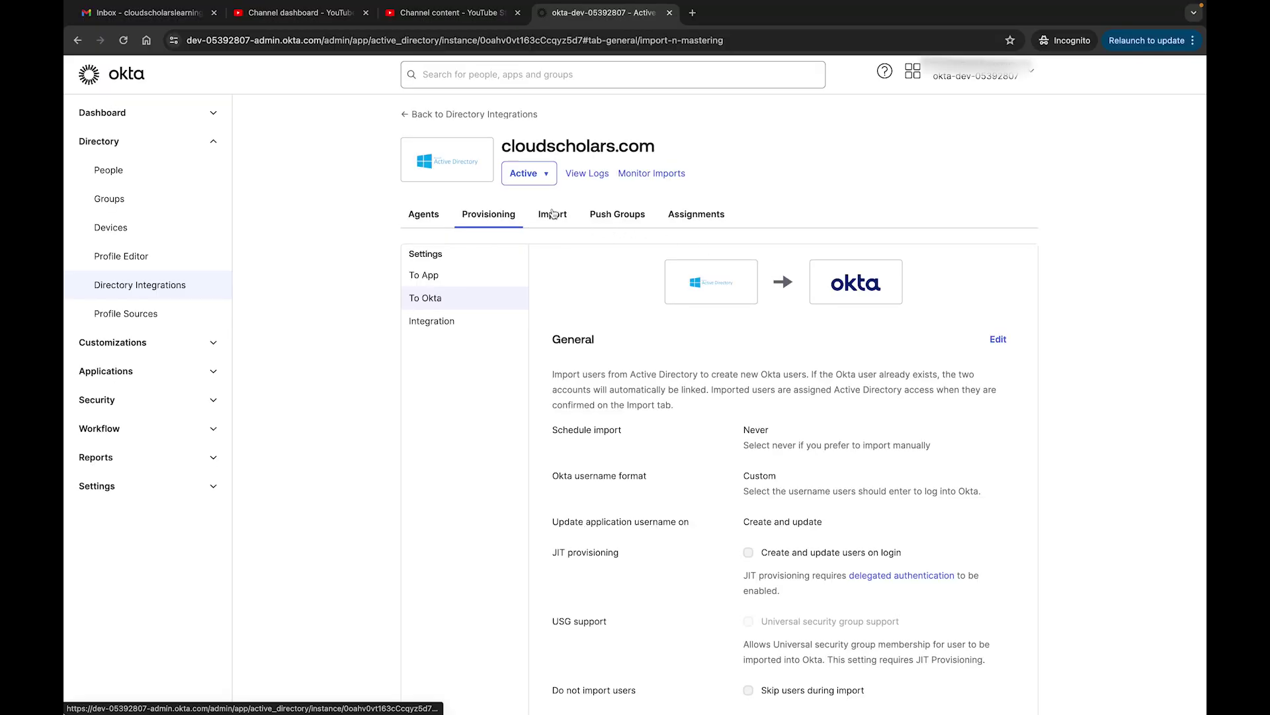
Go to the Import tab and start Import Now for cloudscholars.com
click(552, 210)
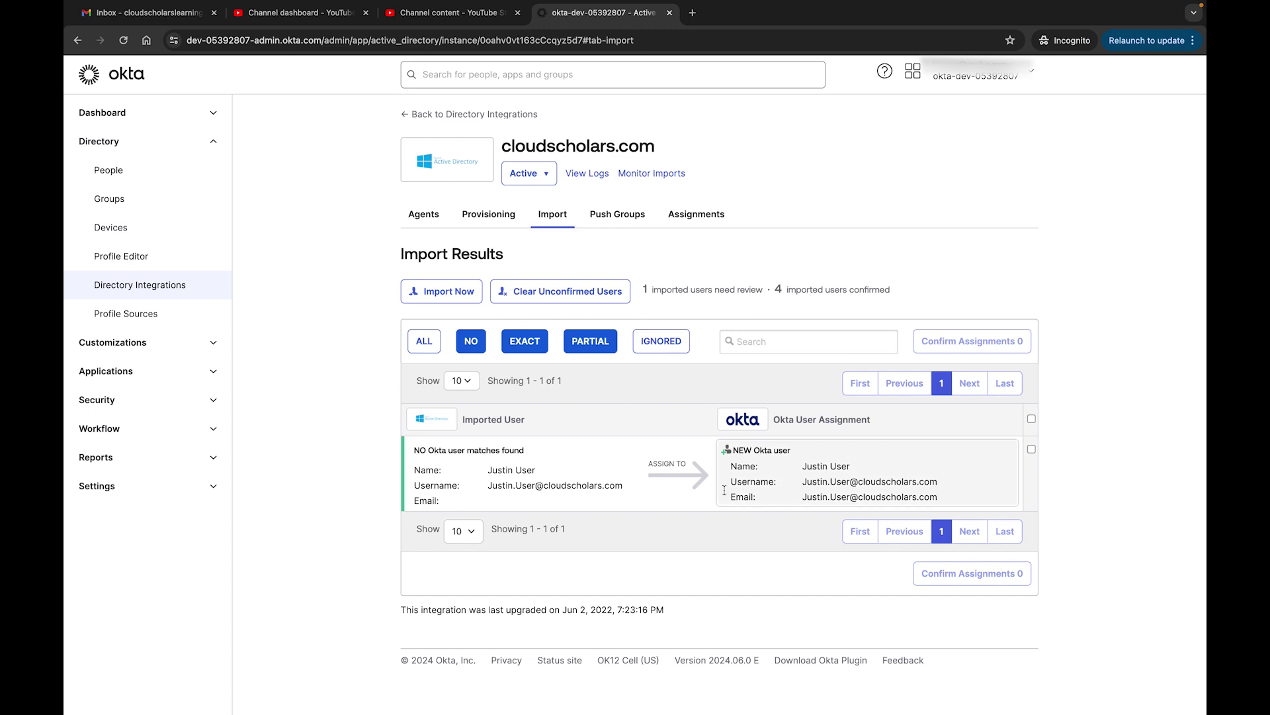
click(469, 298)
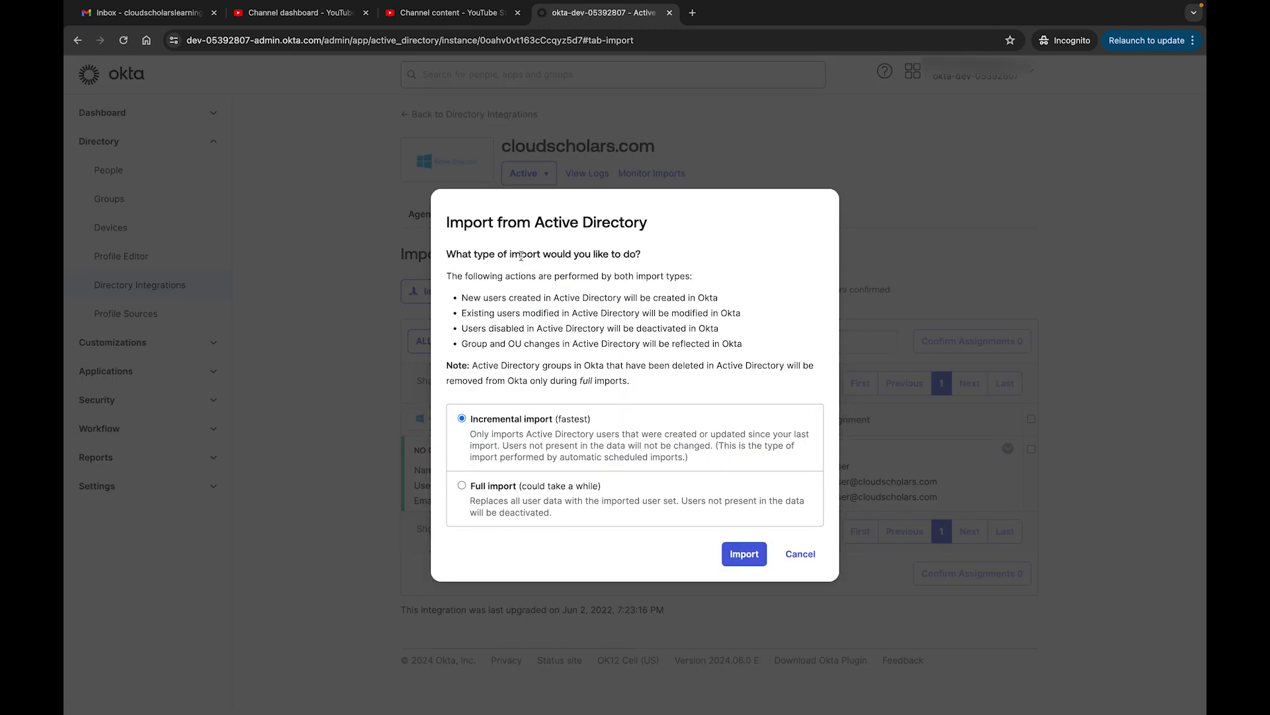
Run an incremental import from Active Directory and dismiss the scan result
scroll(521, 256, up, 5)
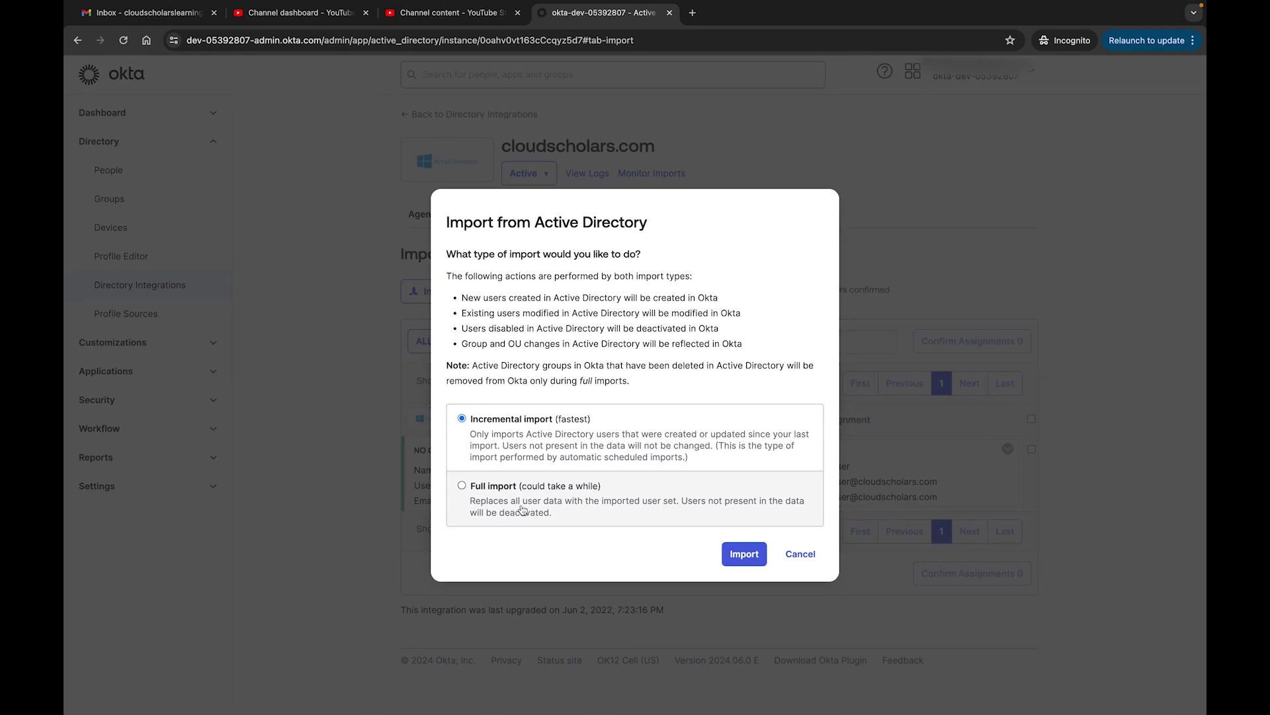
click(740, 556)
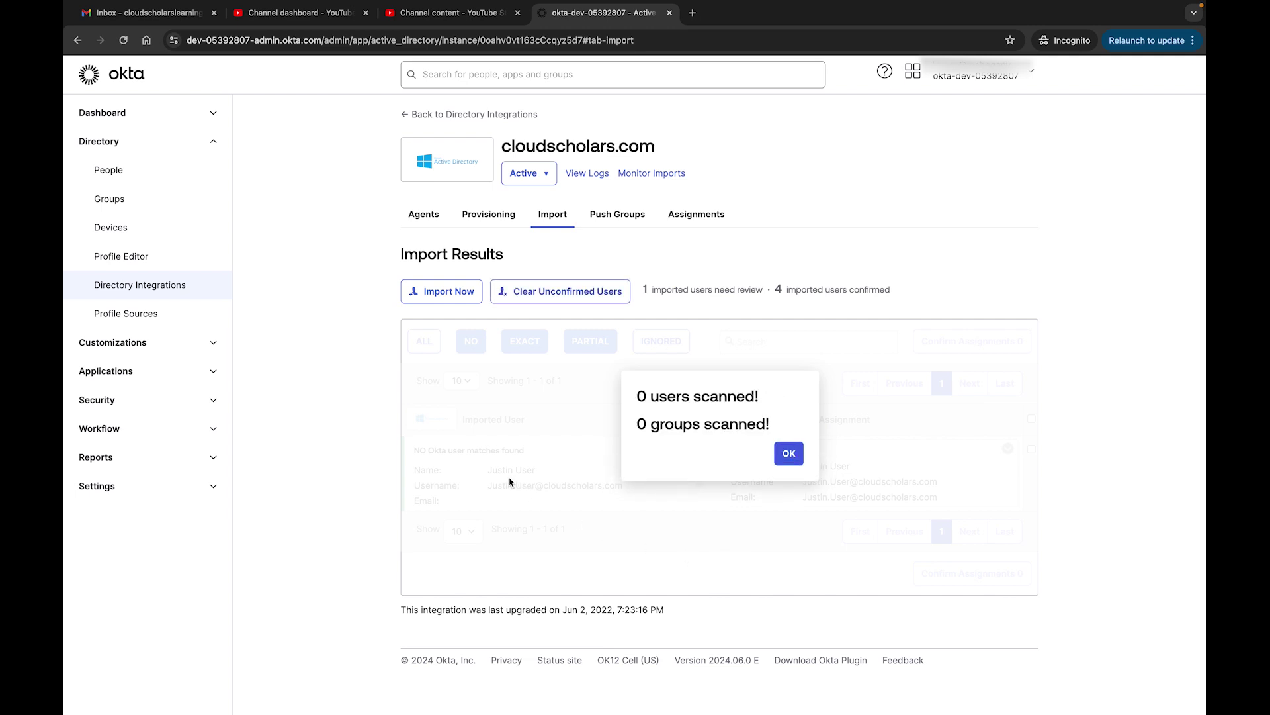
click(787, 454)
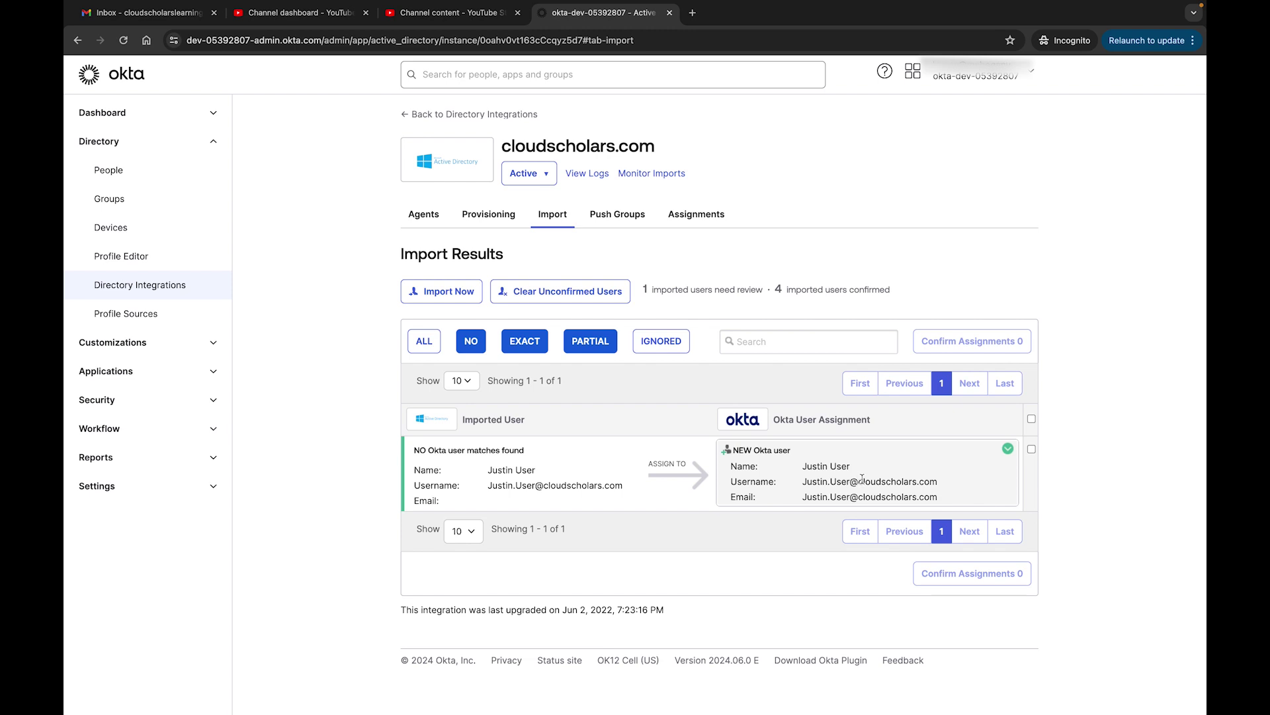
Confirm the unmatched imported user as a new Okta user
click(1032, 419)
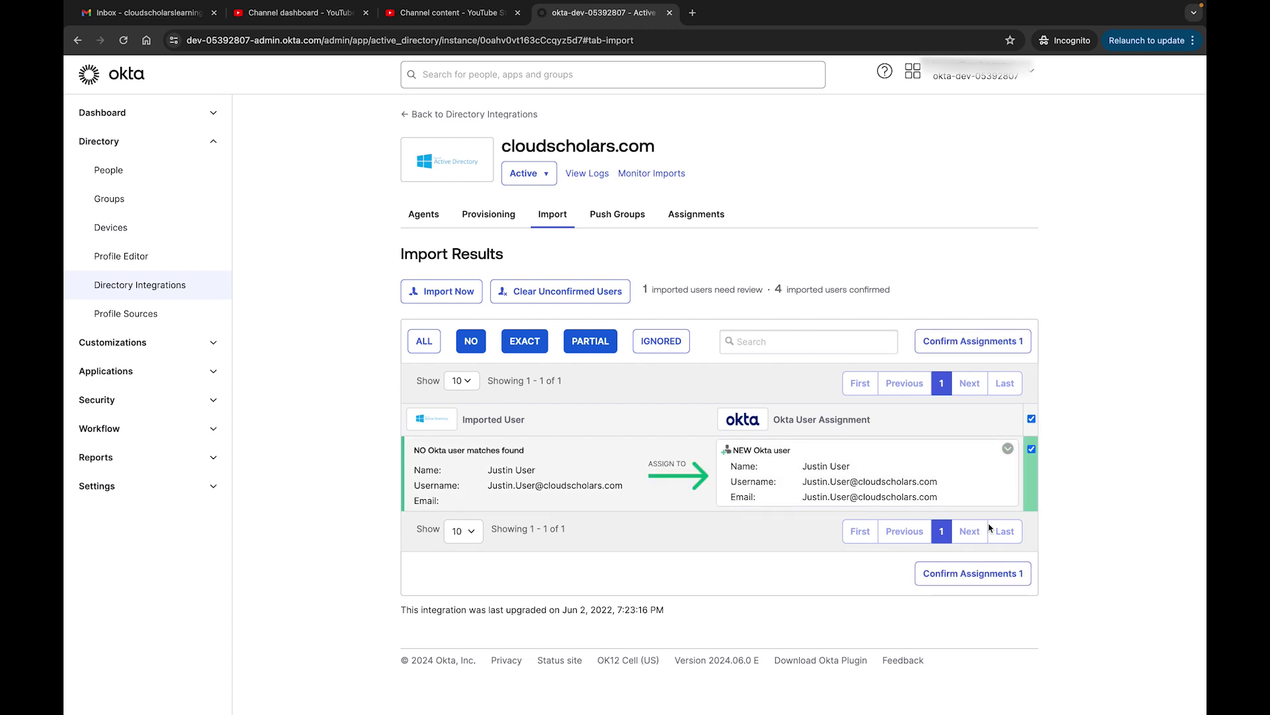
click(973, 573)
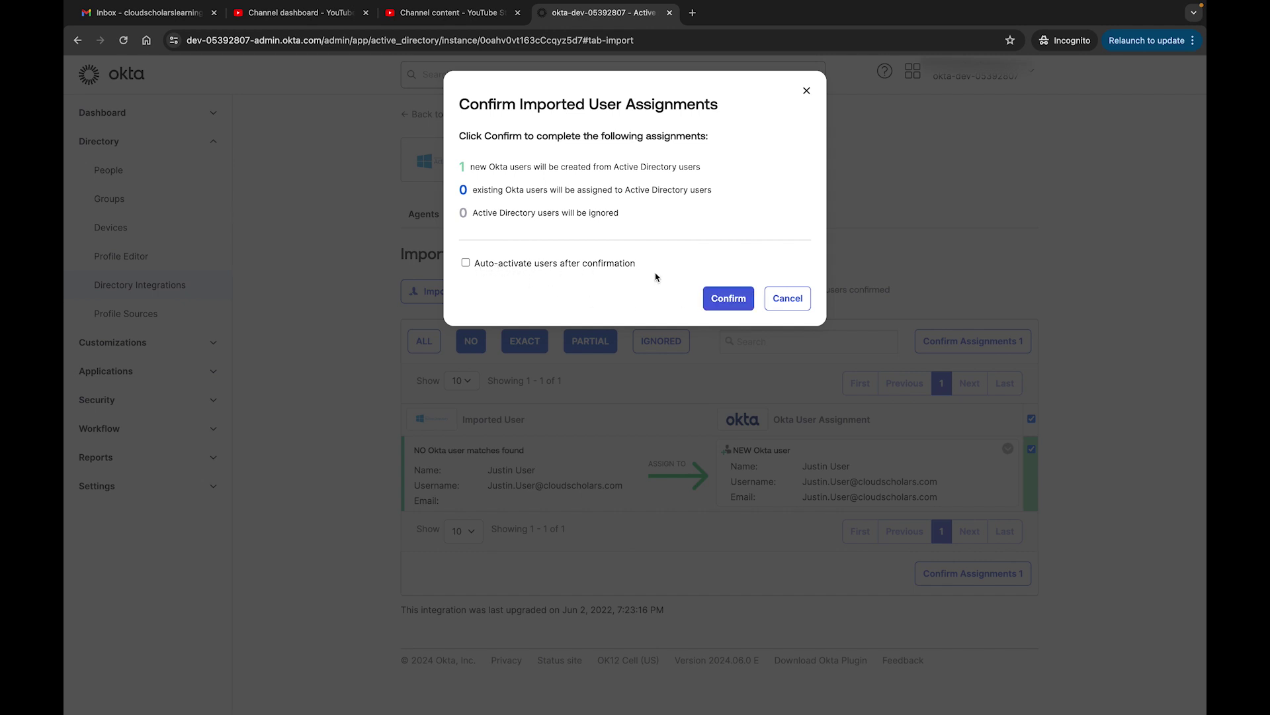
click(716, 299)
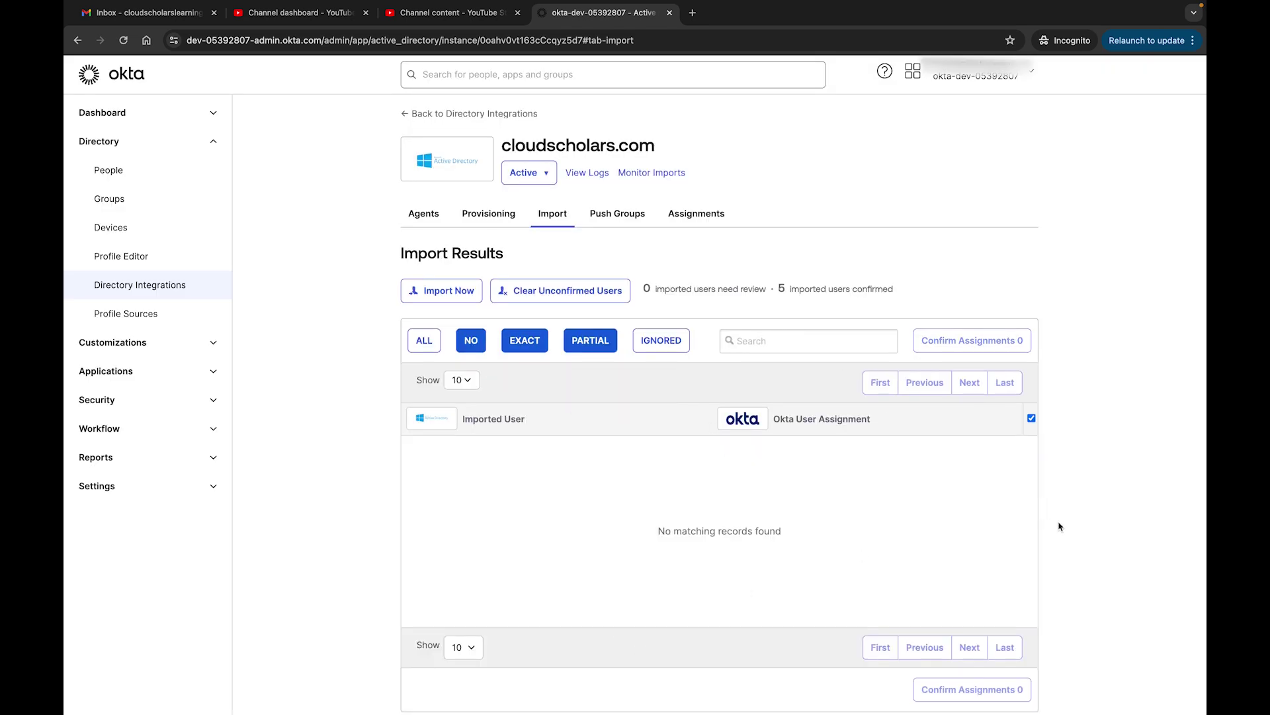
scroll(1059, 523, down, 1)
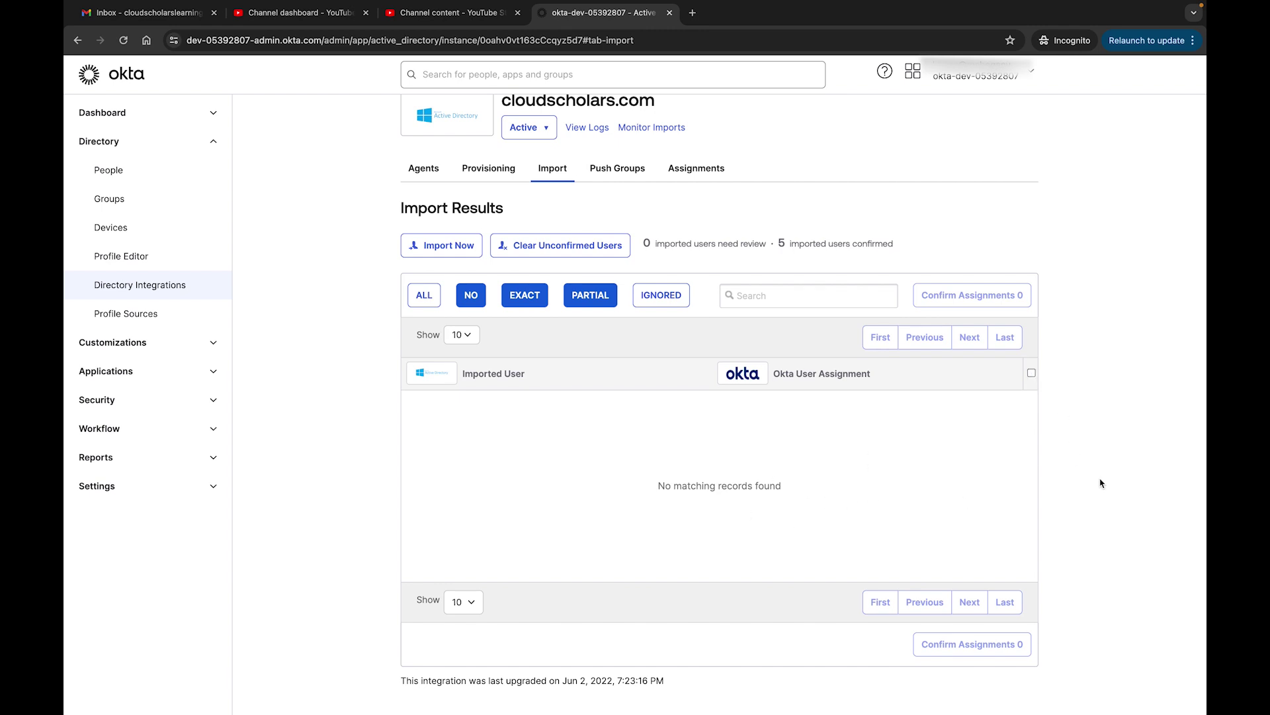
Connect all user and group OUs under dc=cloudscholars,dc=com and save
click(491, 170)
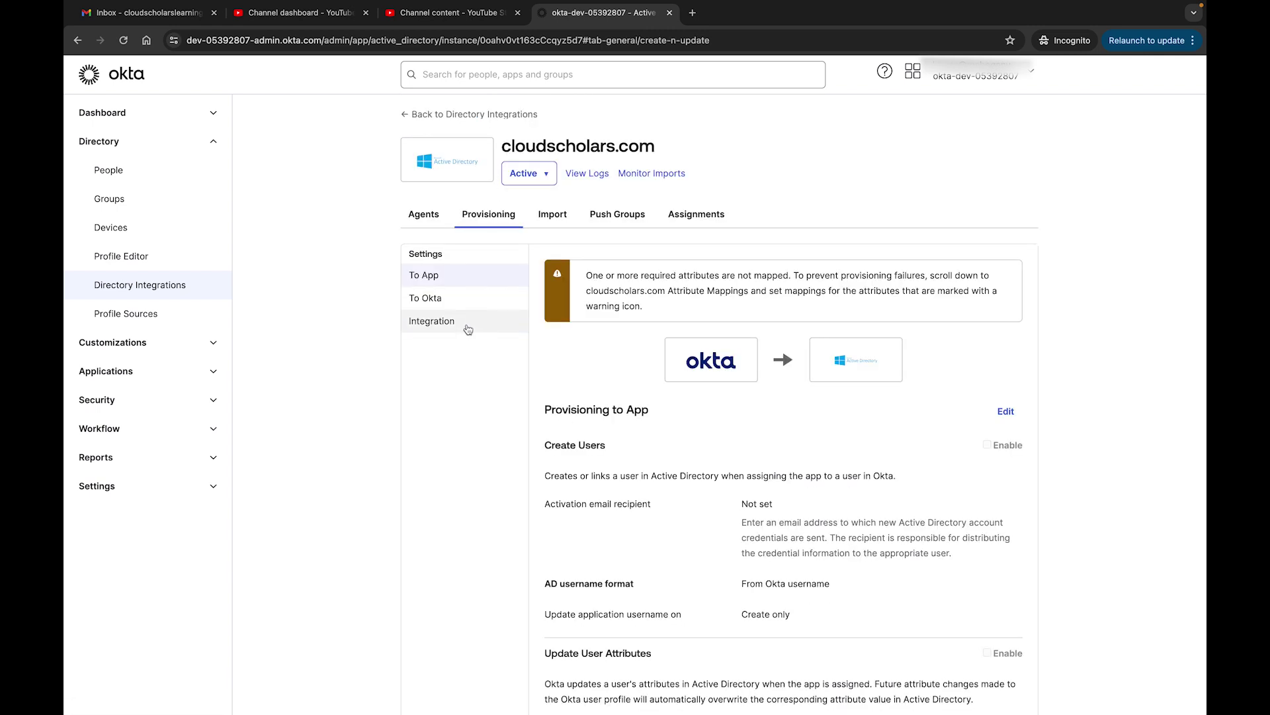
click(444, 329)
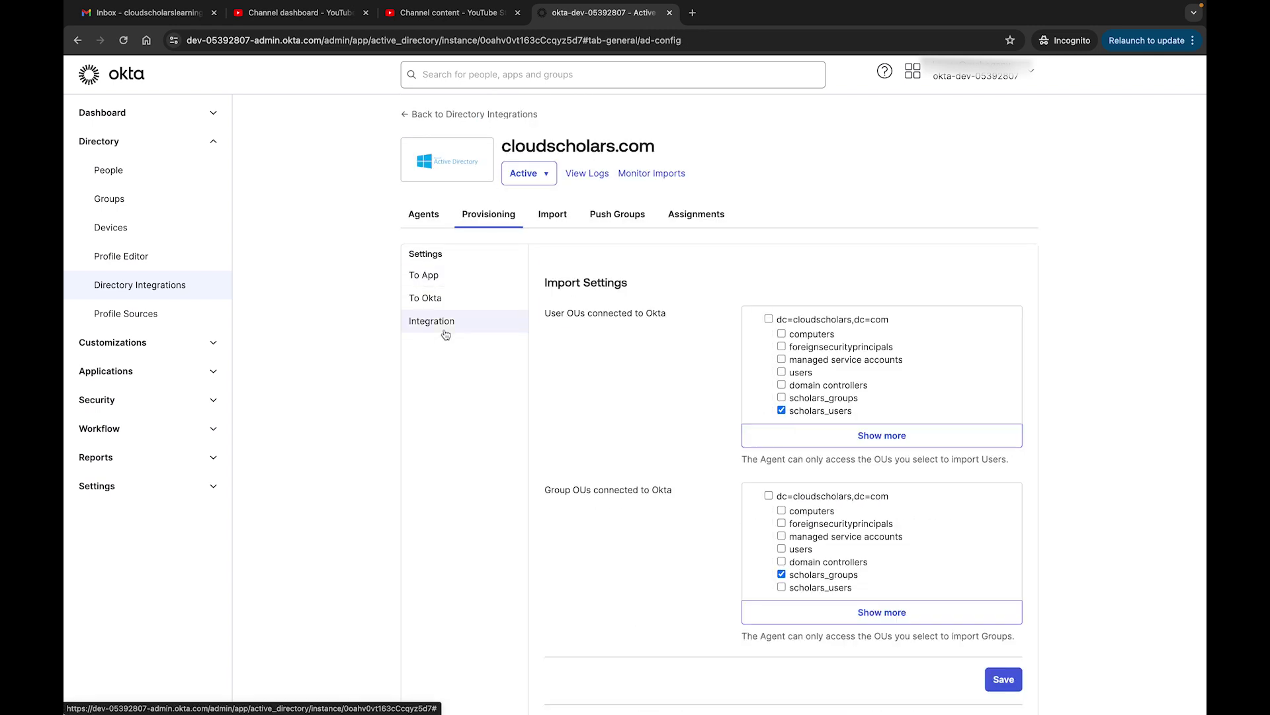
click(769, 320)
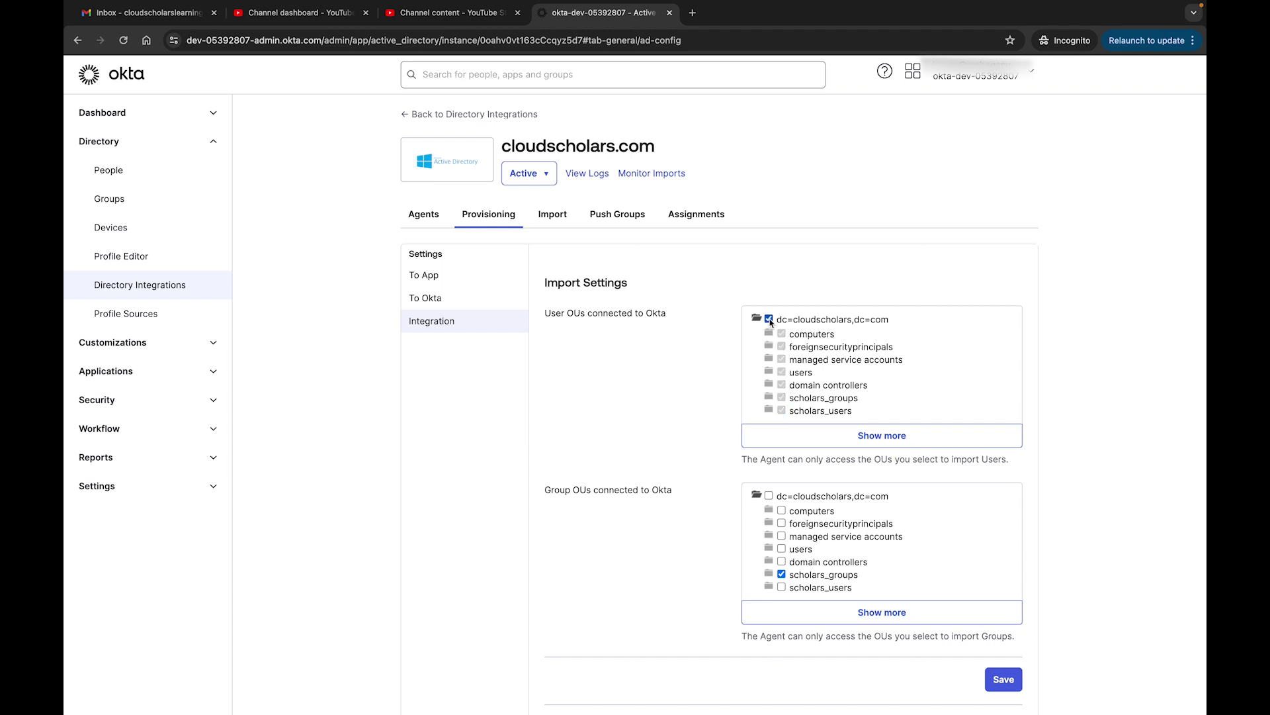
click(769, 496)
scroll(959, 609, down, 3)
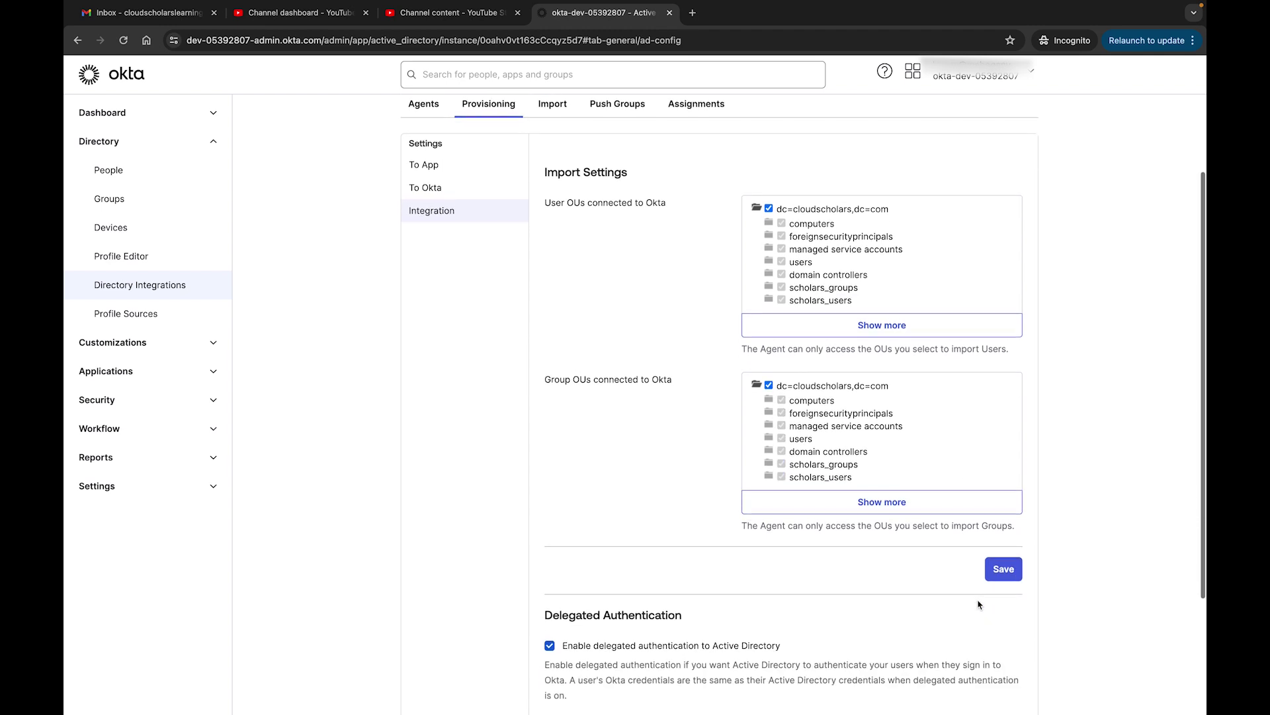
scroll(979, 604, down, 3)
scroll(978, 567, down, 3)
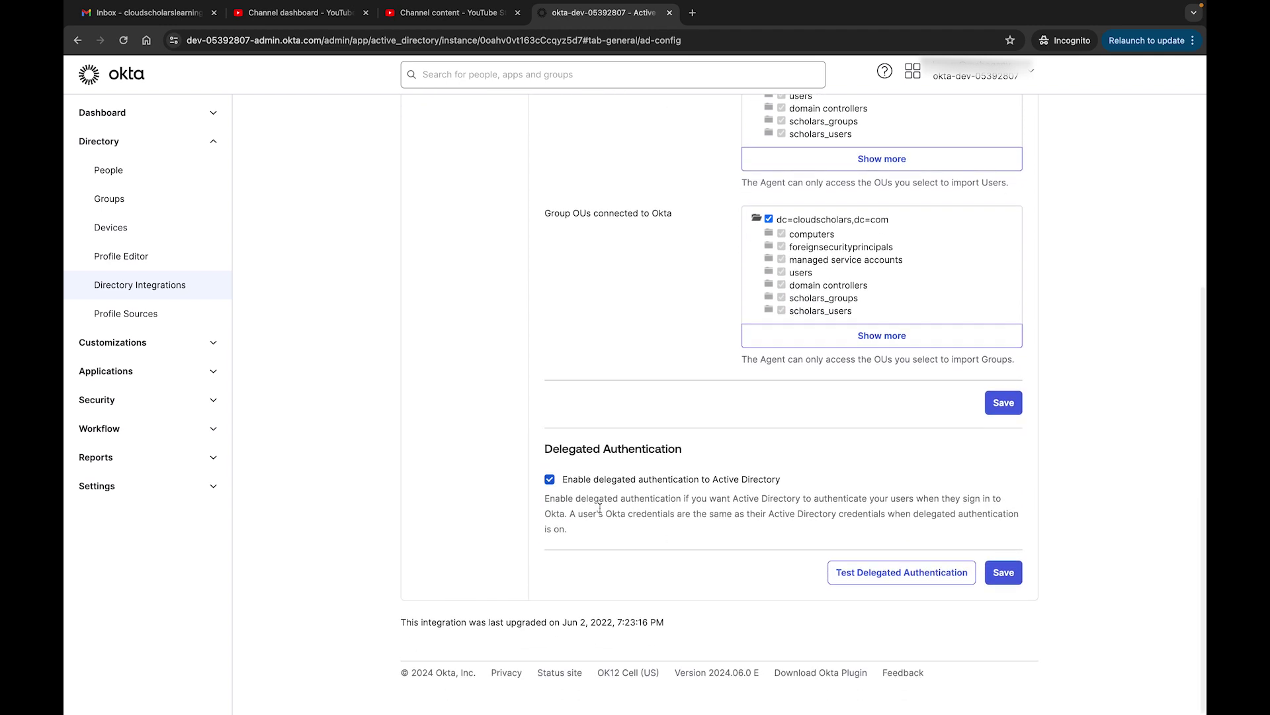
scroll(594, 497, up, 5)
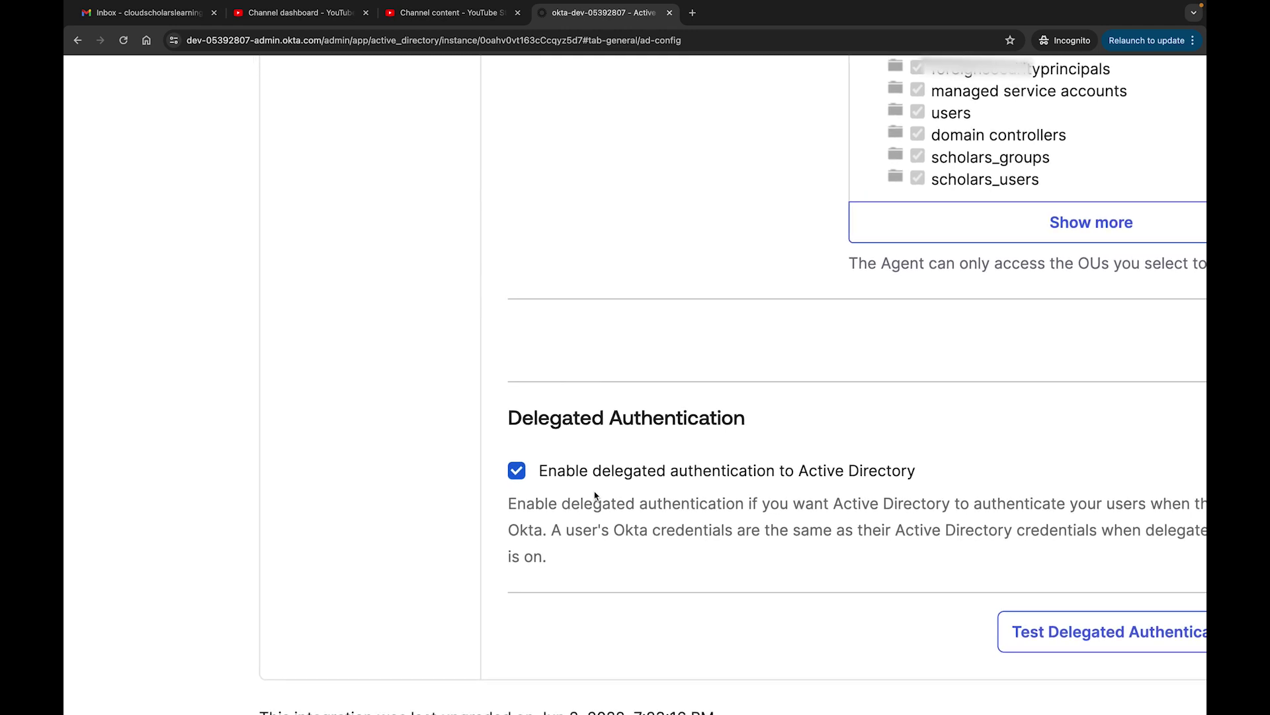
scroll(594, 495, down, 5)
scroll(594, 495, right, 2)
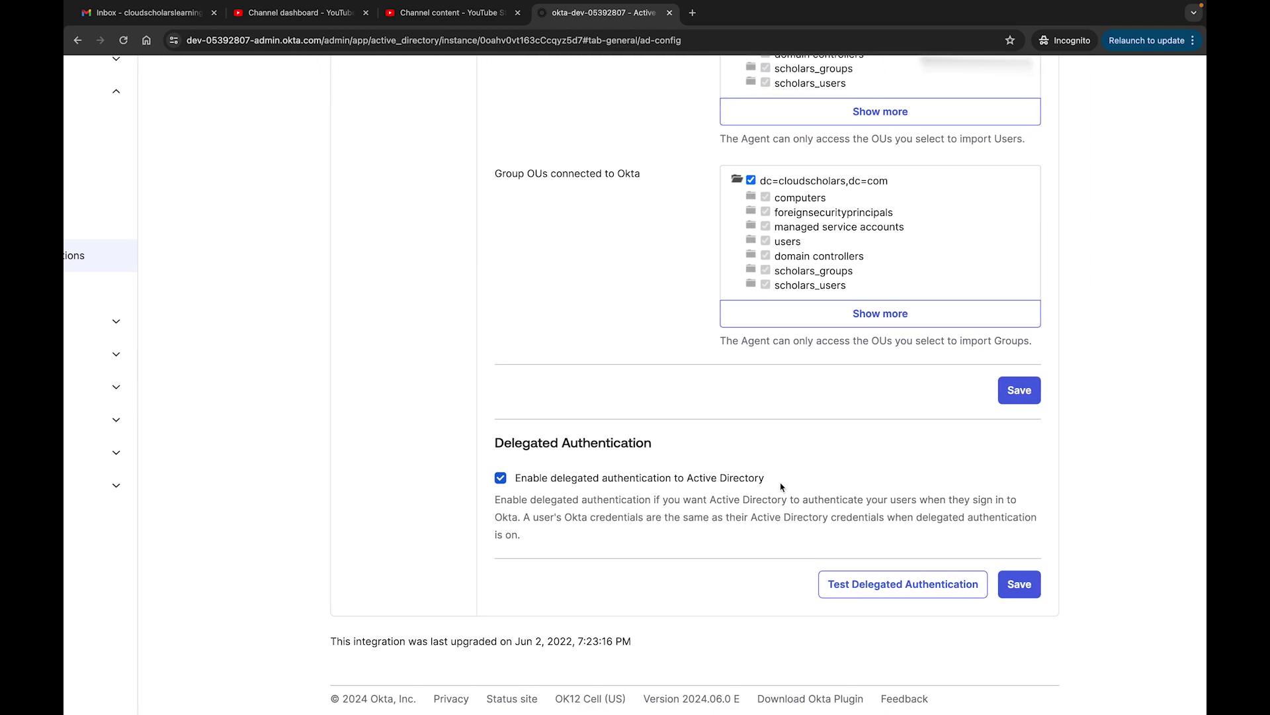
scroll(782, 487, down, 3)
scroll(783, 483, up, 3)
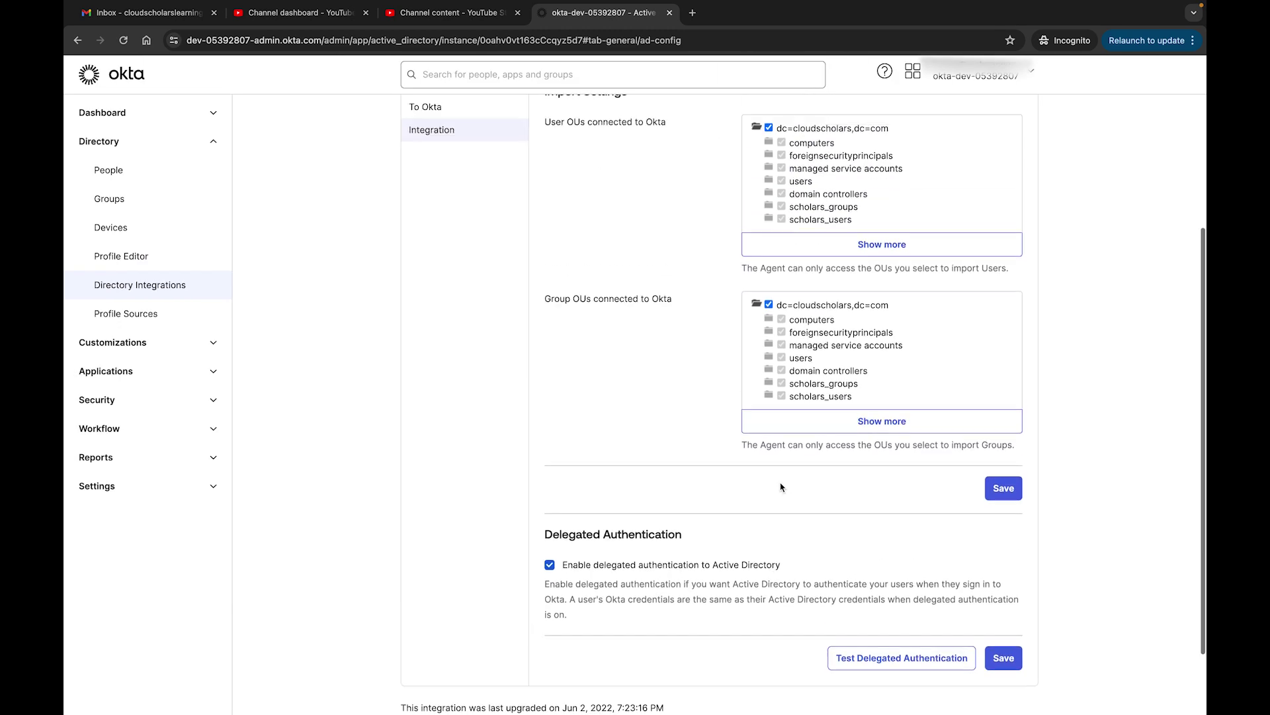
click(998, 571)
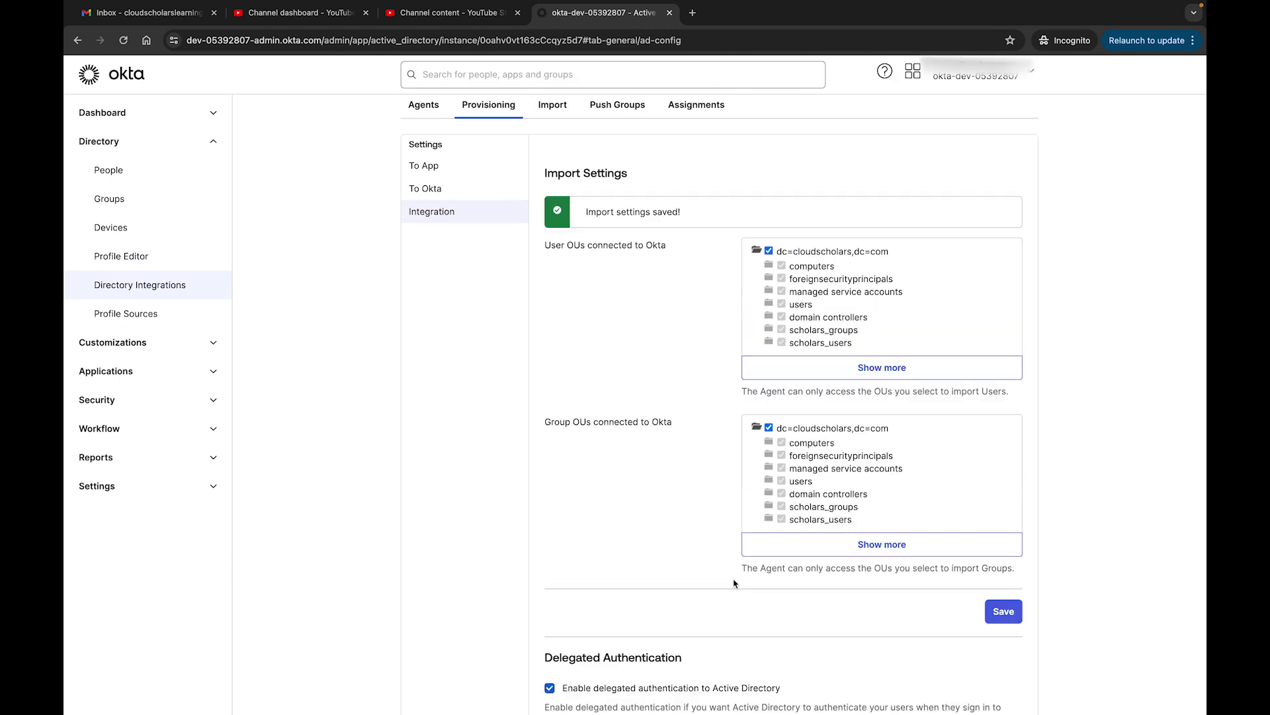
Restrict the connected OUs to scholars_groups and scholars_users and save
scroll(733, 584, down, 3)
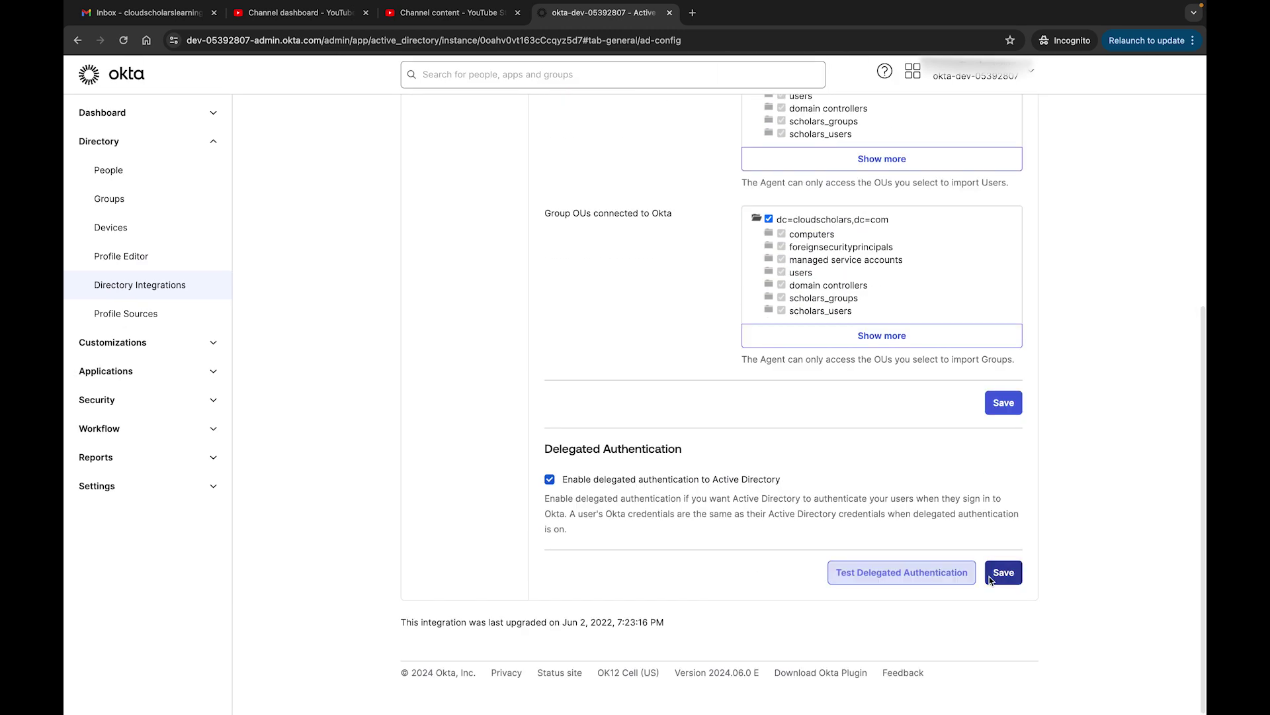
scroll(673, 414, up, 3)
scroll(673, 414, up, 1)
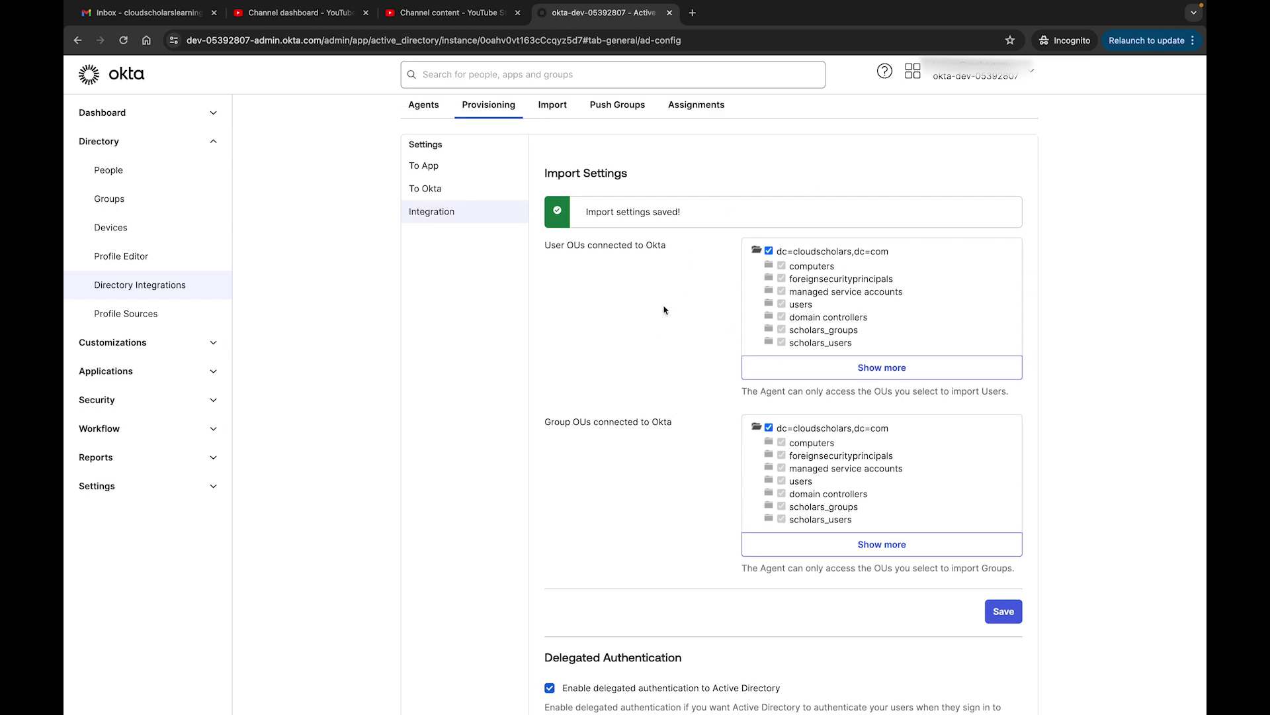
scroll(675, 267, up, 3)
click(769, 361)
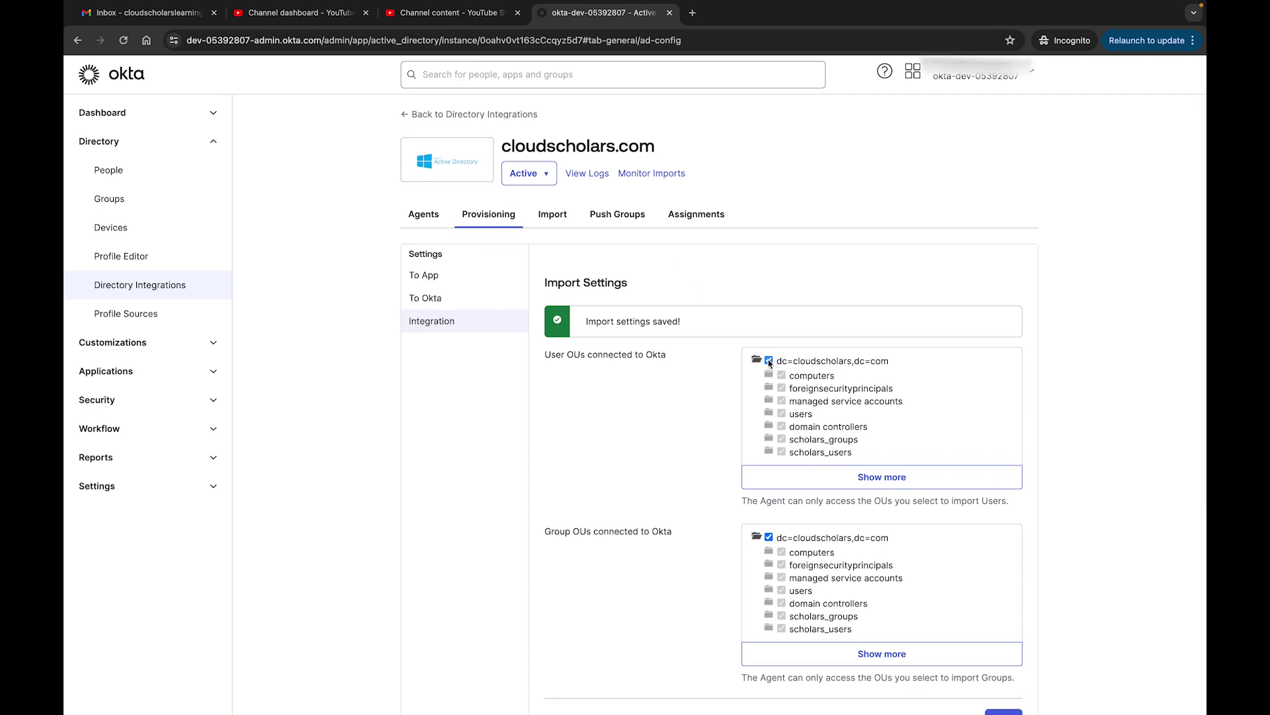
click(769, 536)
scroll(770, 539, down, 3)
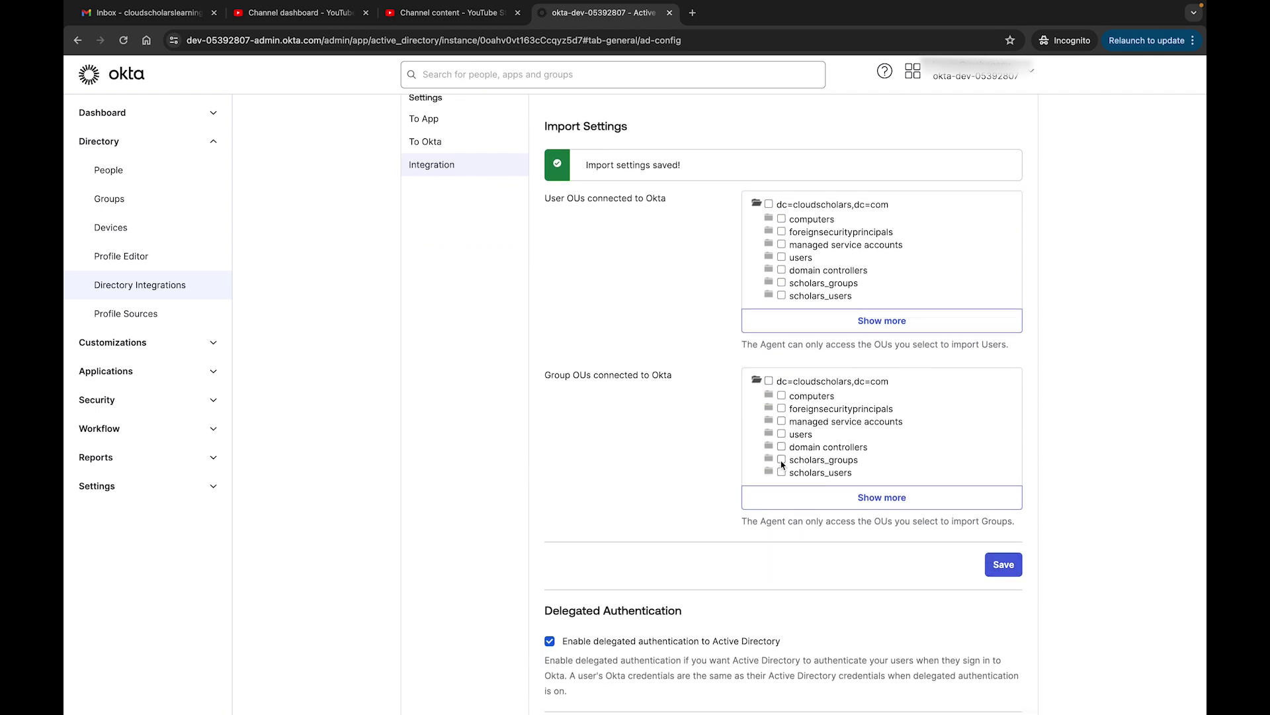
click(782, 282)
click(782, 297)
click(996, 562)
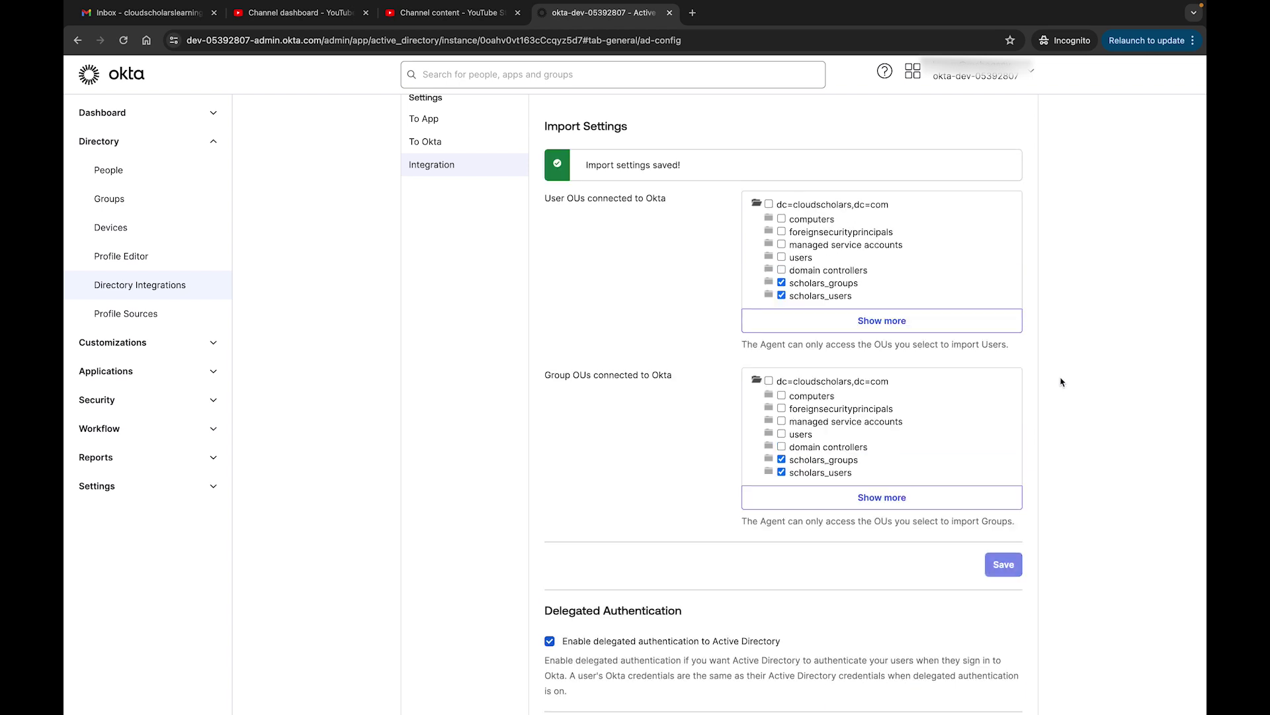
scroll(1062, 382, up, 3)
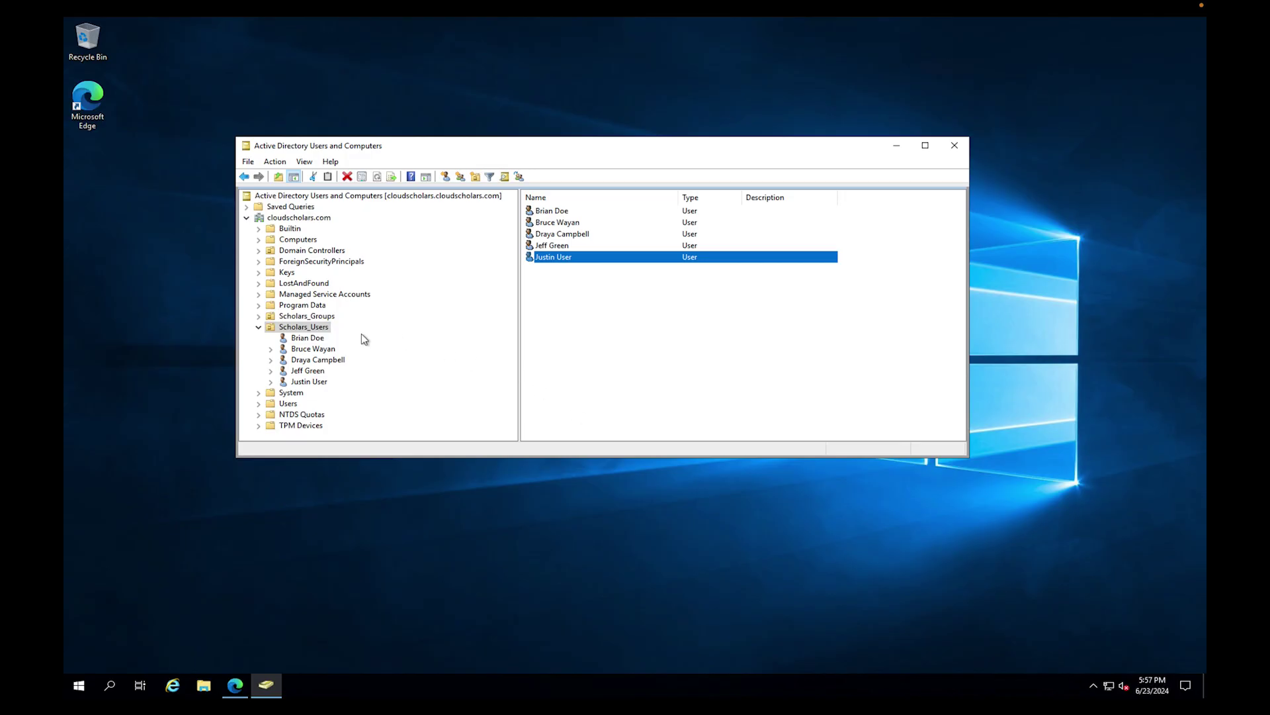
Open an OU's actions and its Find window, then close it
right_click(317, 328)
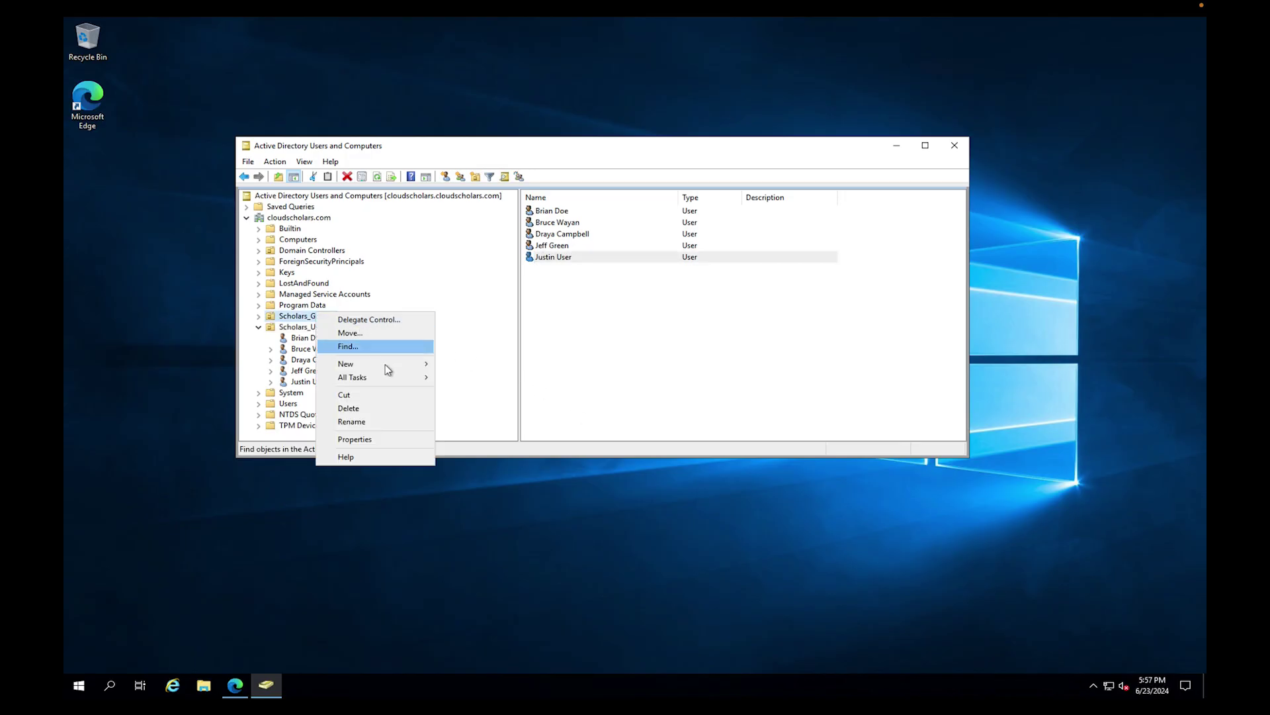
click(412, 368)
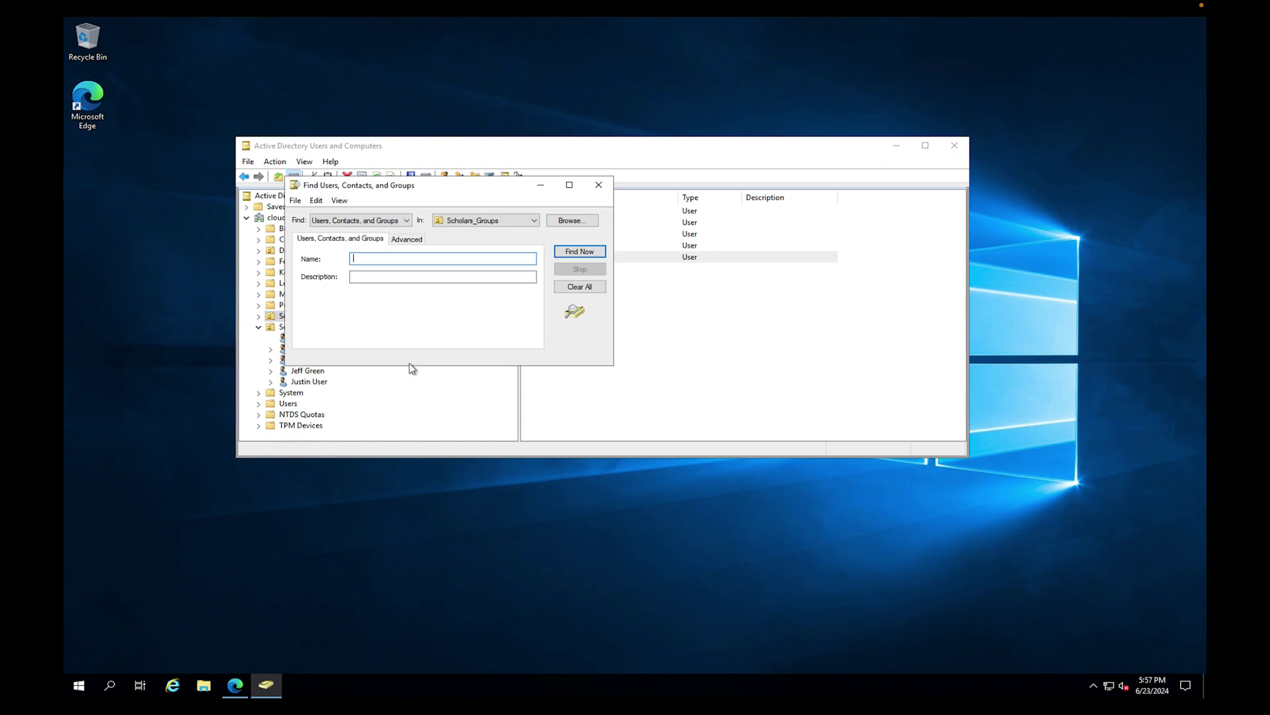
click(599, 186)
key(Up)
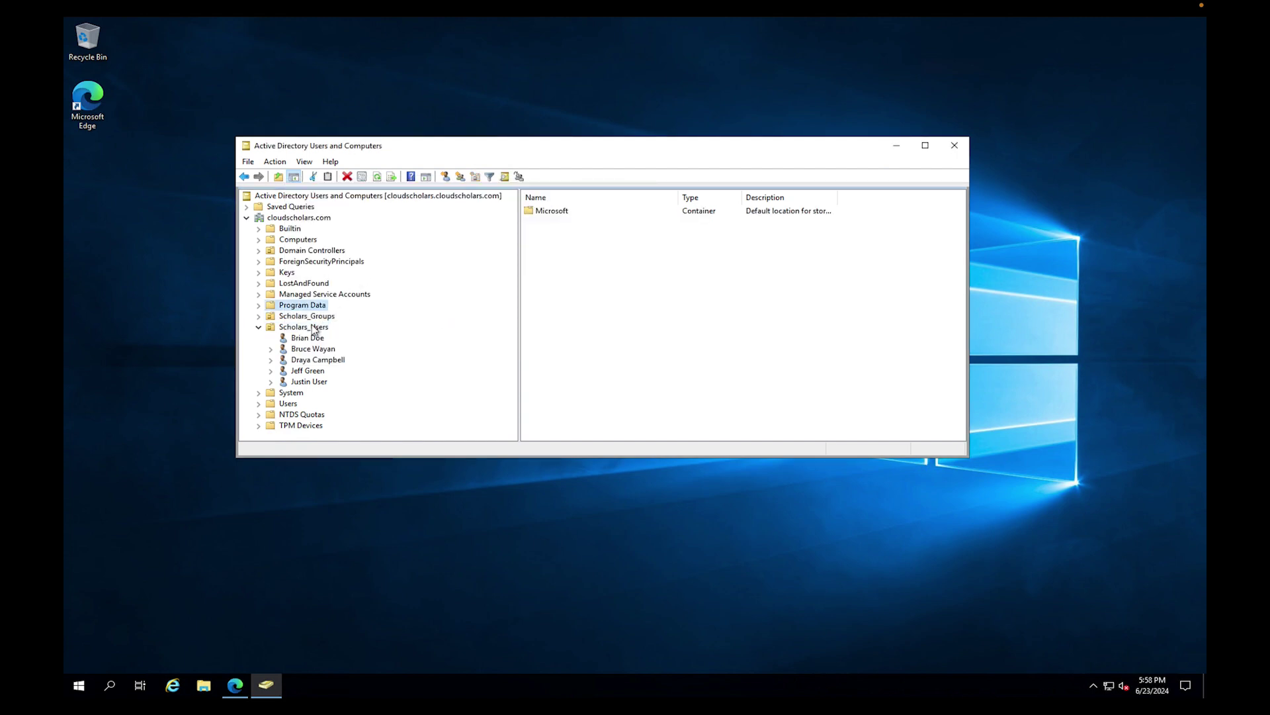
Browse the Scholars_Groups OU and inspect two of its users
right_click(310, 314)
click(606, 356)
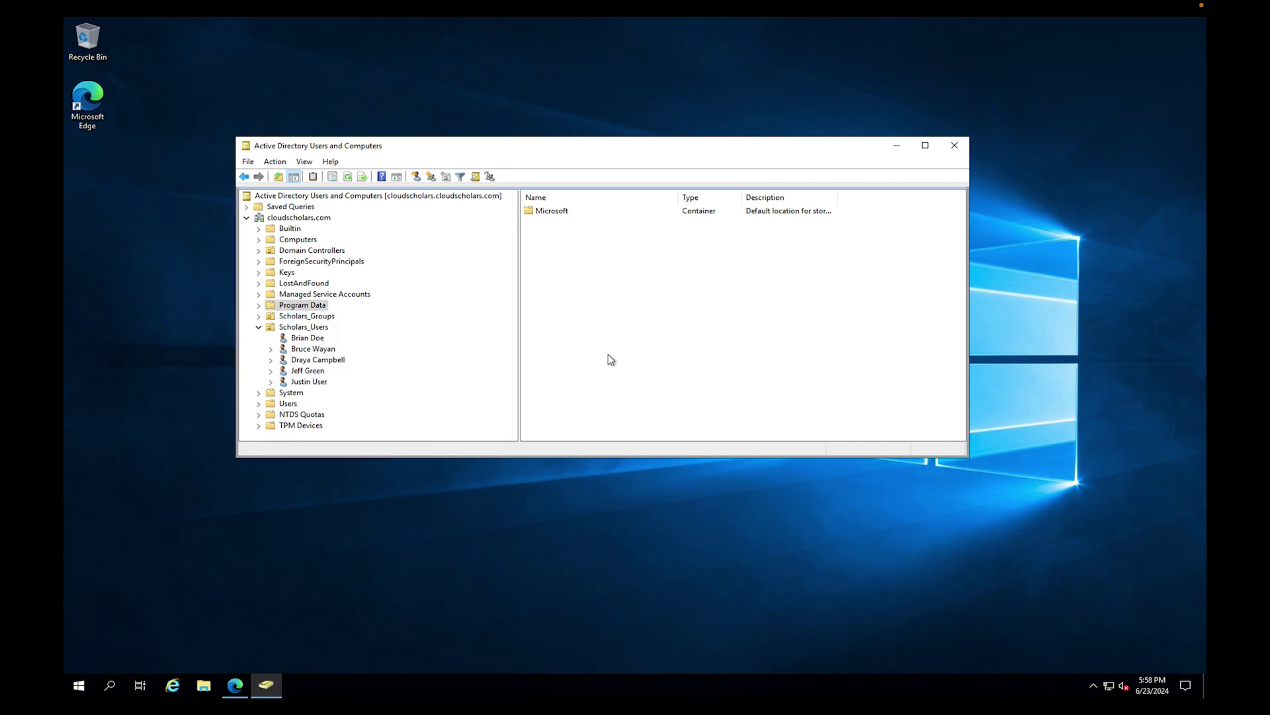
click(306, 317)
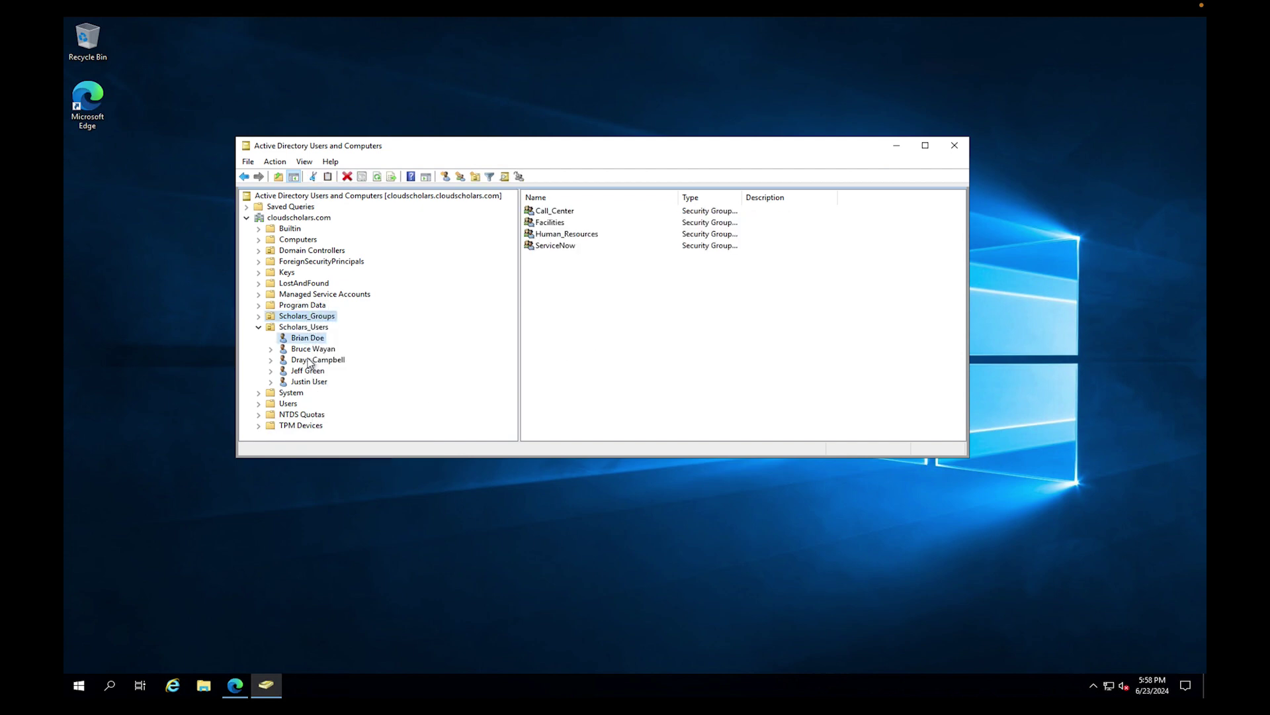
click(303, 361)
key(alt+Left)
click(315, 338)
key(alt+Left)
Select Scholars_Users and start creating a new user object there
click(336, 328)
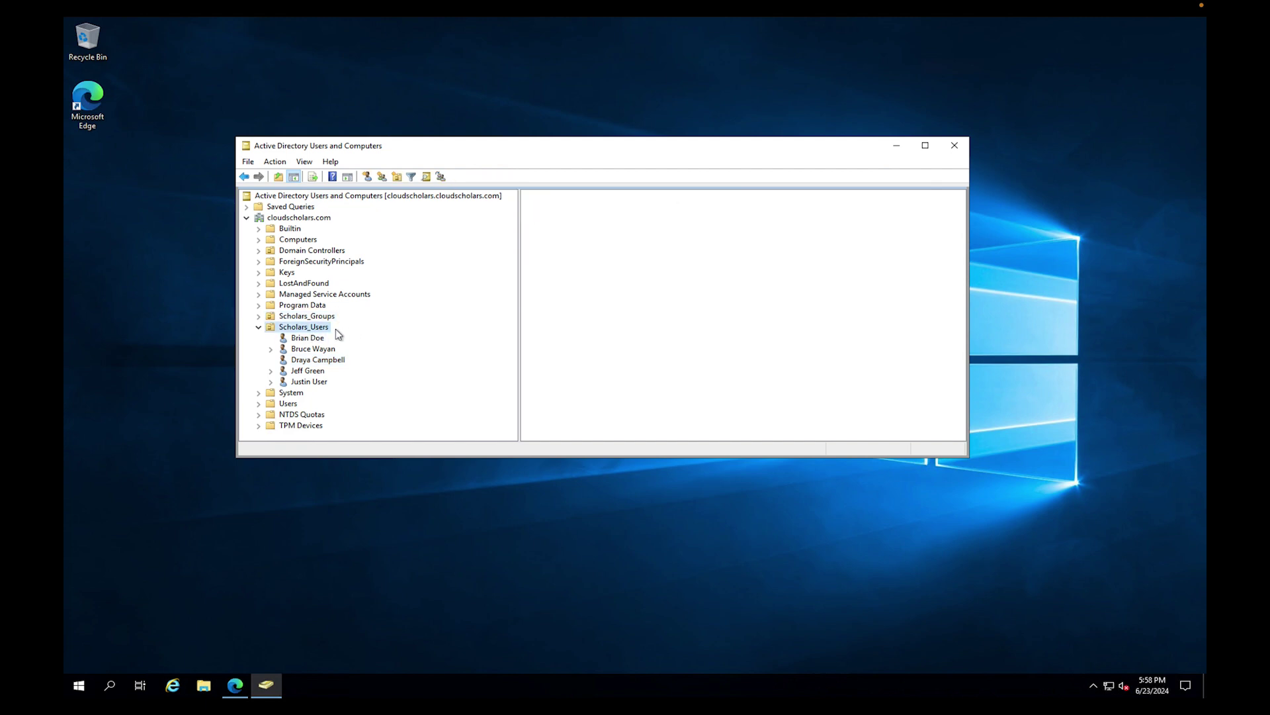
right_click(681, 307)
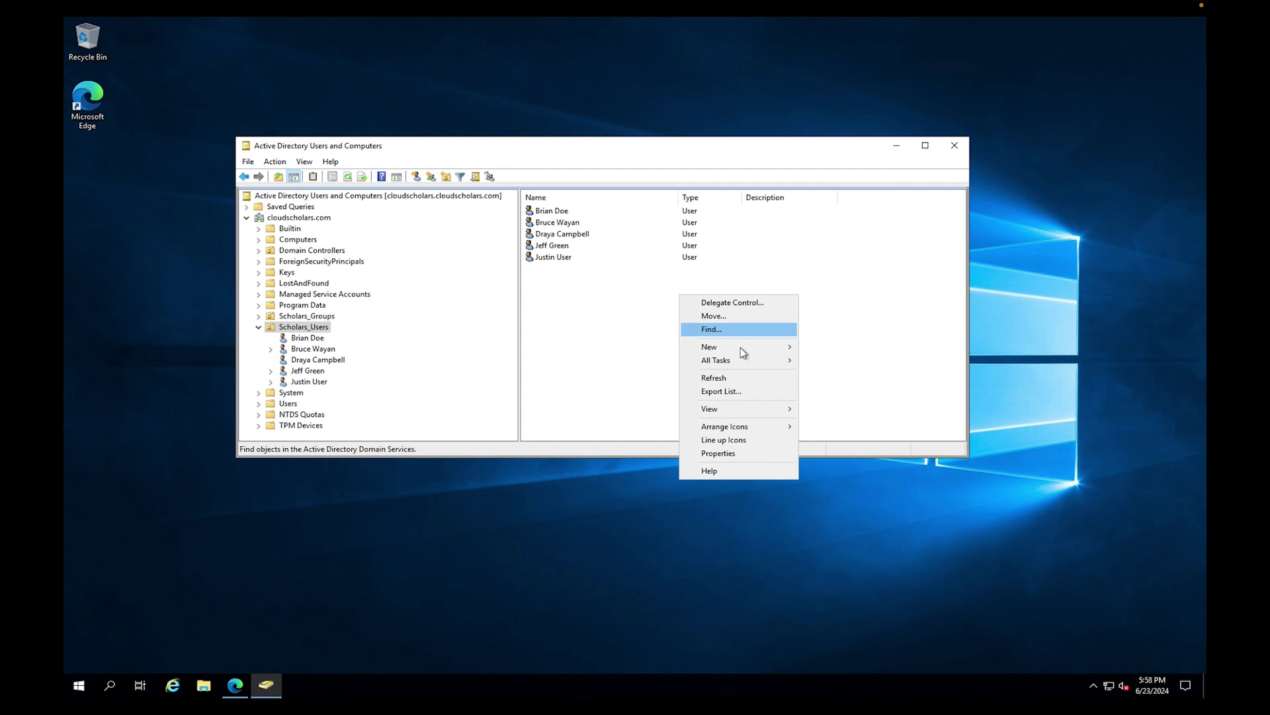
mouse_move(741, 348)
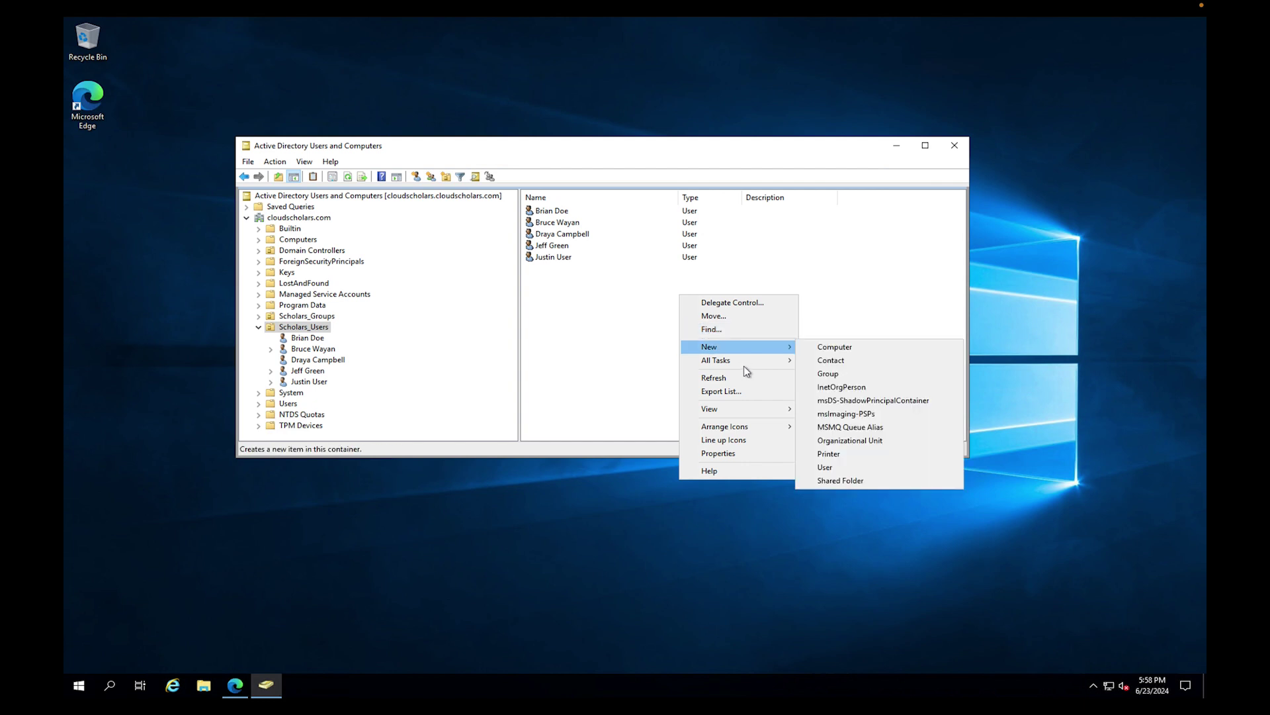
click(842, 467)
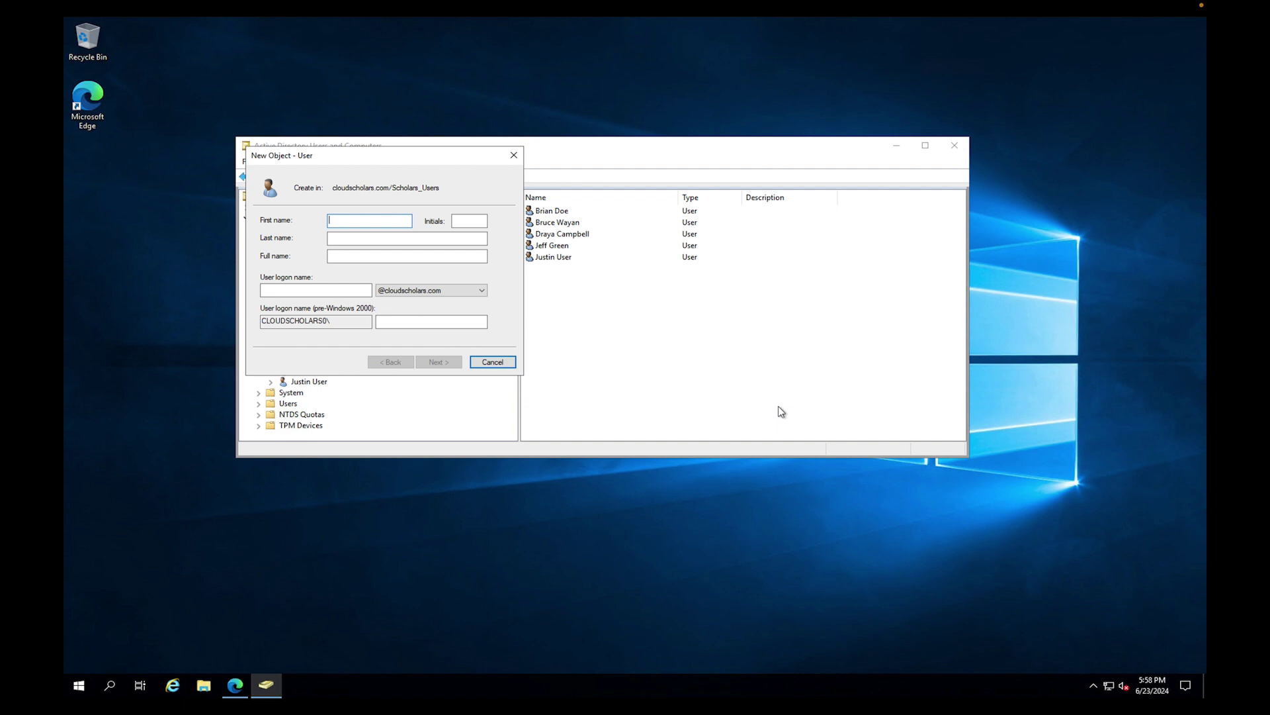
text(ance )
text(Gree)
key(Tab)
key(Tab)
key(Tab)
key(Tab)
key(shift+Tab)
key(shift+Tab)
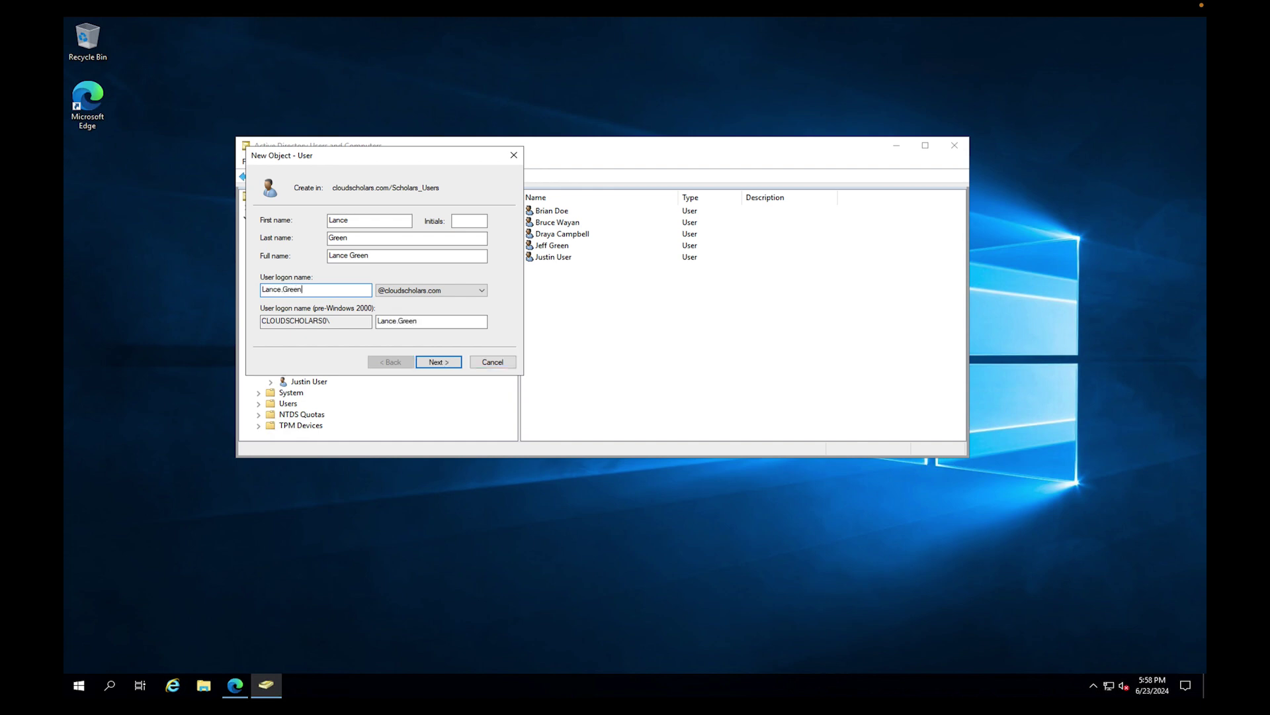
Set the account password without a forced change at next logon, and create the user
key(Tab)
key(Tab)
key(Tab)
click(439, 362)
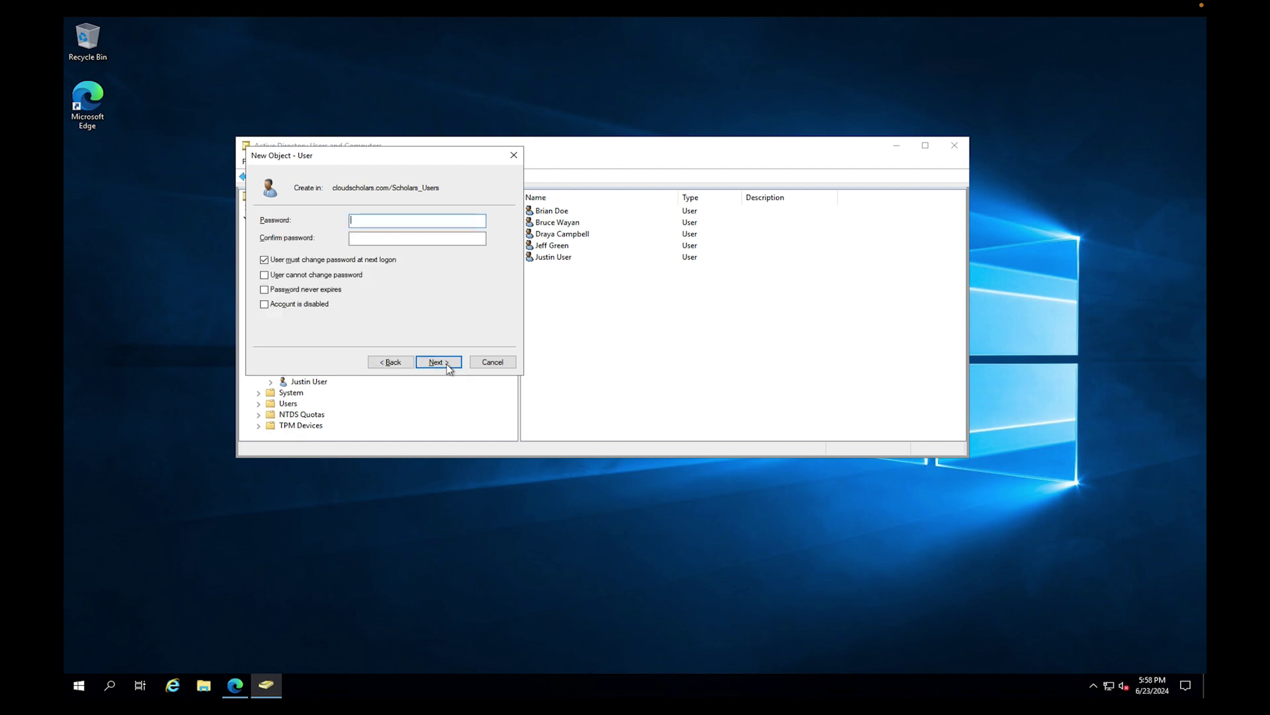
text(••••••••••••••••••)
key(Tab)
key(space)
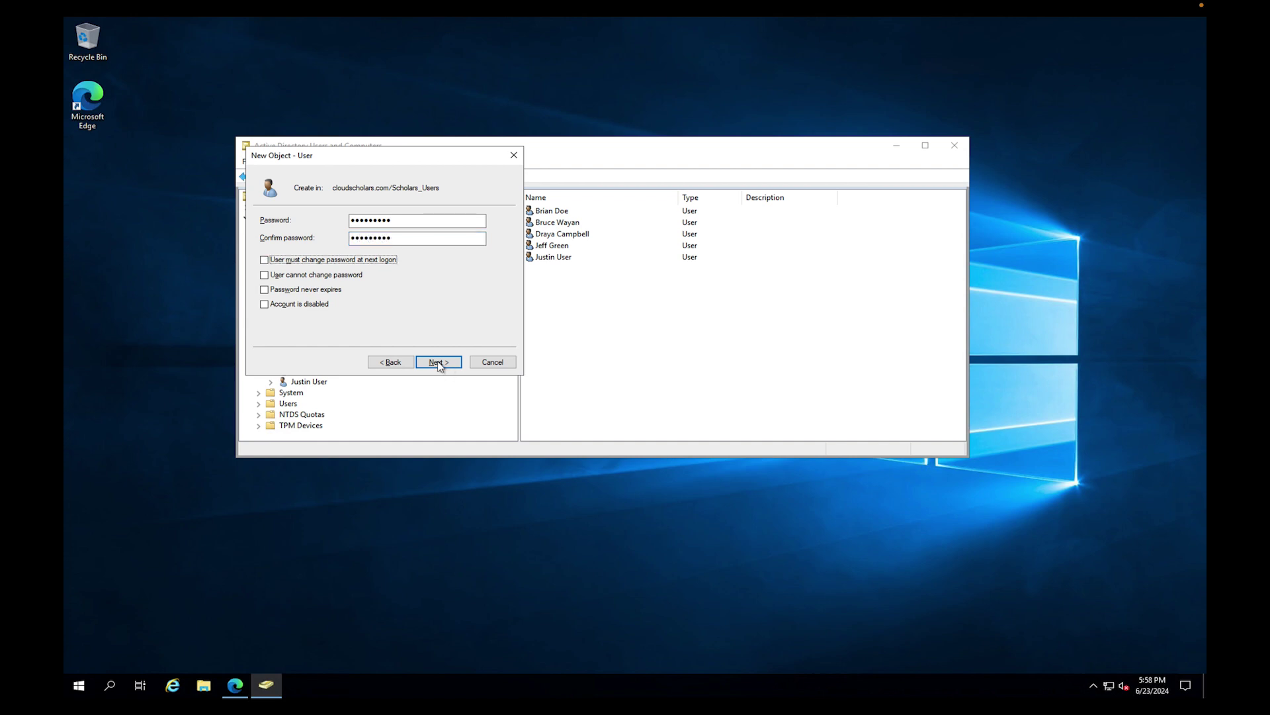
key(Tab)
key(Tab)
key(Tab)
key(Tab)
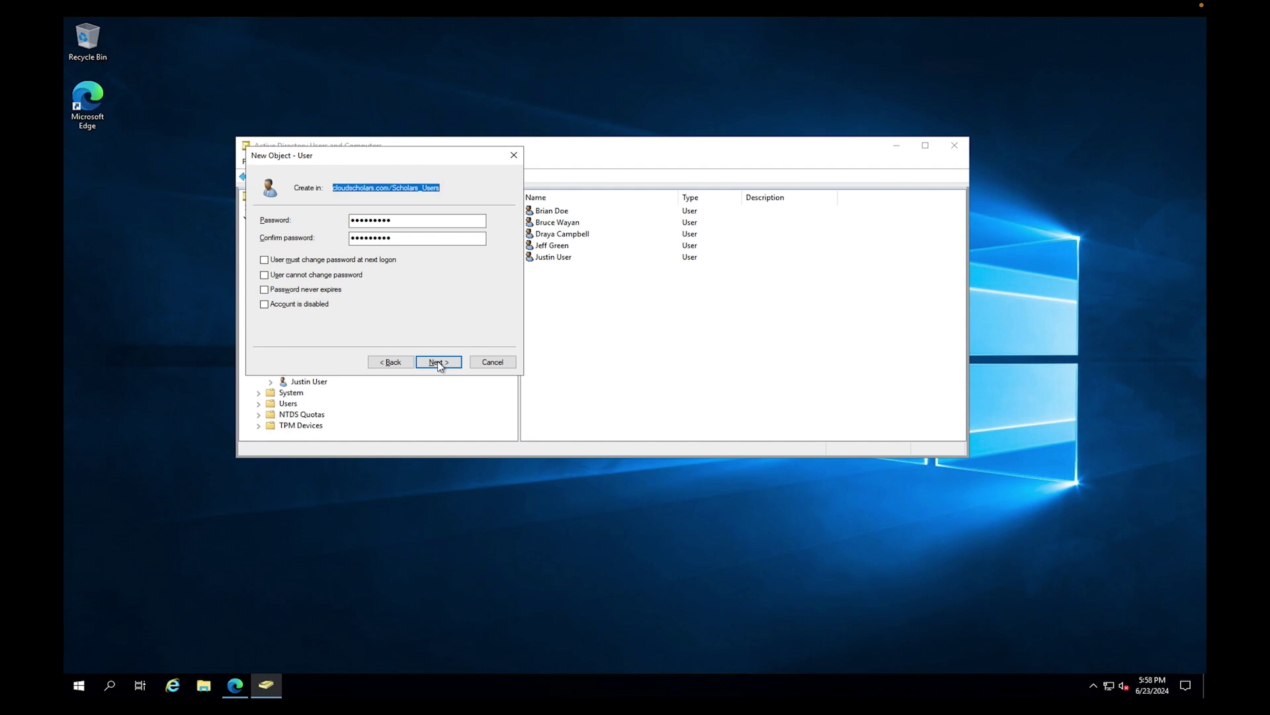
click(438, 364)
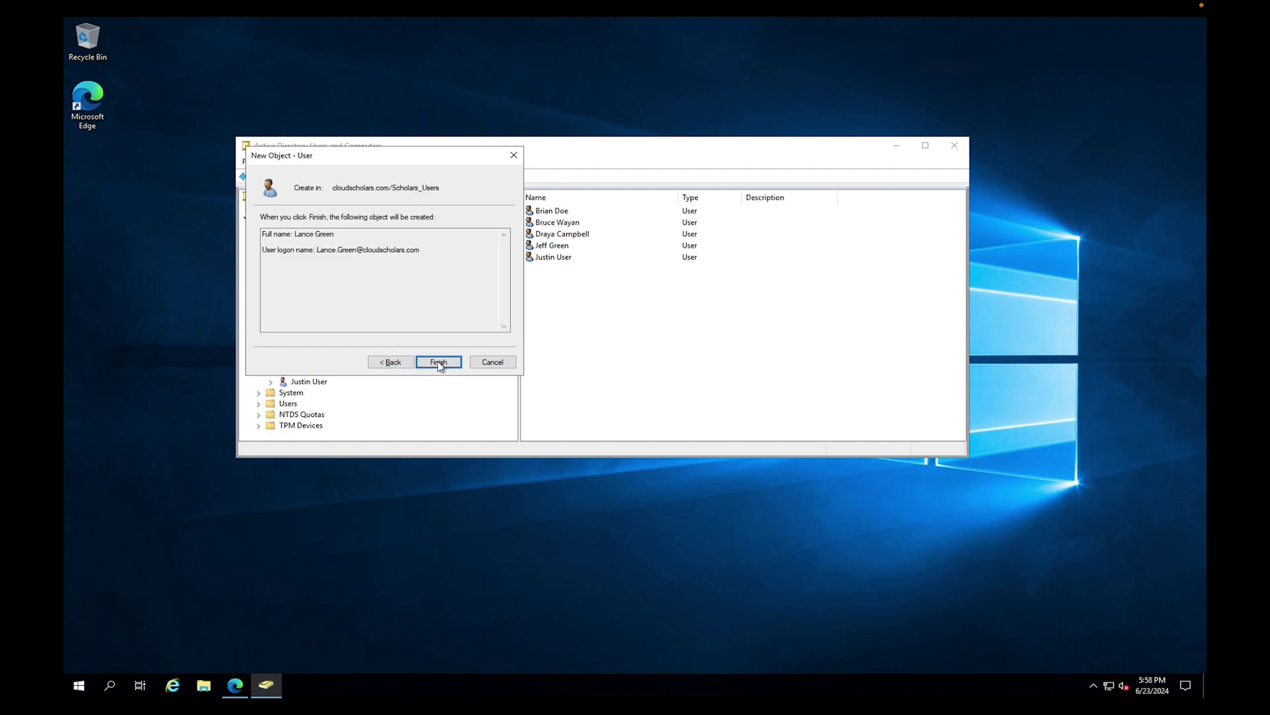
click(438, 362)
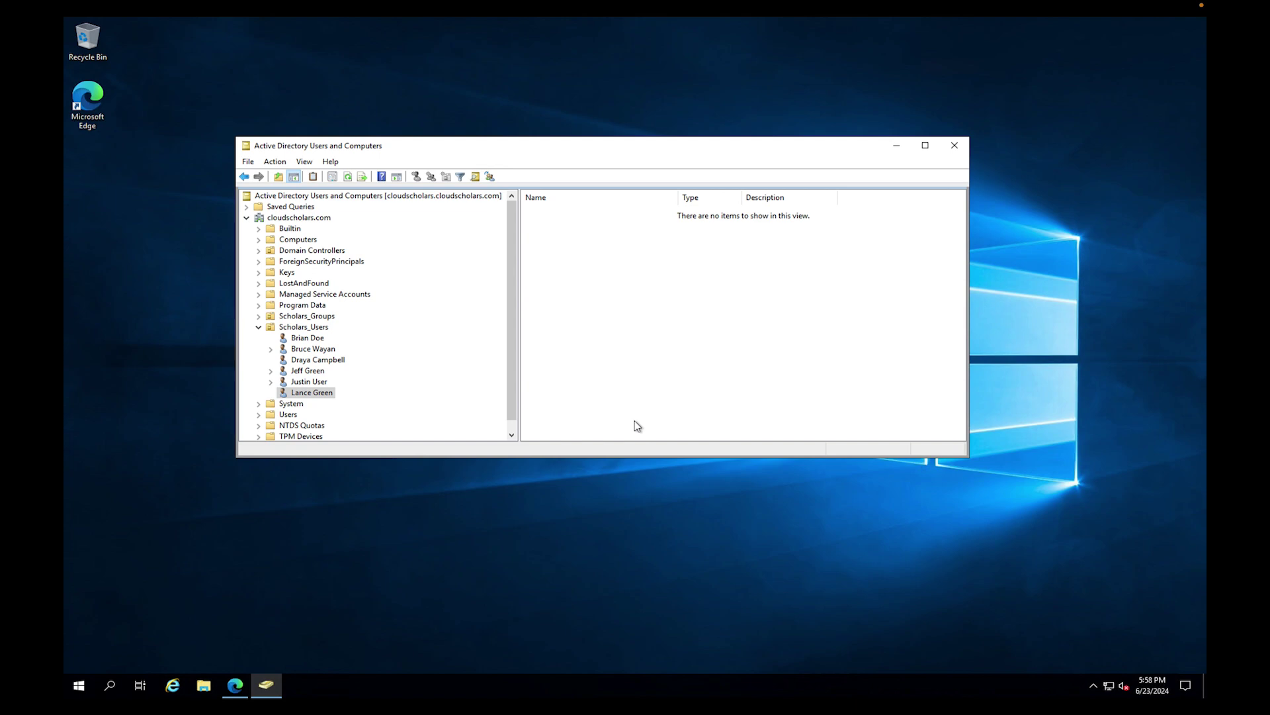
key(super+Tab)
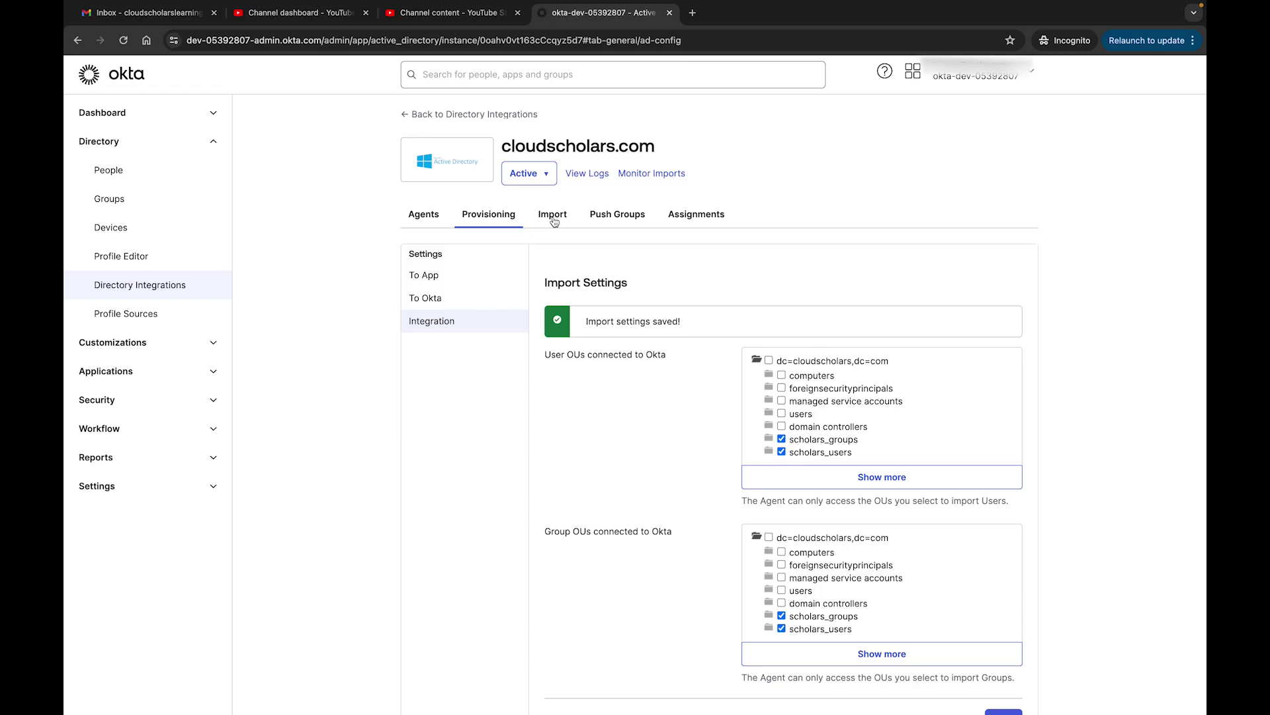
Run an incremental Active Directory import: 6 users scanned, 1 new user found
click(554, 220)
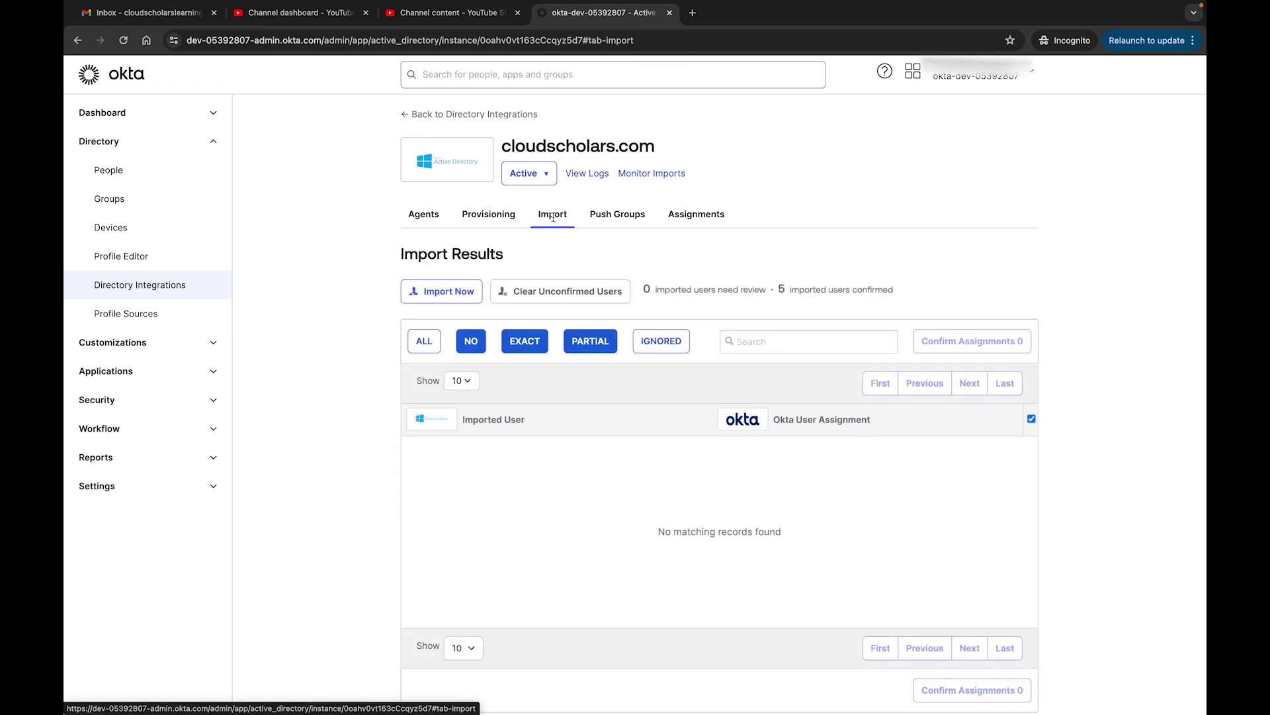
click(439, 295)
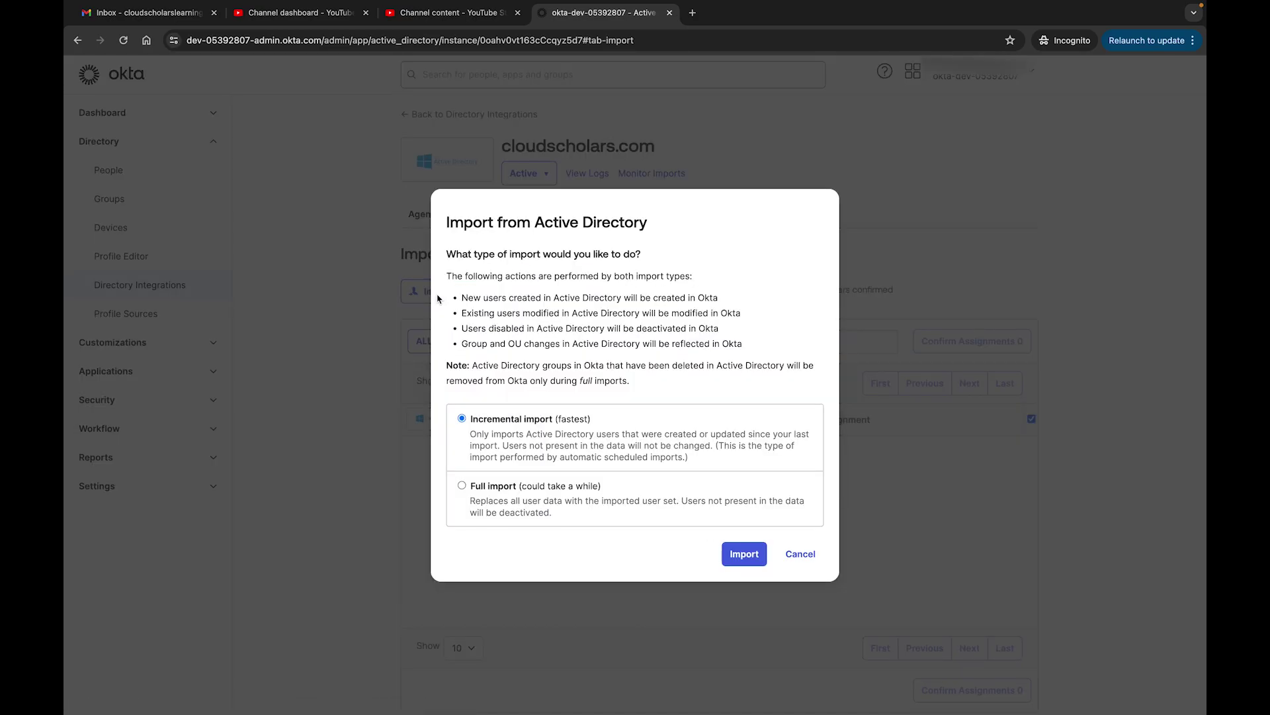
click(743, 554)
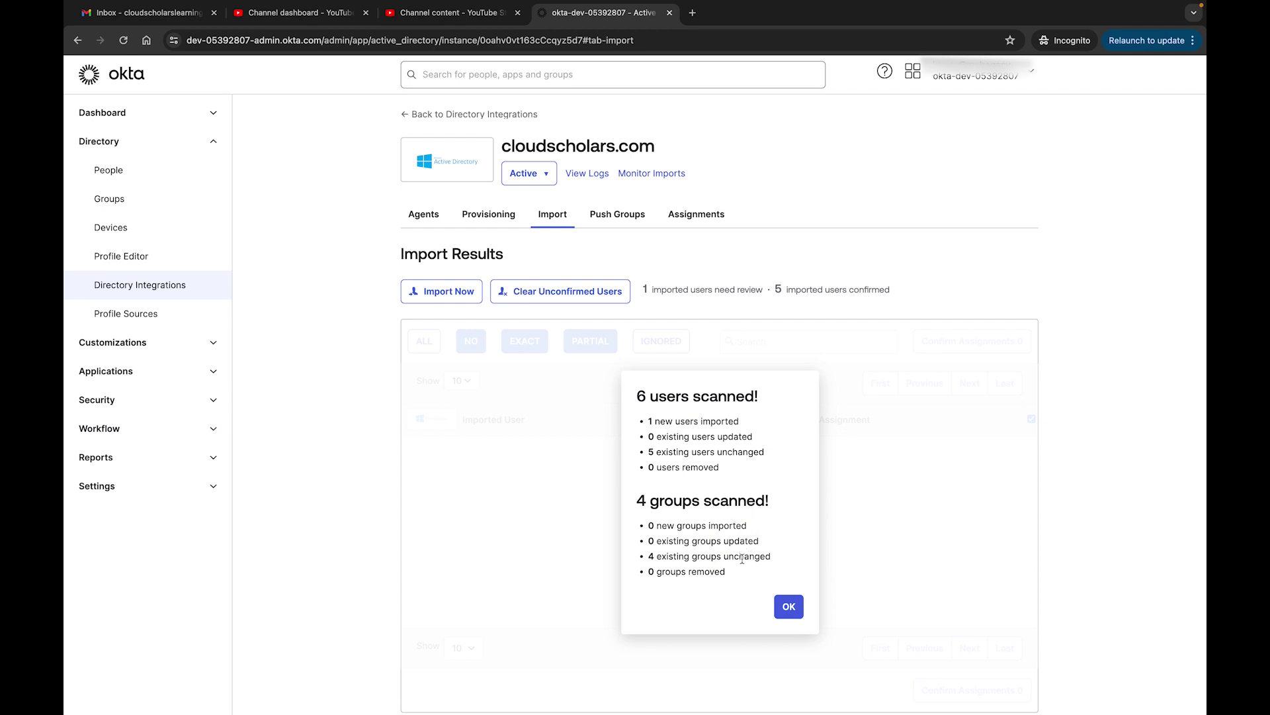
click(794, 610)
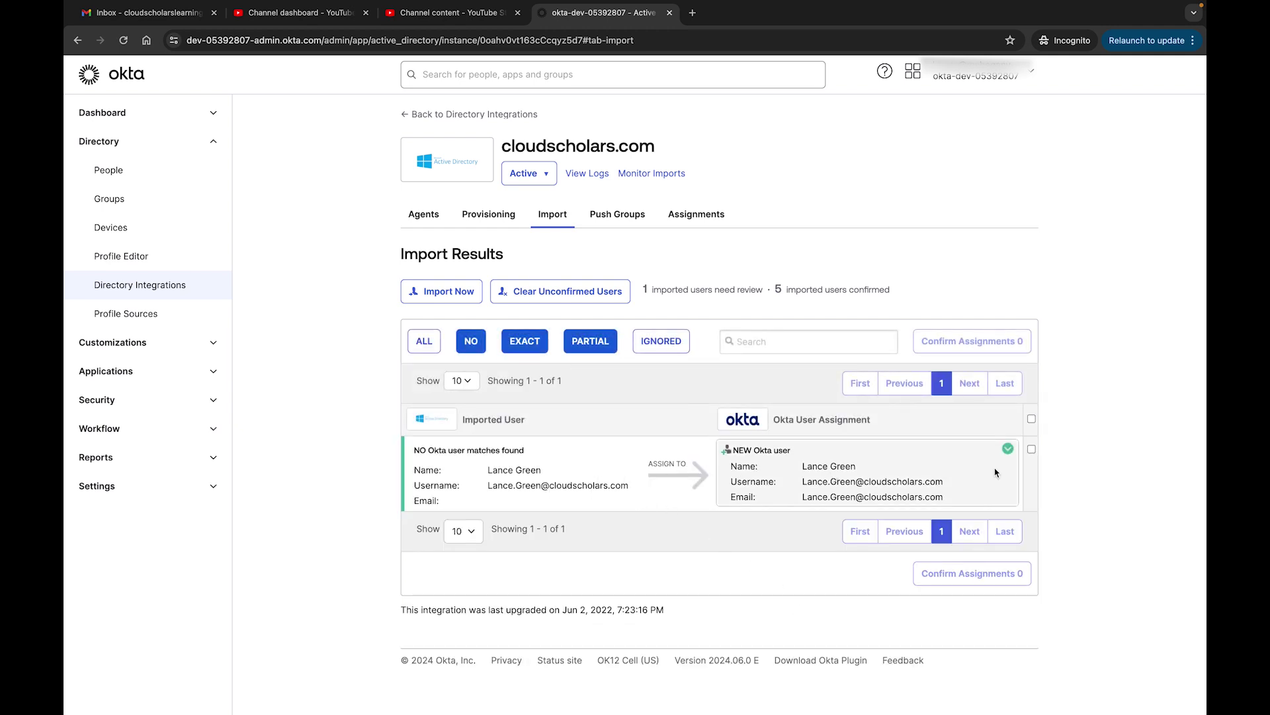
click(1033, 450)
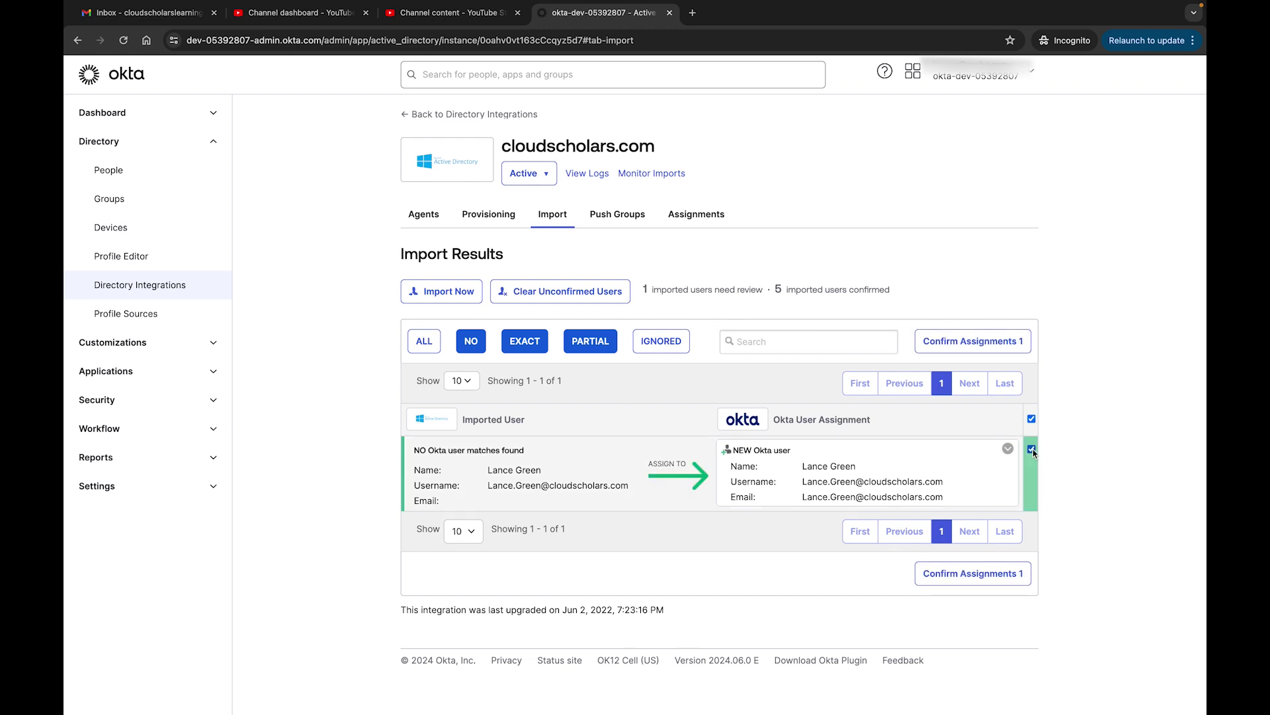
click(969, 576)
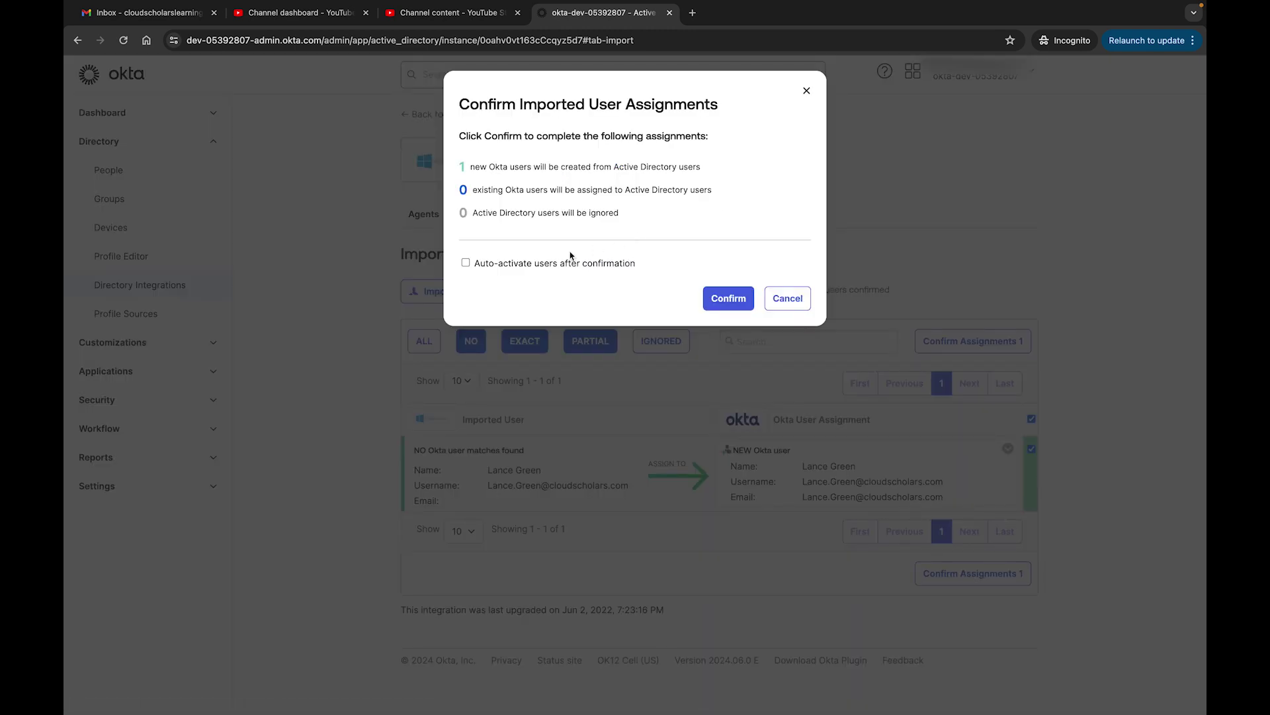
click(512, 264)
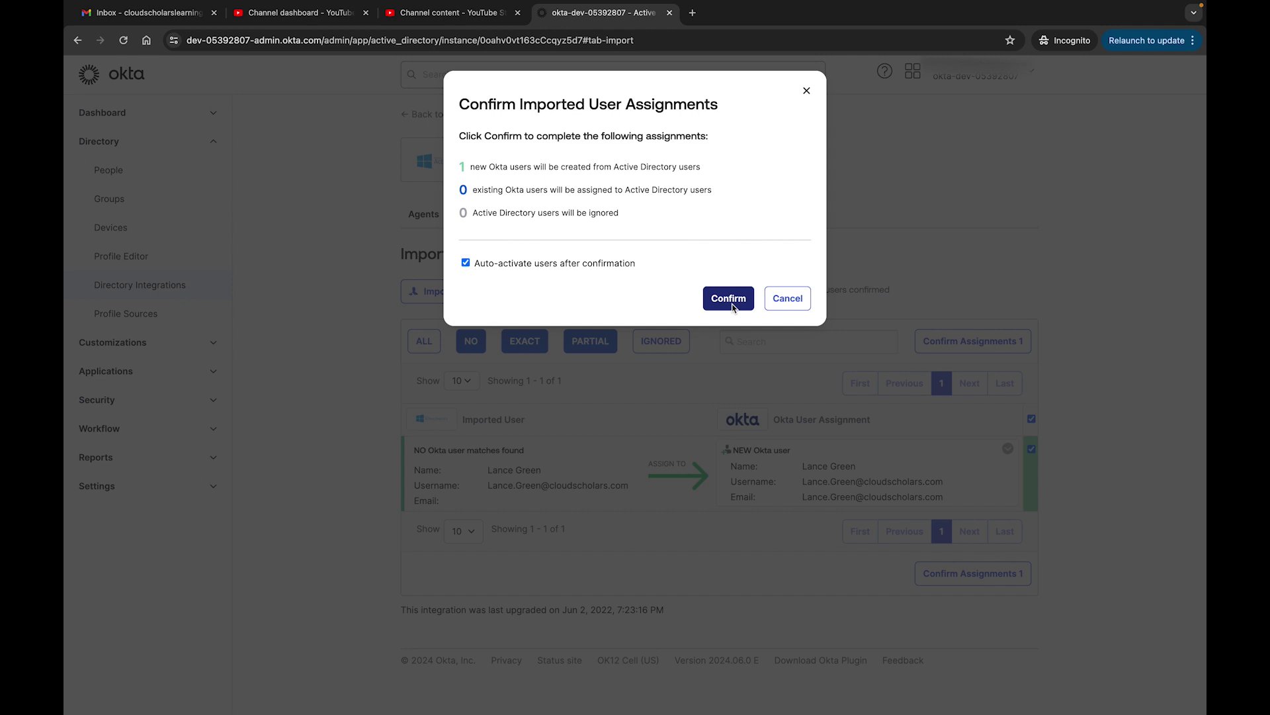
click(731, 299)
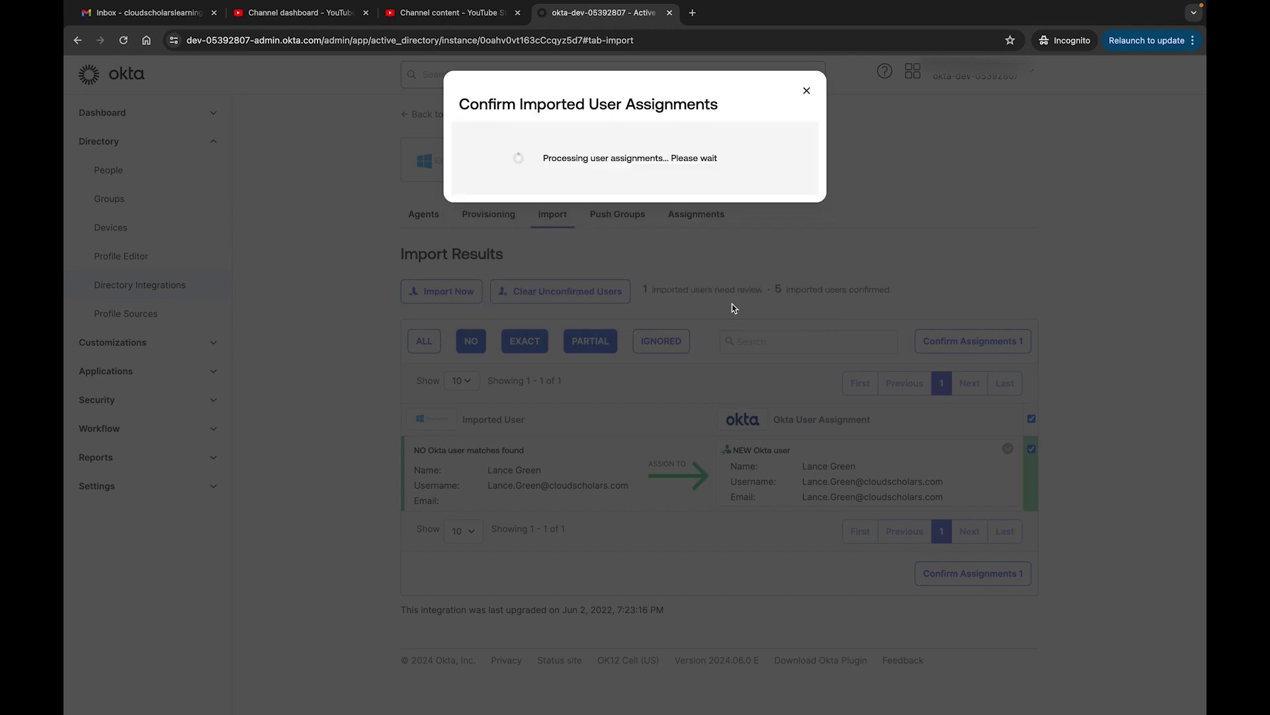
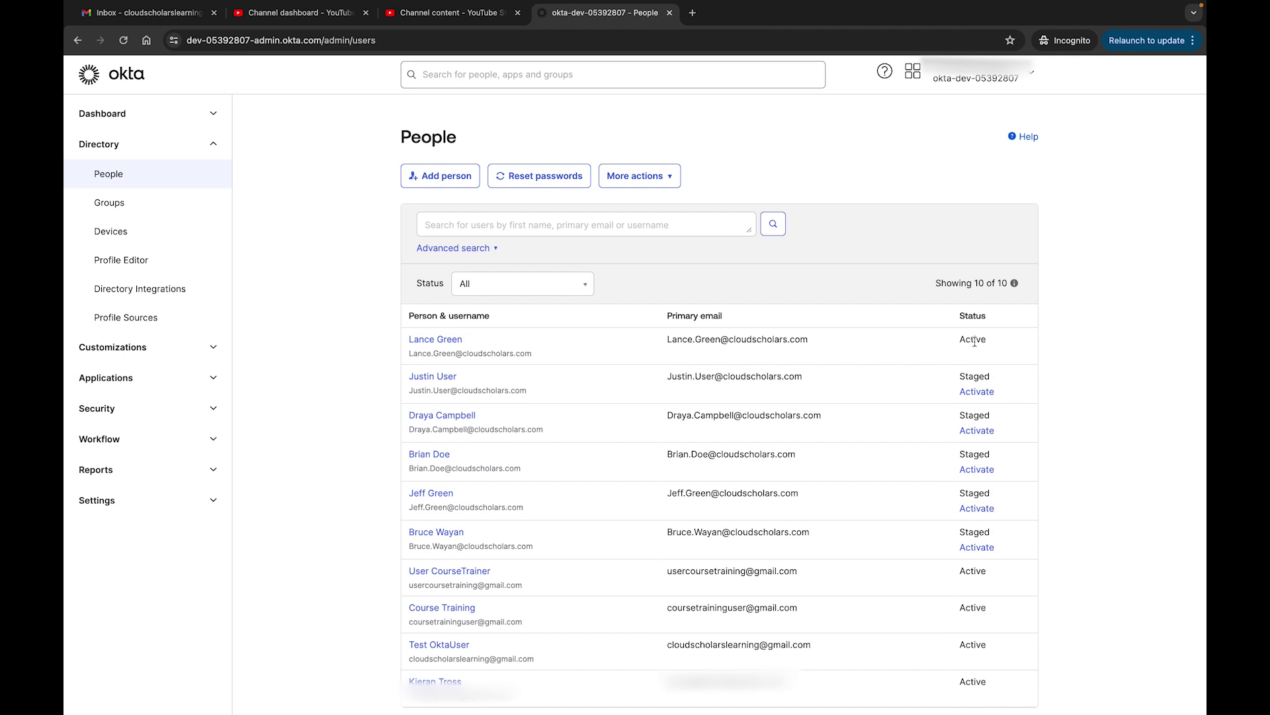
Activate two of the staged imported users, confirming each activation
drag(998, 340, 951, 345)
click(977, 393)
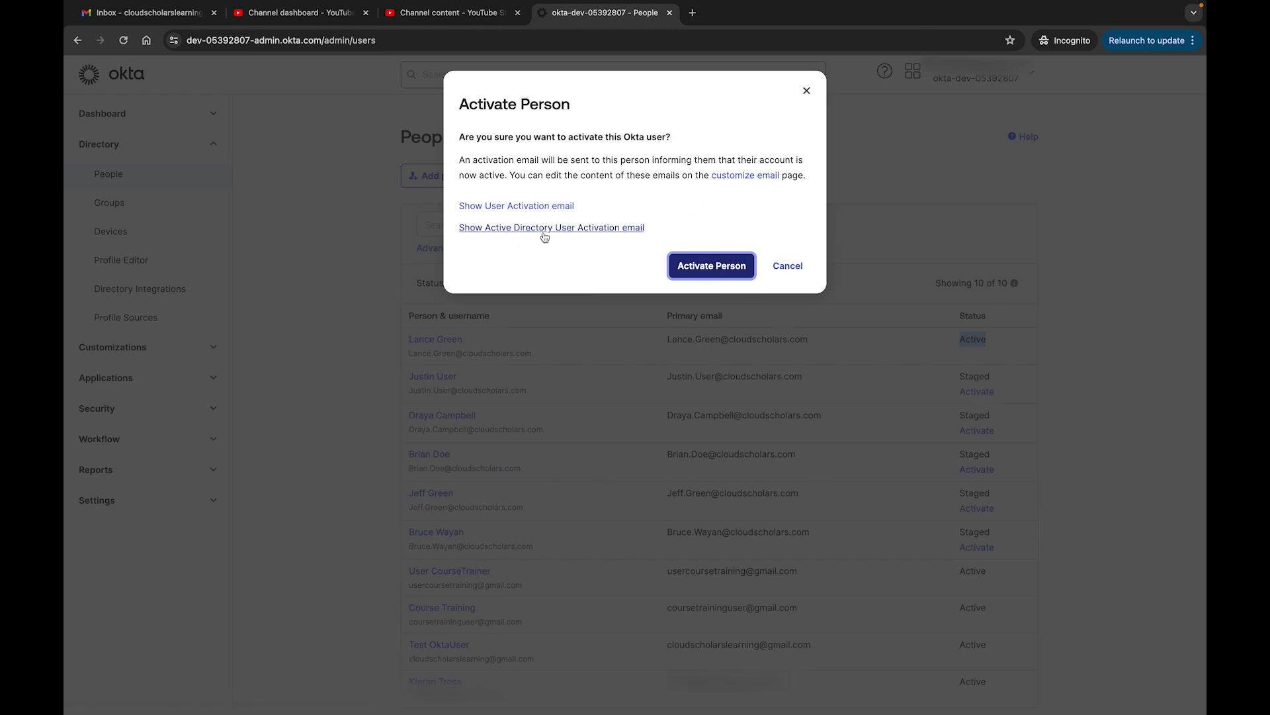
click(738, 265)
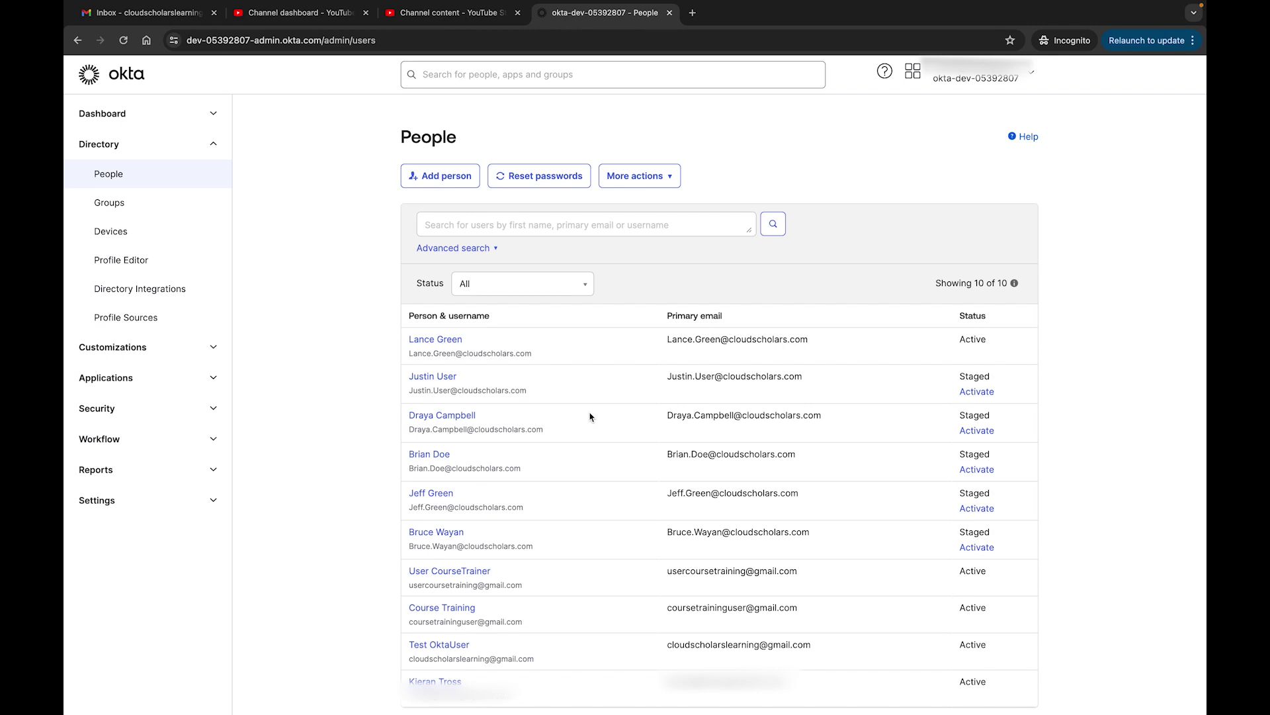
click(976, 548)
click(708, 273)
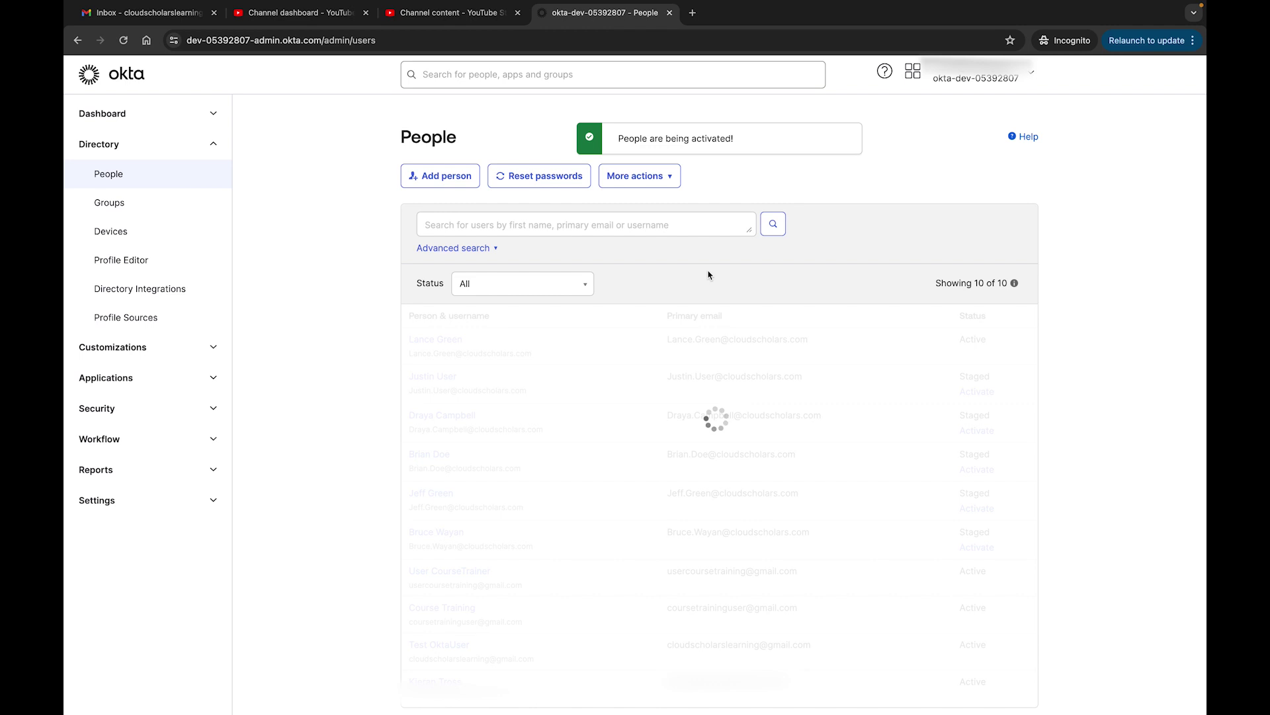
Refresh the people list, activate a third user, and go to Directory Integrations
click(124, 42)
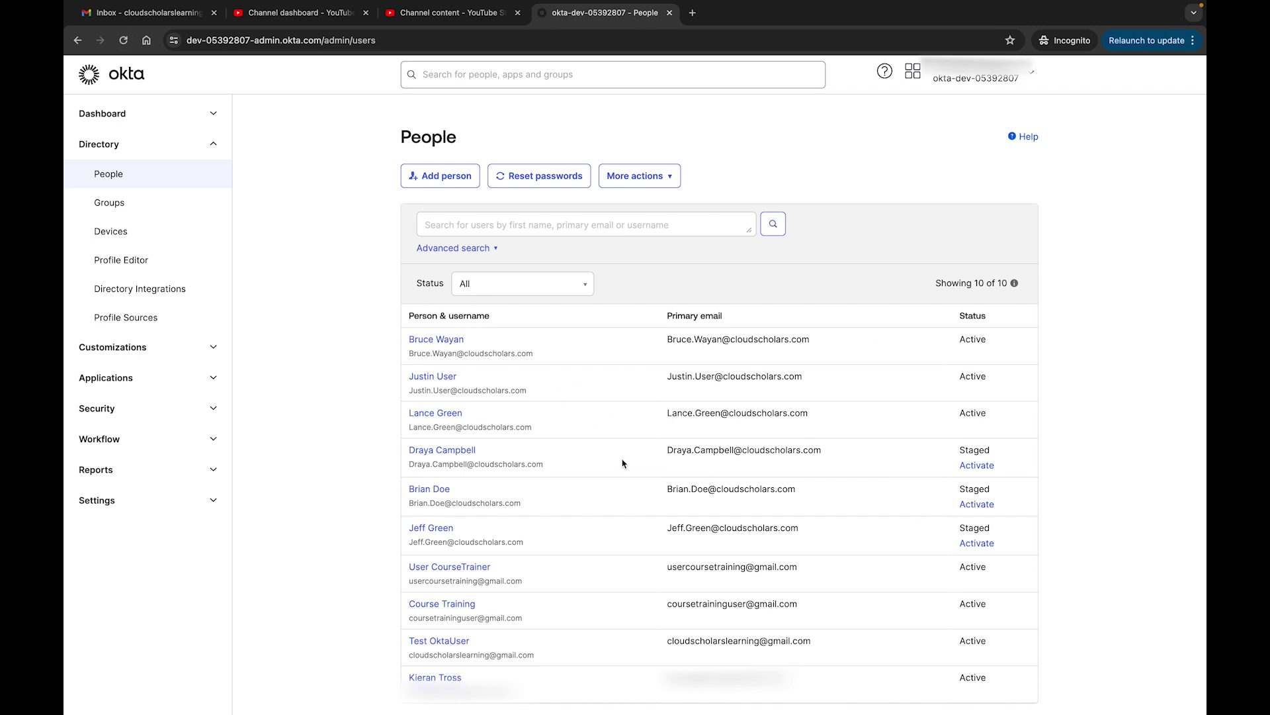
click(977, 466)
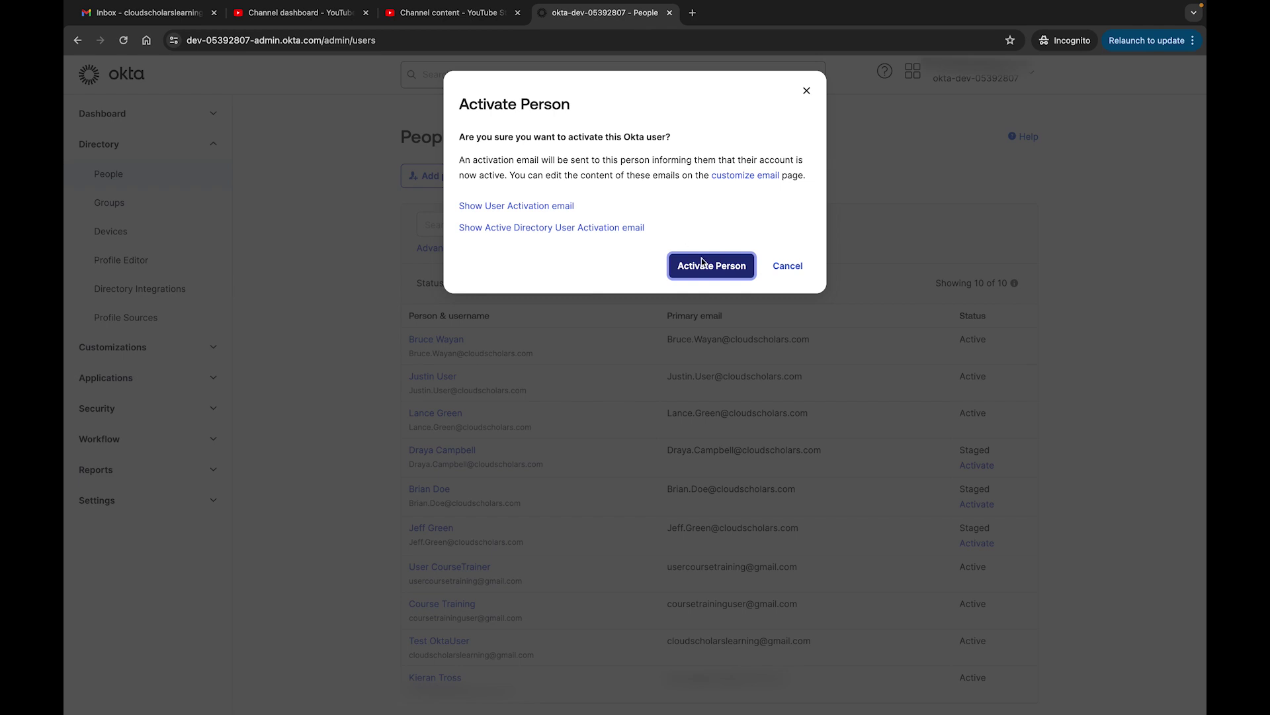
click(703, 262)
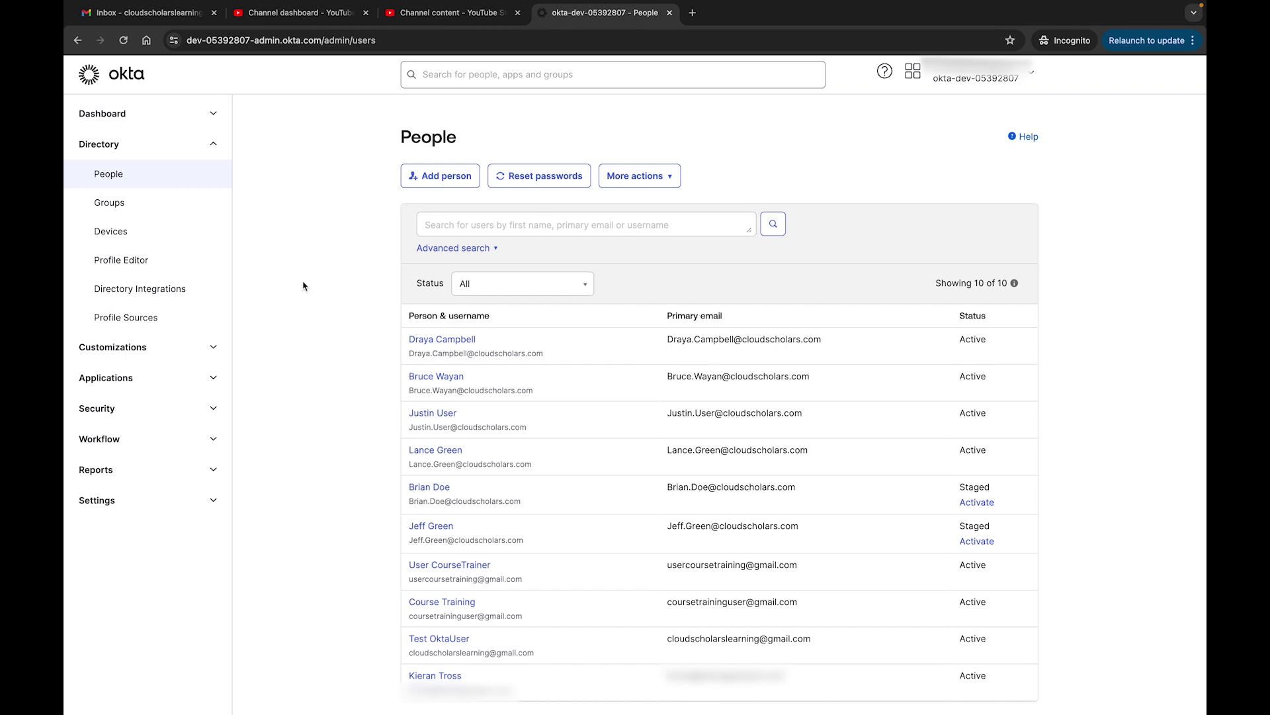
click(164, 290)
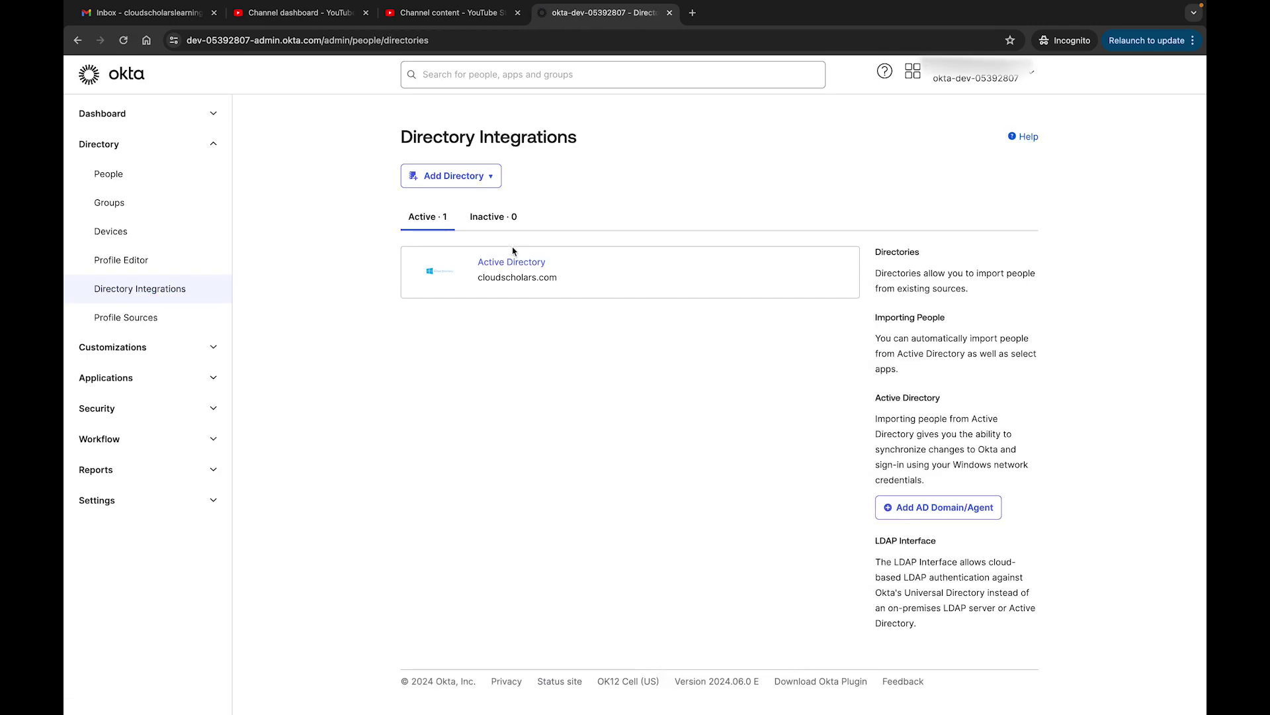
View the Import tab of the cloudscholars.com Active Directory integration
click(523, 264)
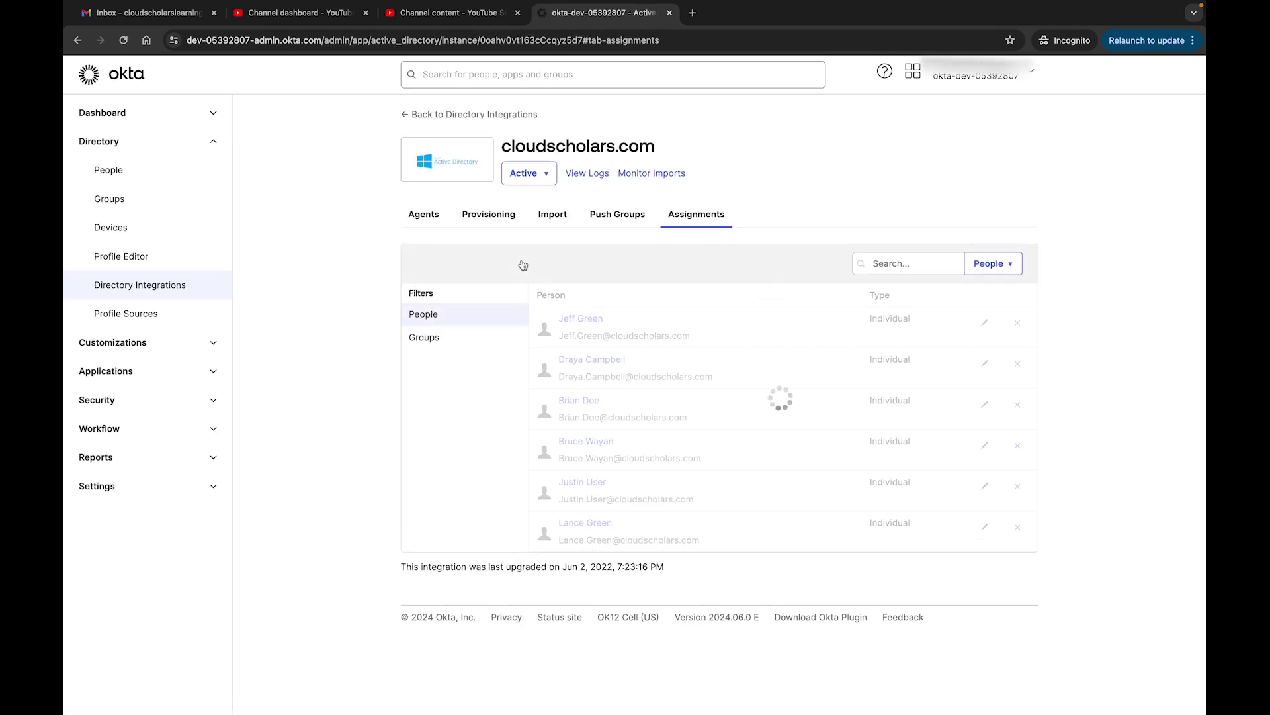
click(556, 218)
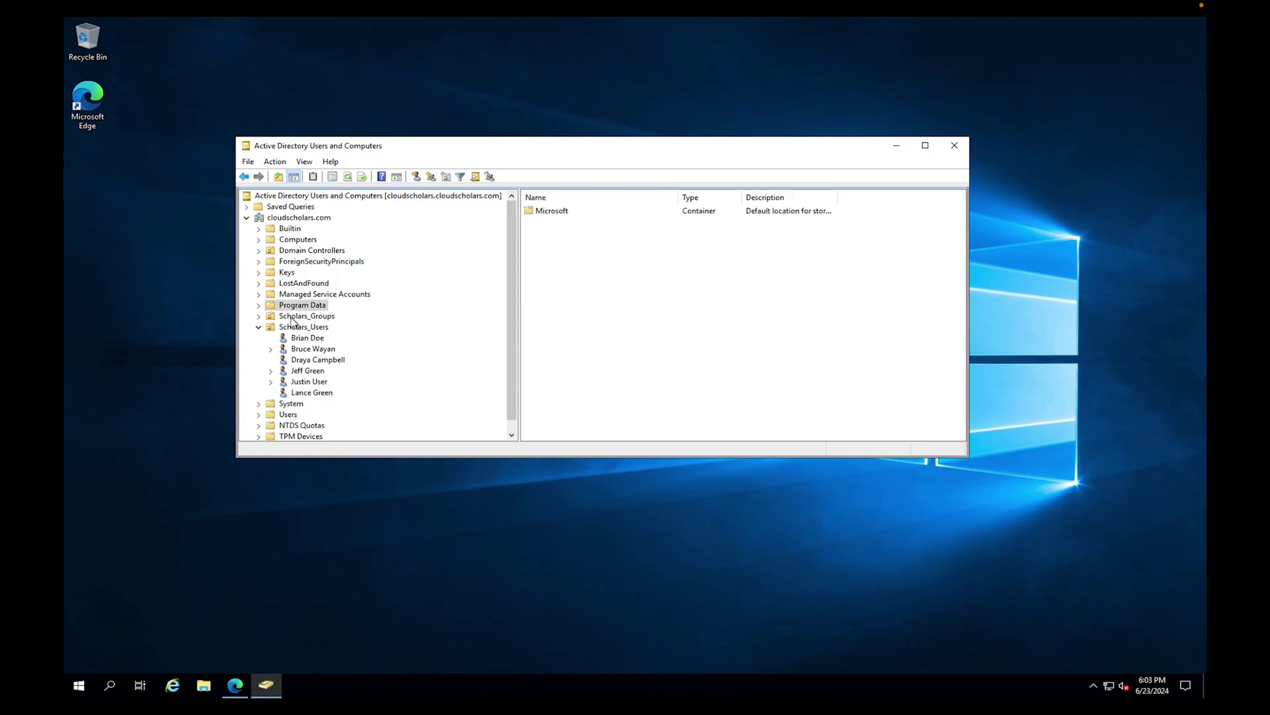
Select the Scholars_Groups OU and start a new group there
click(259, 338)
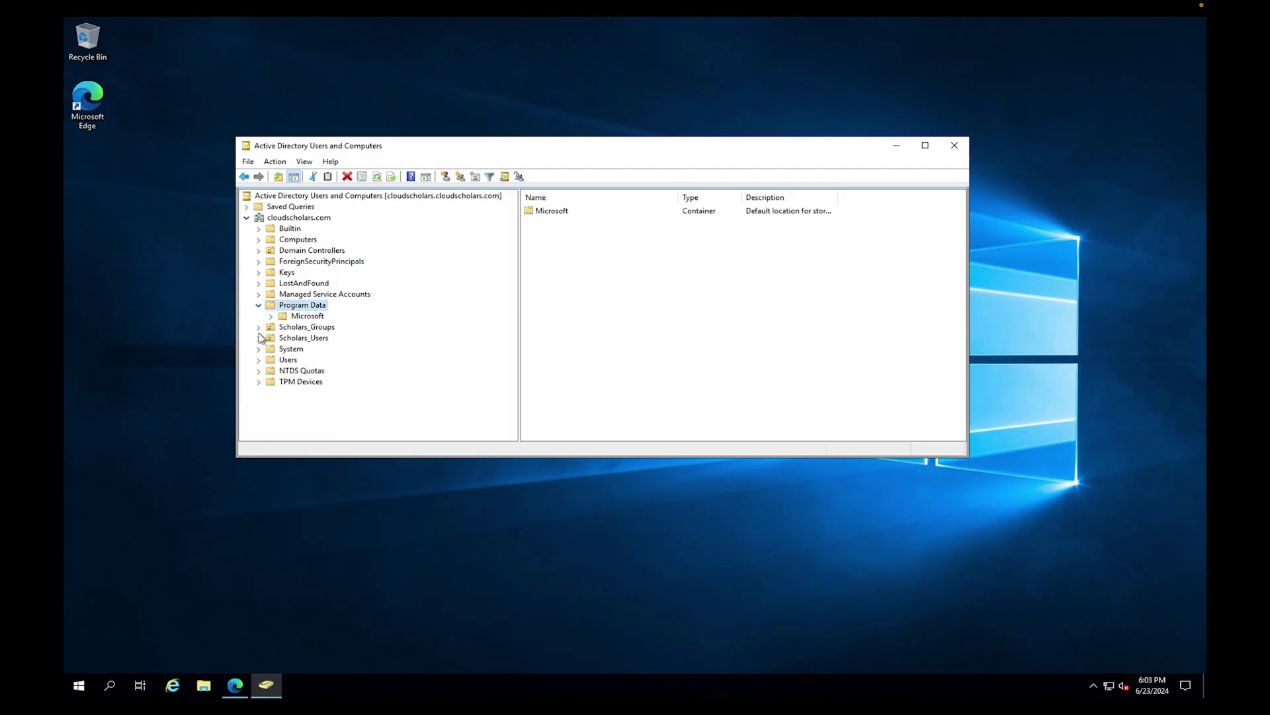
key(Tab)
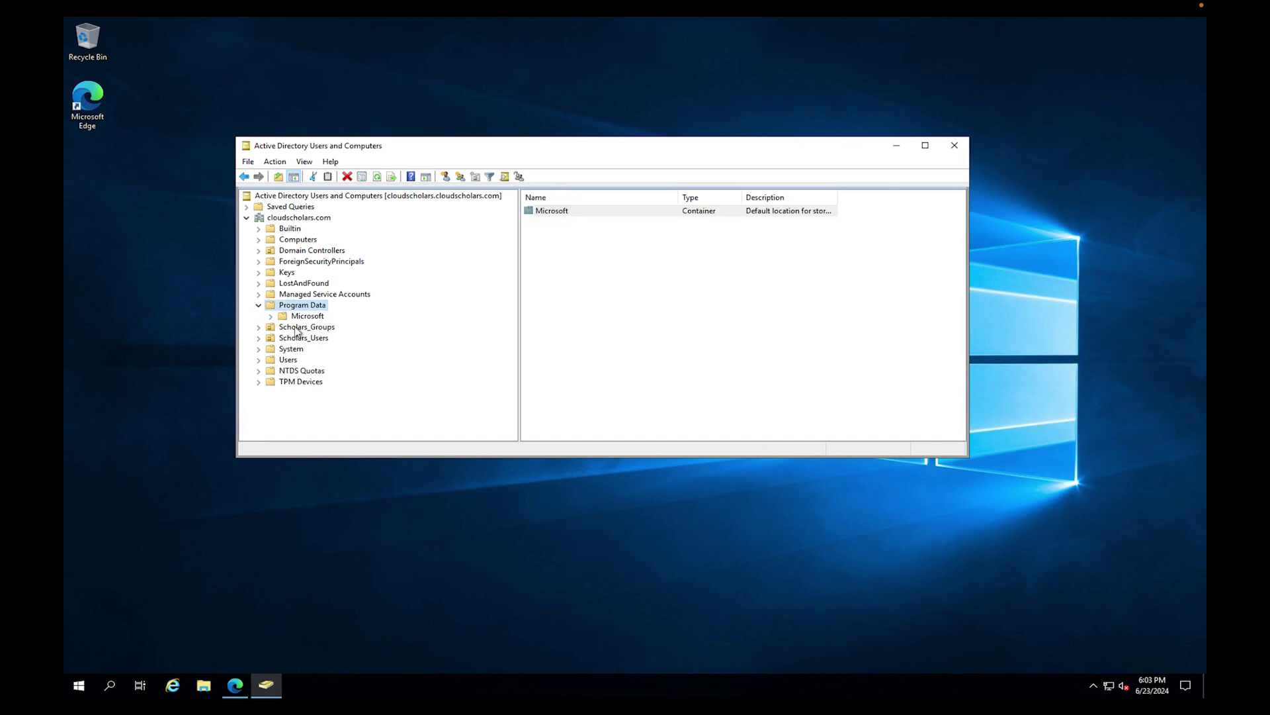
click(296, 328)
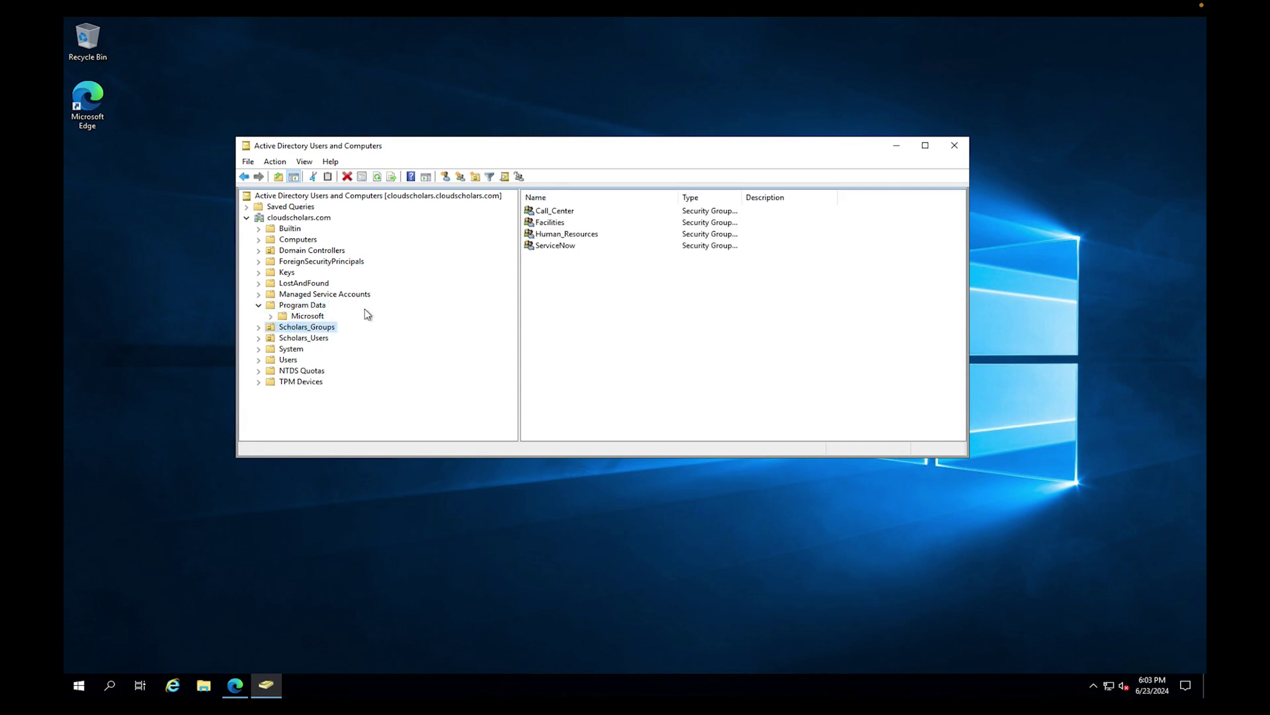
right_click(560, 303)
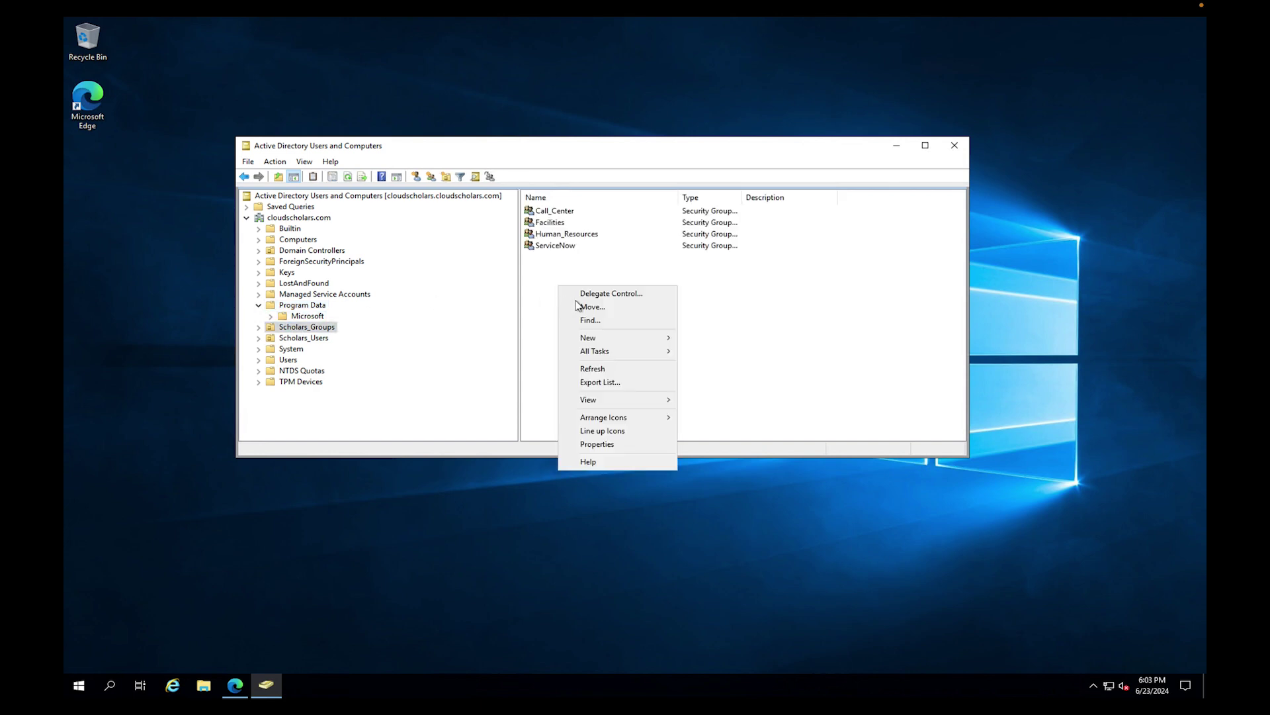
mouse_move(665, 339)
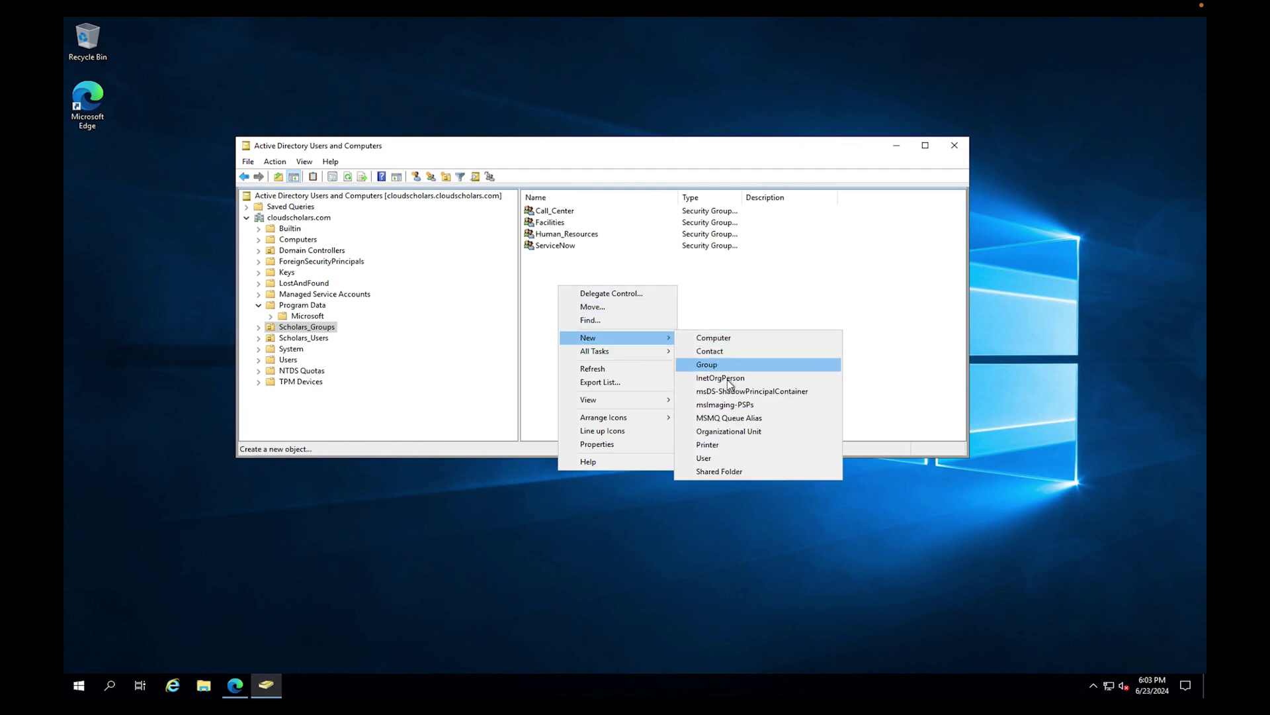
click(724, 365)
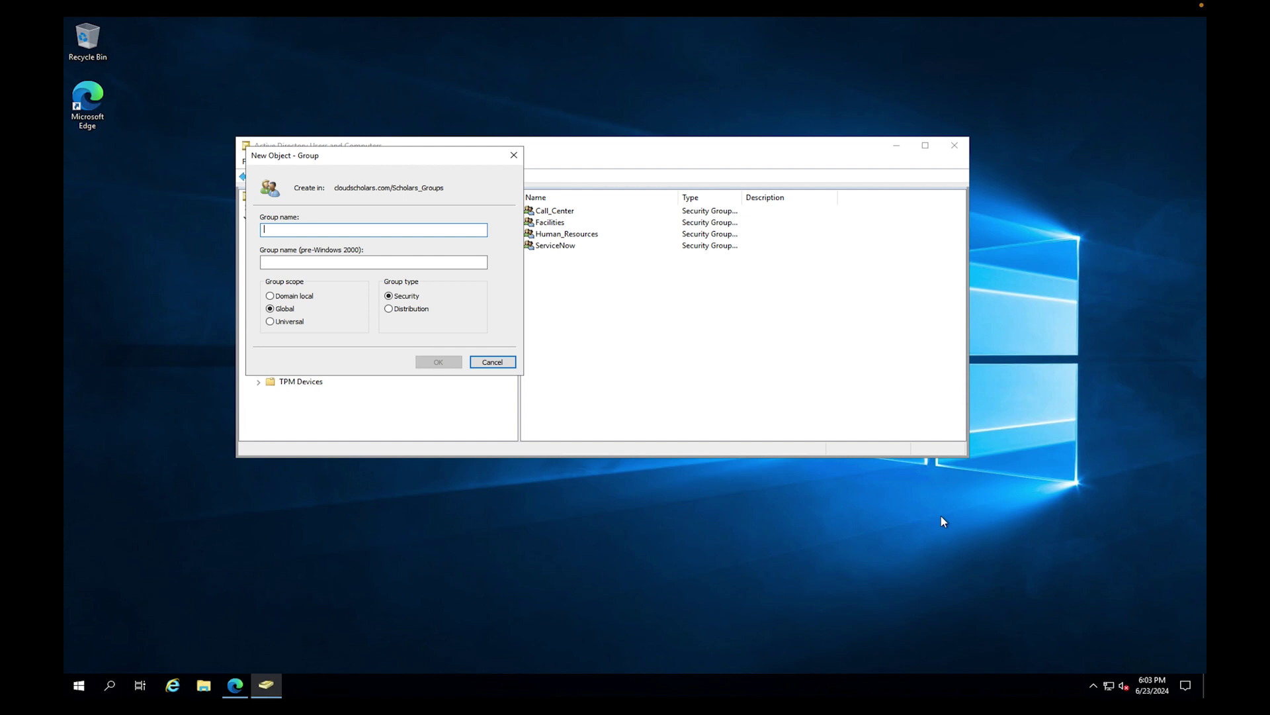
Name the new global security group EMR_Team and confirm it
text(Application)
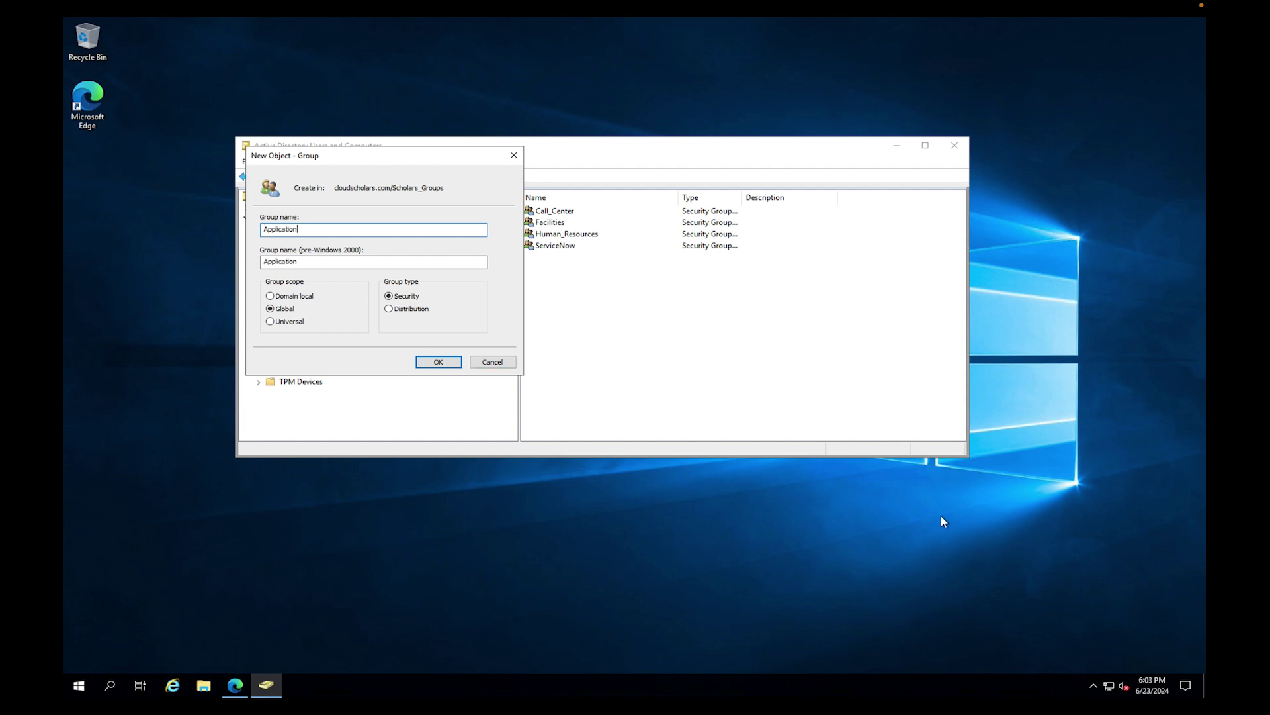
key(BackSpace)
key(BackSpace)
key(BackSpace)
key(BackSpace)
key(BackSpace)
key(BackSpace)
key(BackSpace)
key(BackSpace)
key(BackSpace)
key(BackSpace)
text(EMR_Tea)
key(Tab)
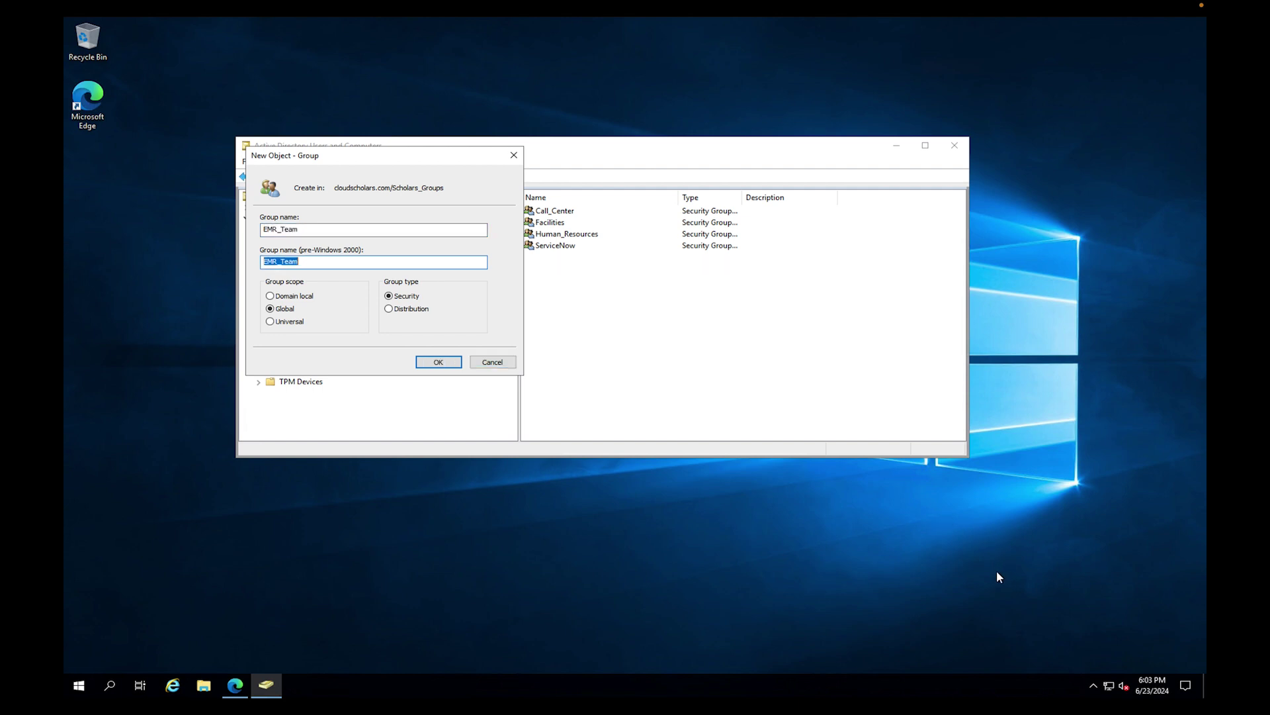
key(Return)
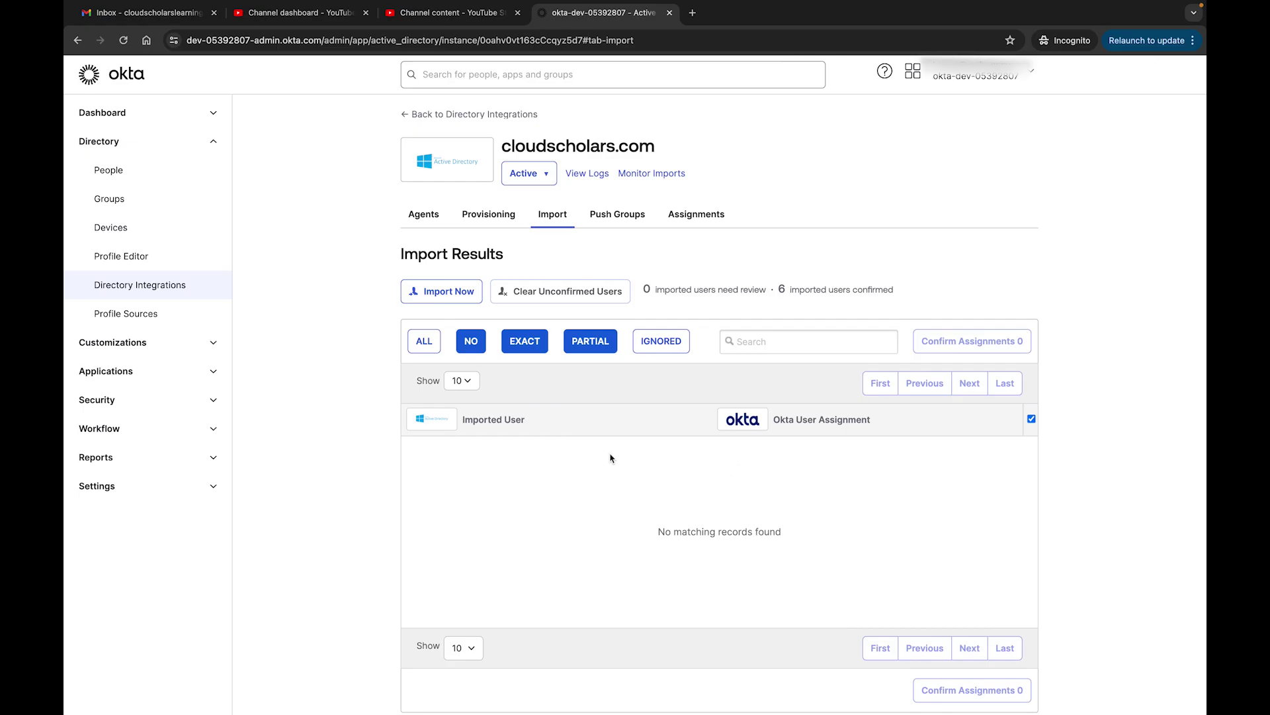
Run an incremental Active Directory import, then view the Okta Groups list
click(448, 292)
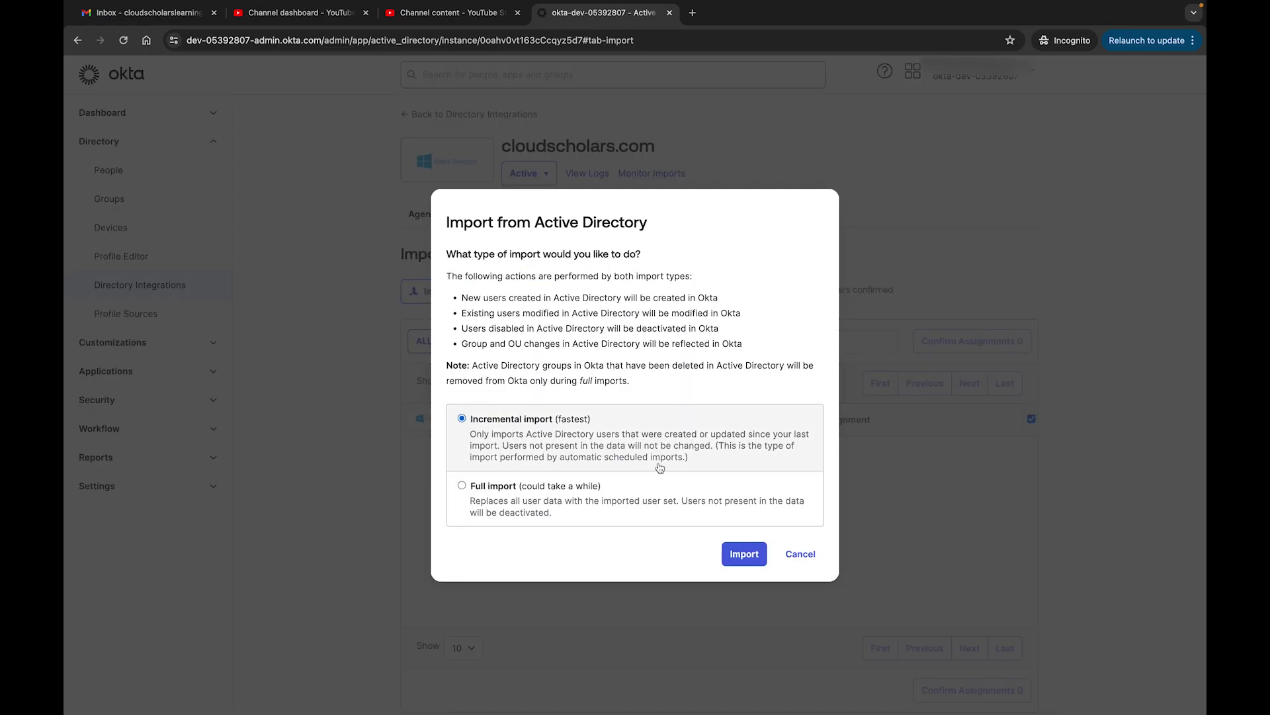
click(740, 555)
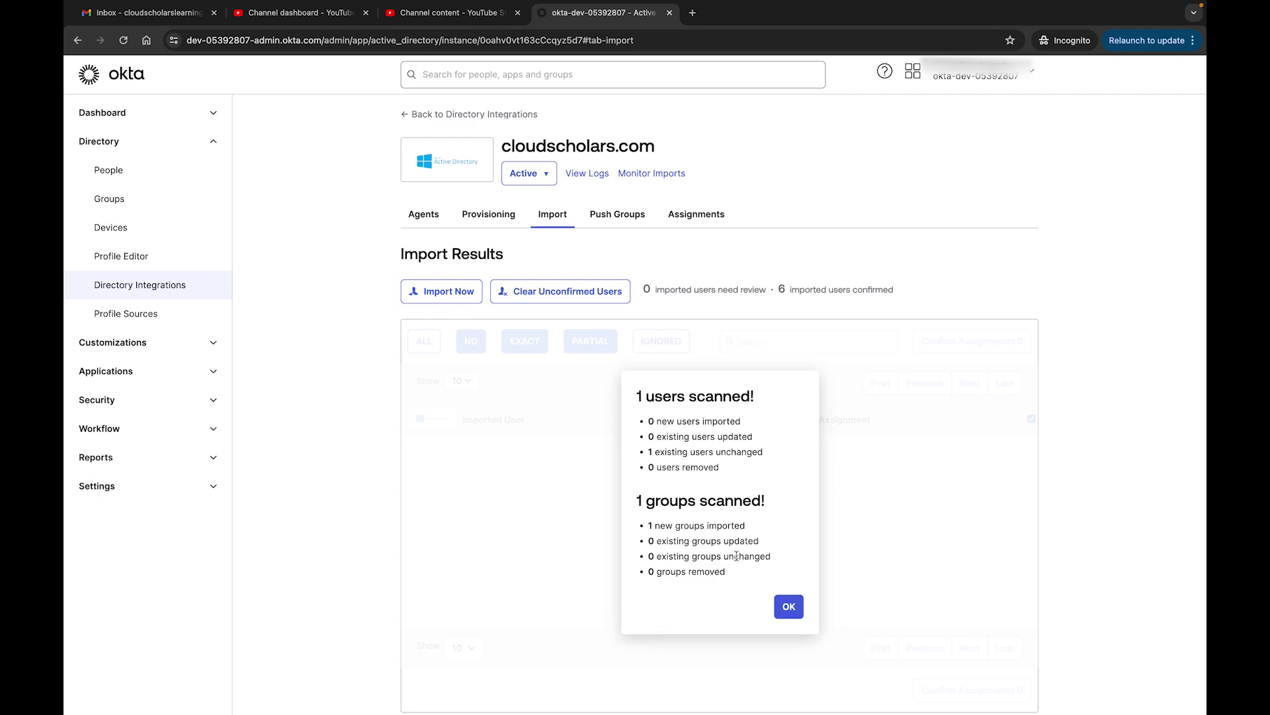
click(787, 606)
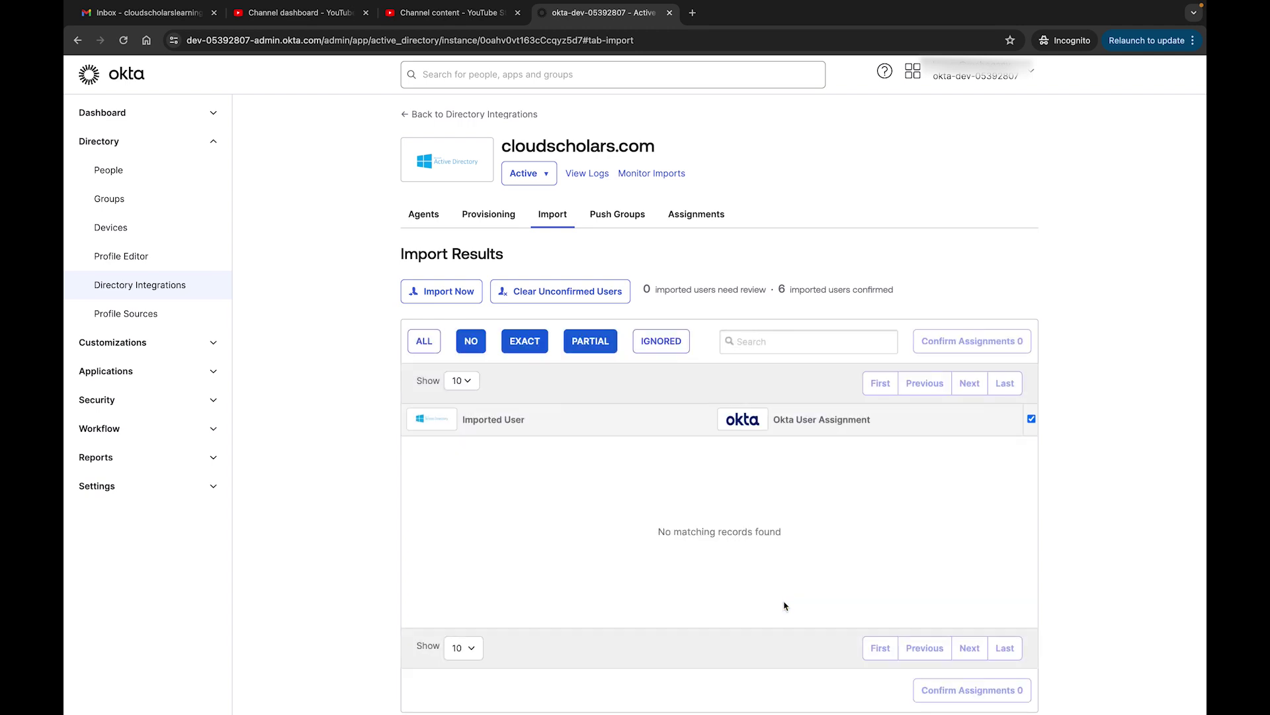
click(133, 202)
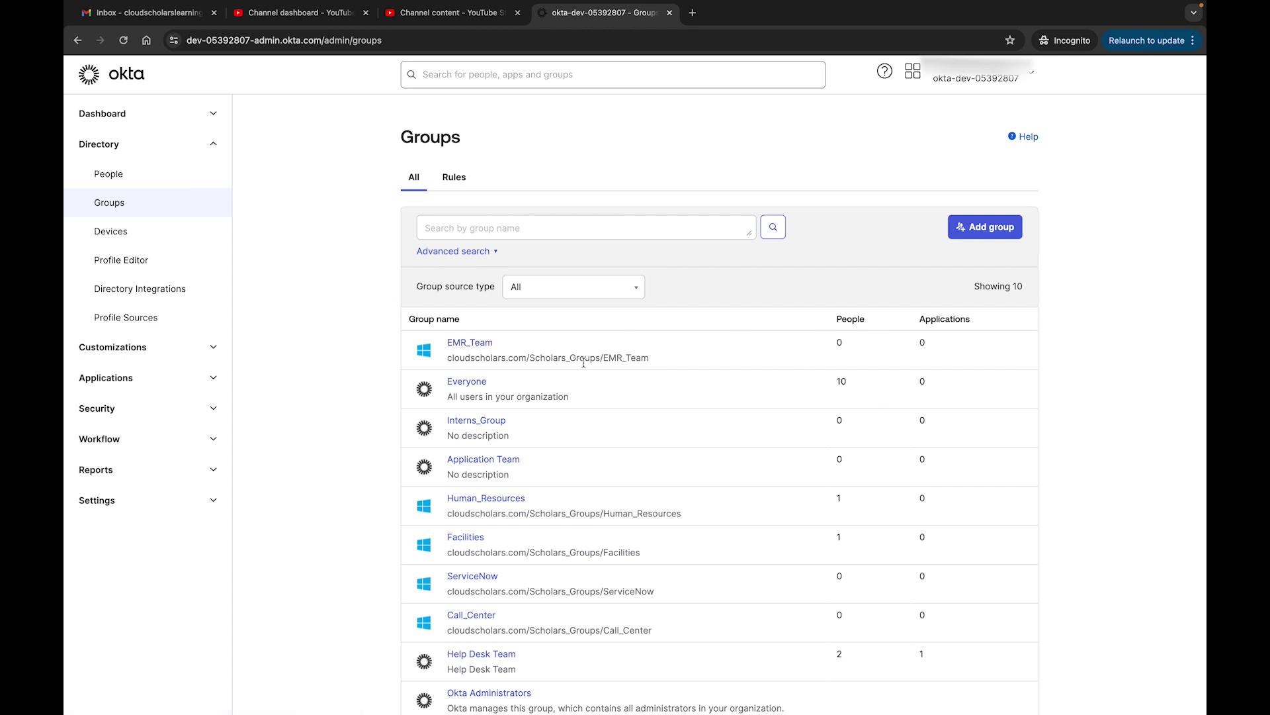
scroll(647, 421, down, 2)
scroll(648, 421, up, 2)
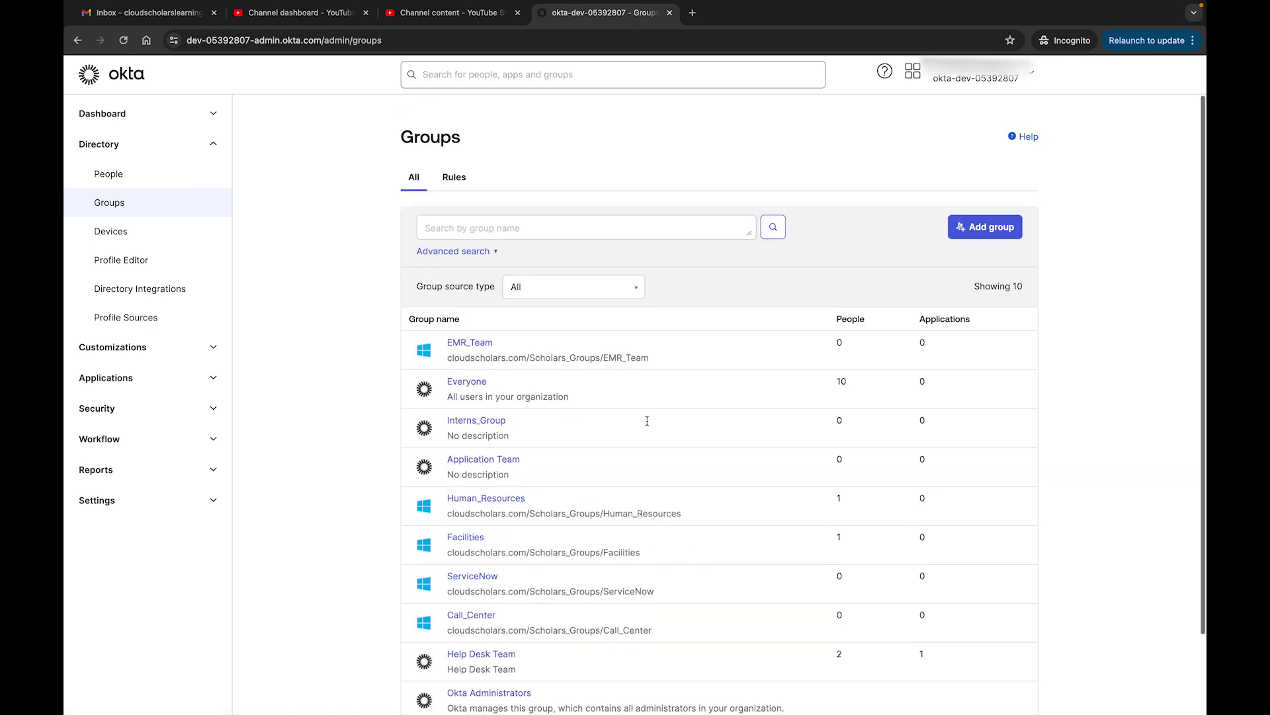
scroll(648, 421, down, 2)
scroll(647, 421, up, 2)
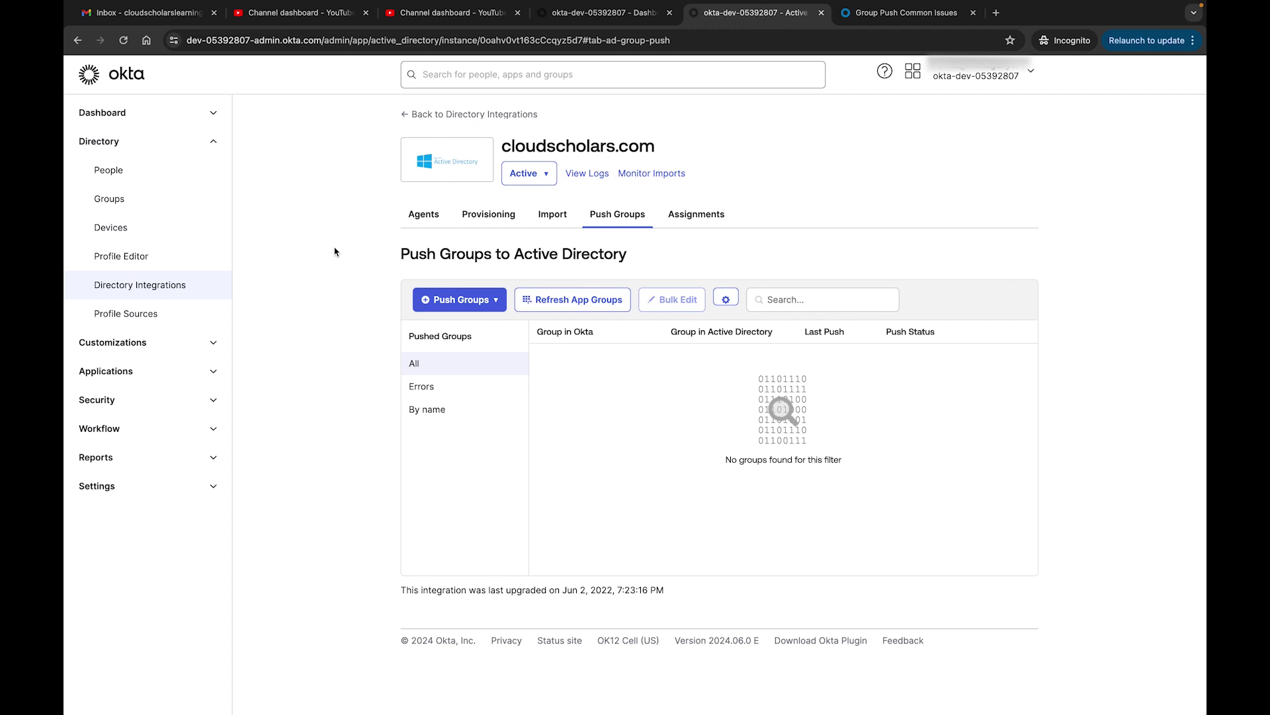
click(172, 202)
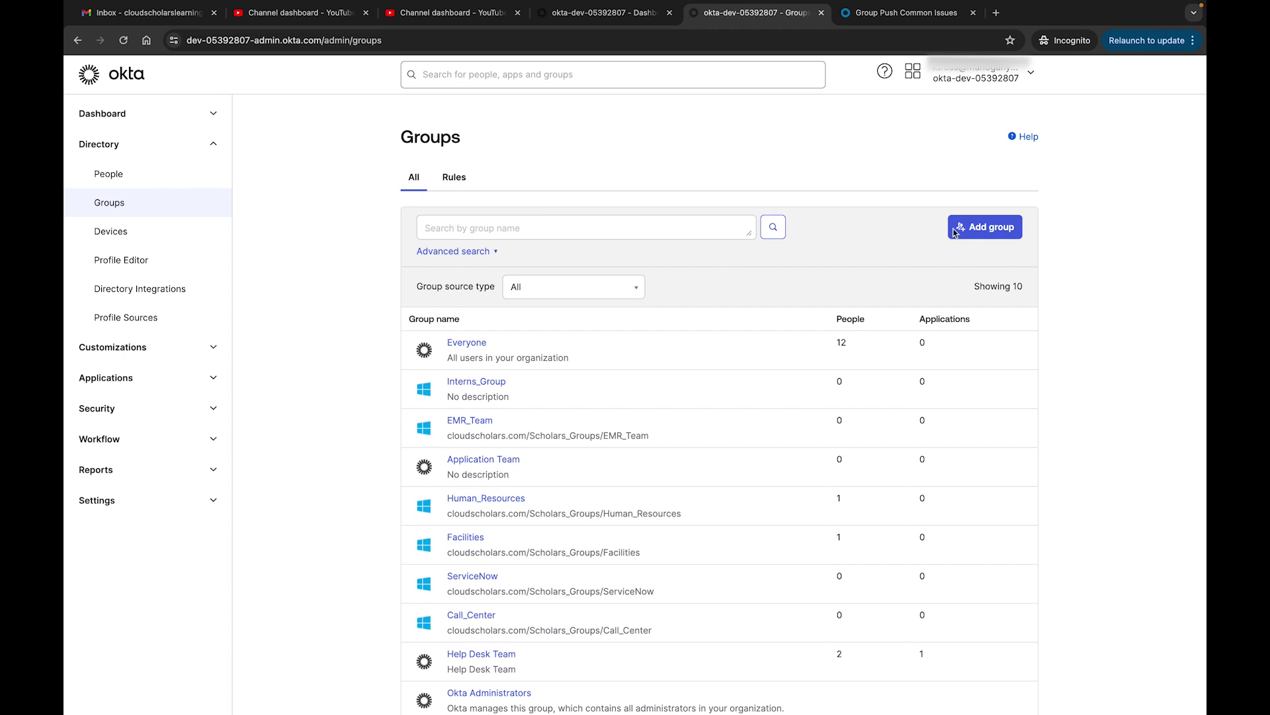
Start a new Okta group and enter the name NOC_Team
click(984, 231)
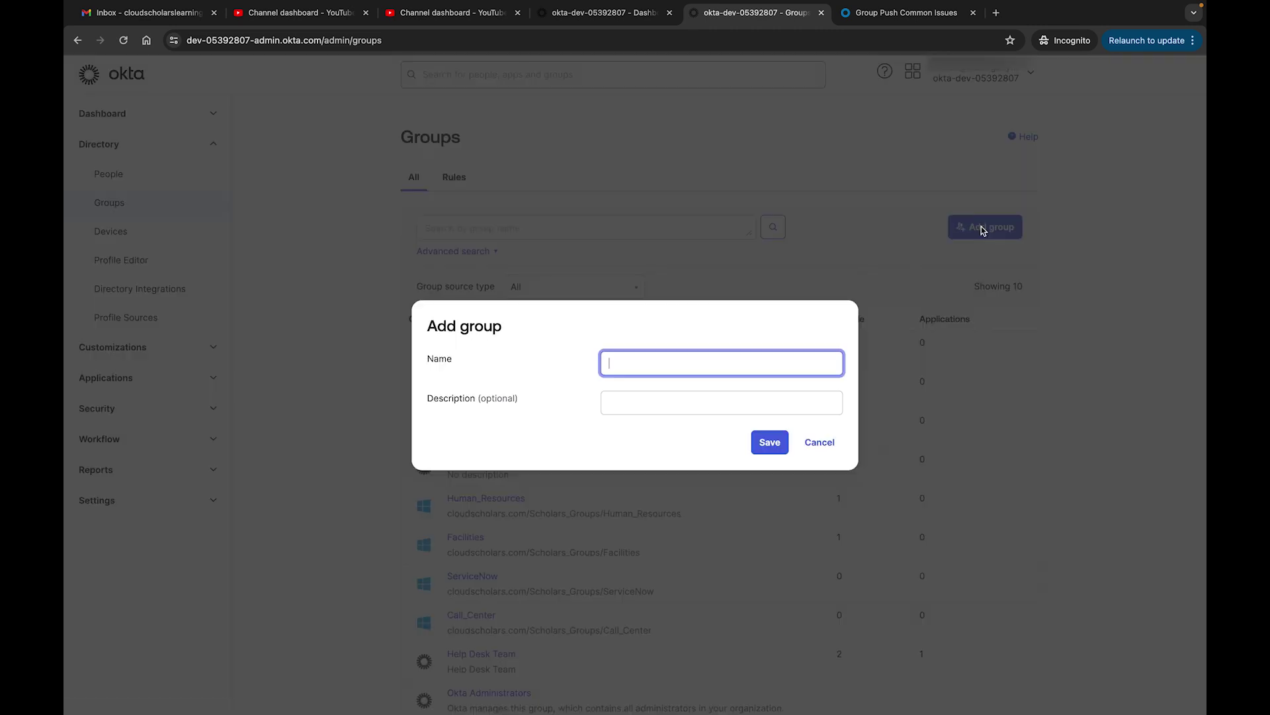
text(N)
click(627, 362)
key(BackSpace)
key(BackSpace)
text(OC)
Use NOC_Team as the description, save the group, and open its page
double_click(634, 365)
key(ctrl+c)
click(646, 397)
key(ctrl+v)
click(765, 444)
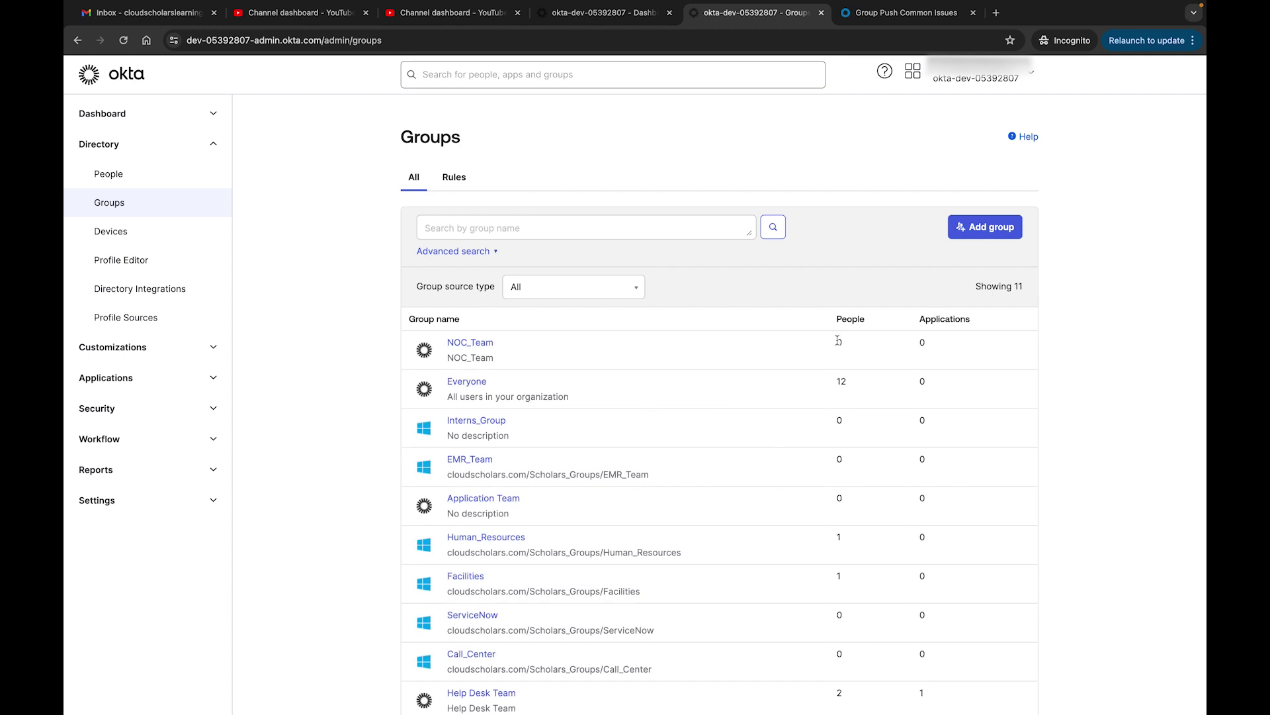
click(472, 344)
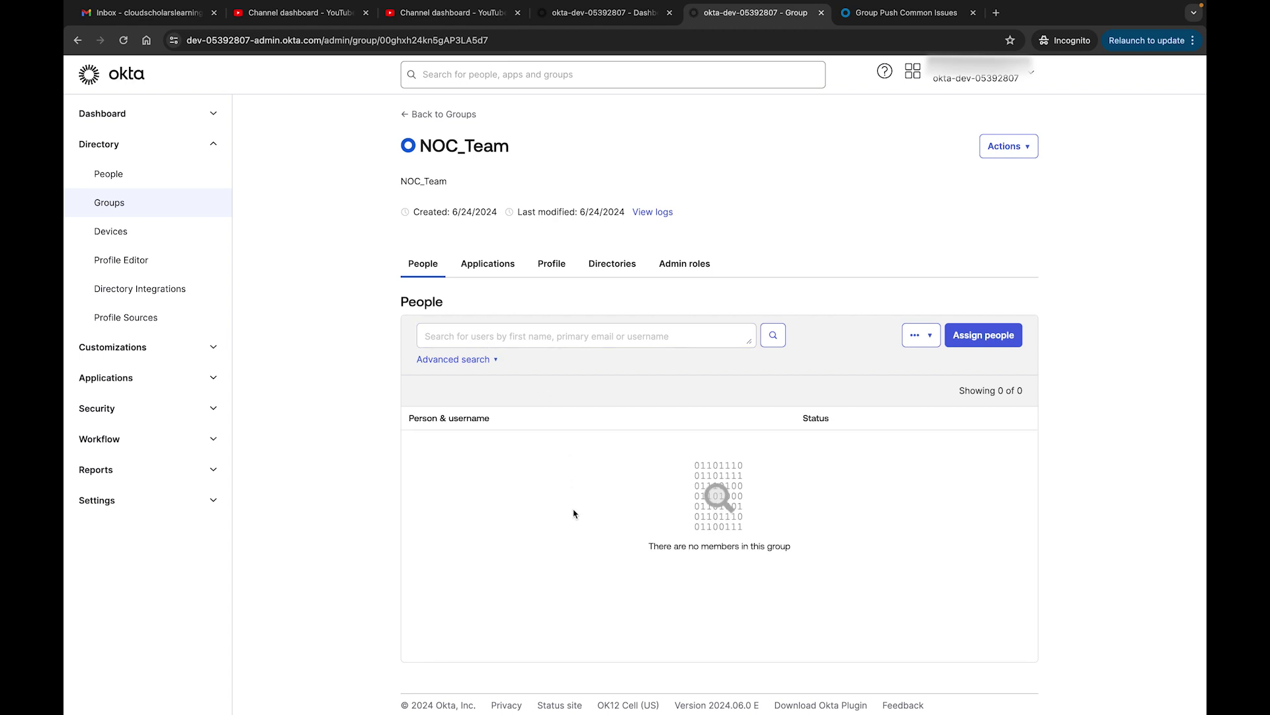
Assign two users to NOC_Team and return to its group page
click(982, 336)
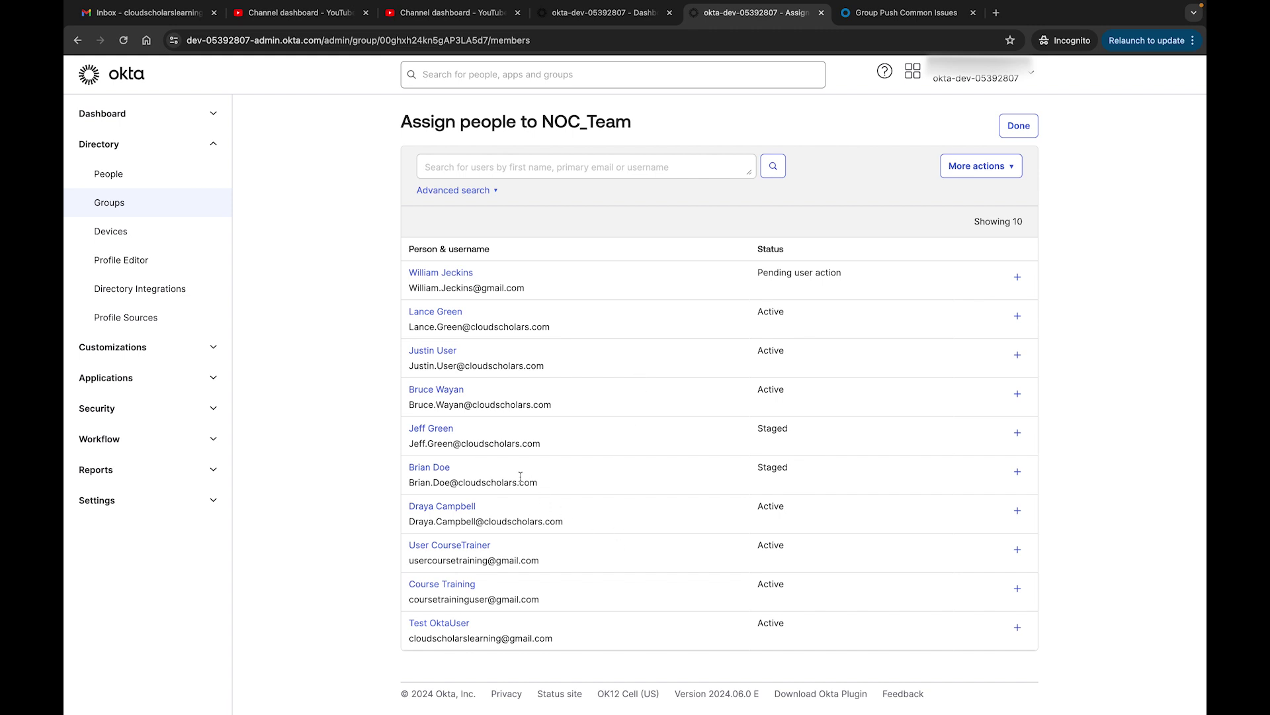
click(1019, 473)
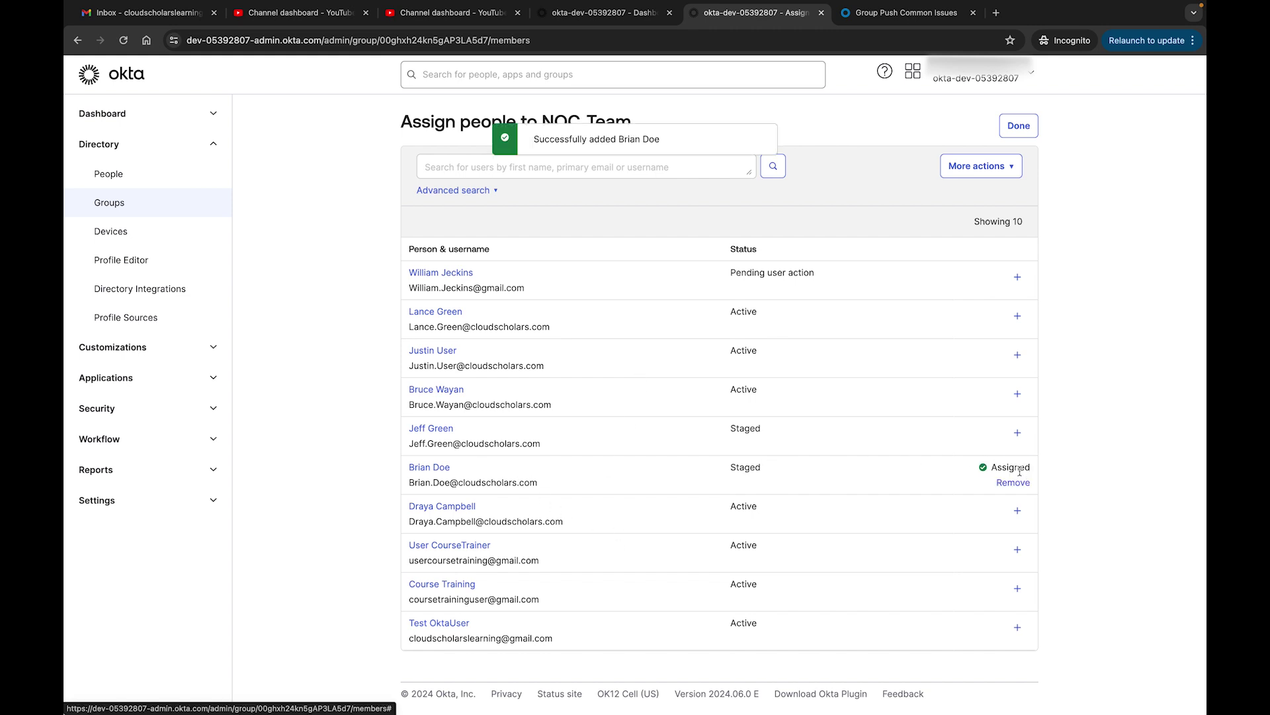
click(1019, 357)
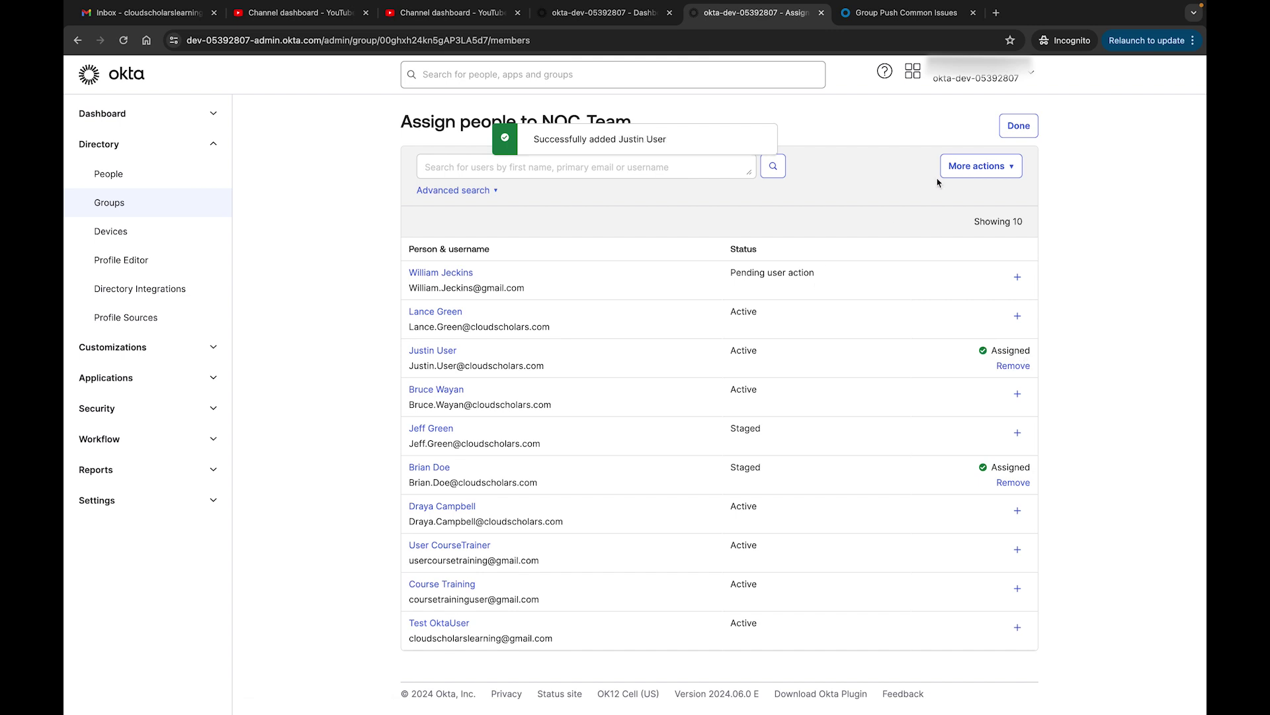
click(1018, 127)
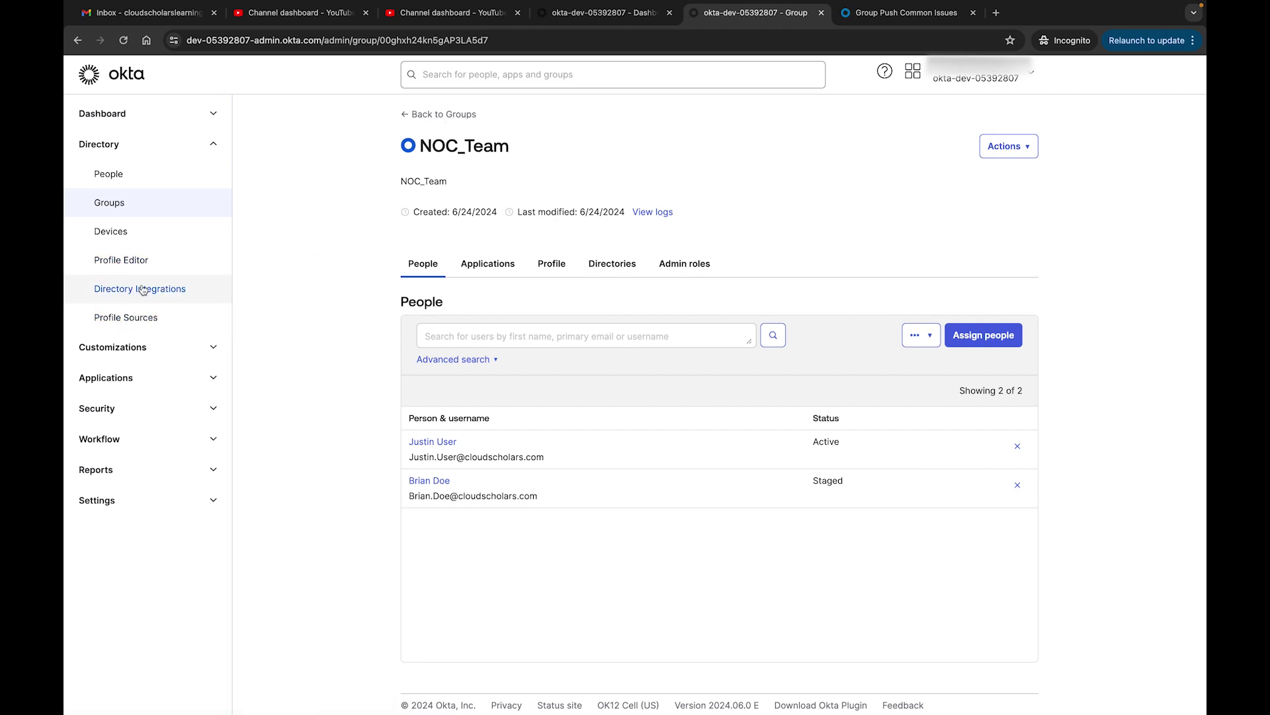
Start a group push on the cloudscholars.com integration, finding NOC_Team by name
click(143, 291)
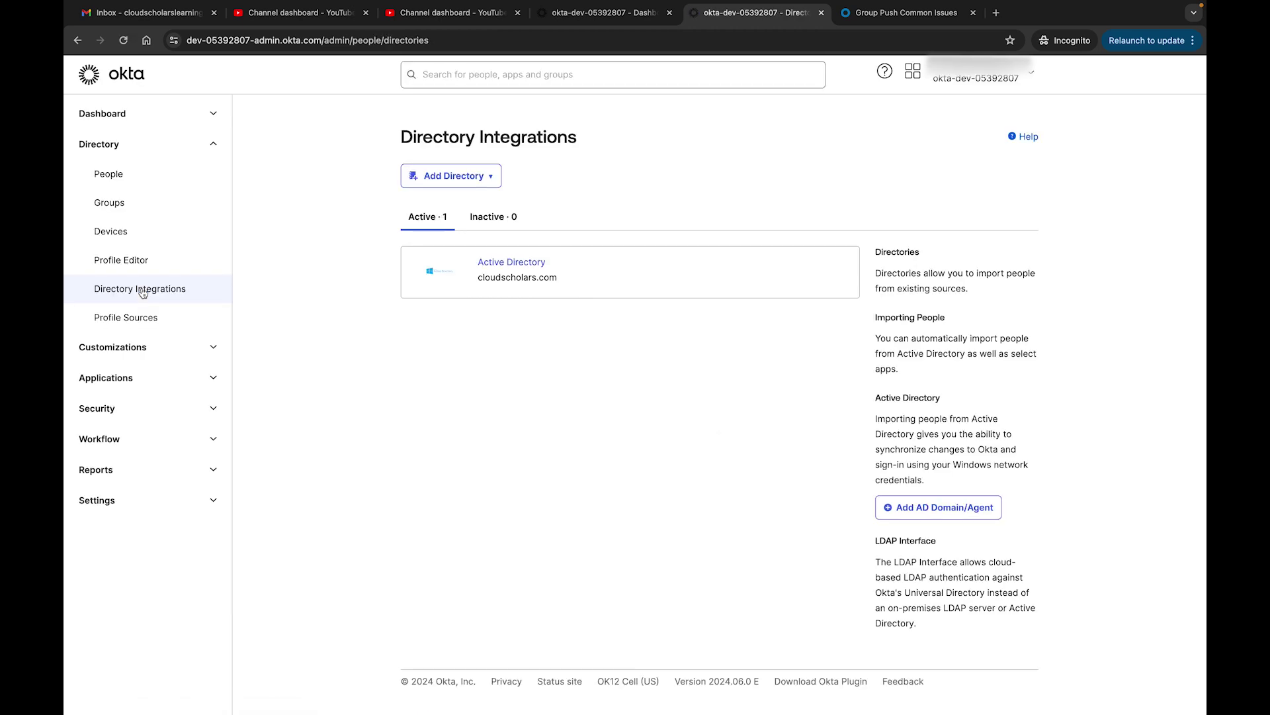
click(501, 263)
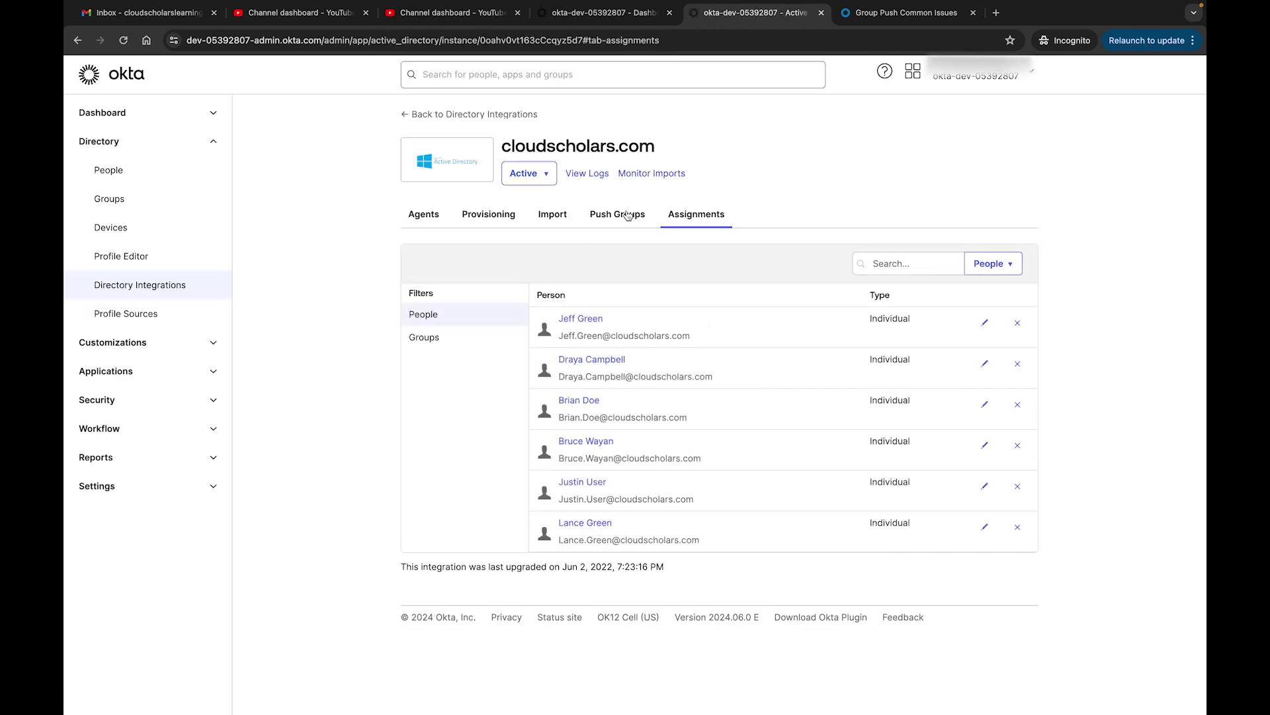
click(625, 214)
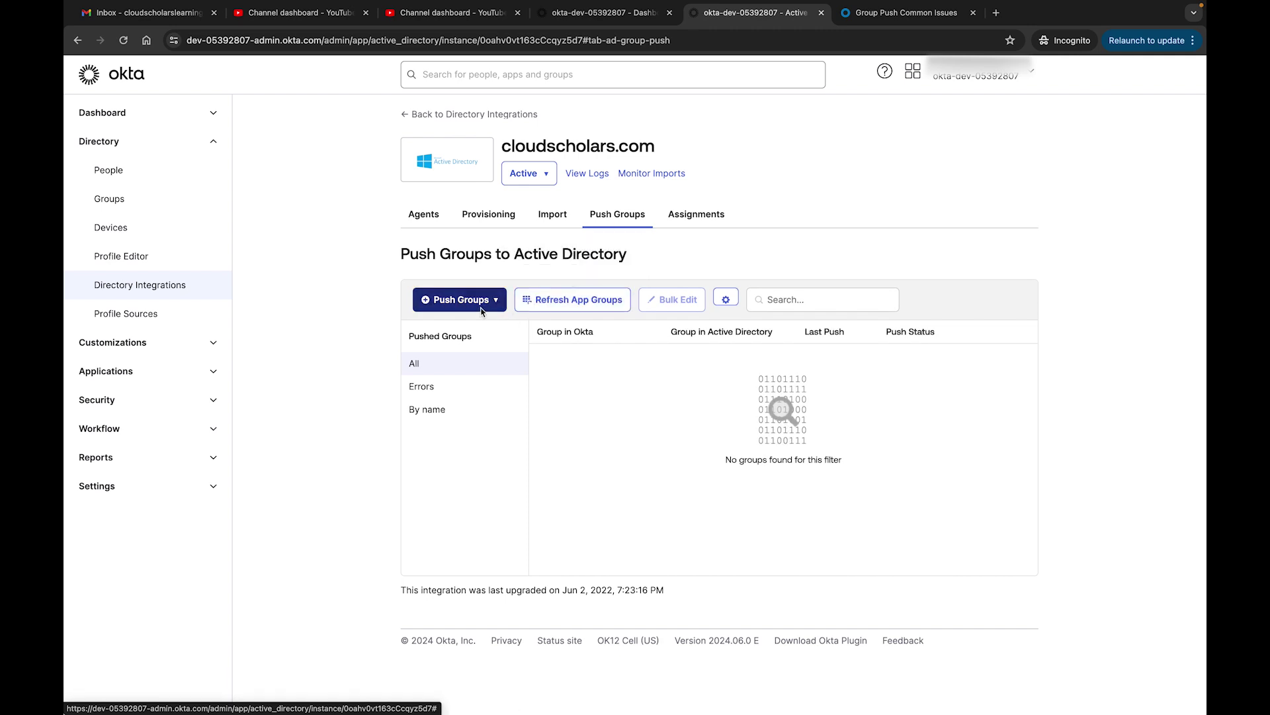
click(491, 309)
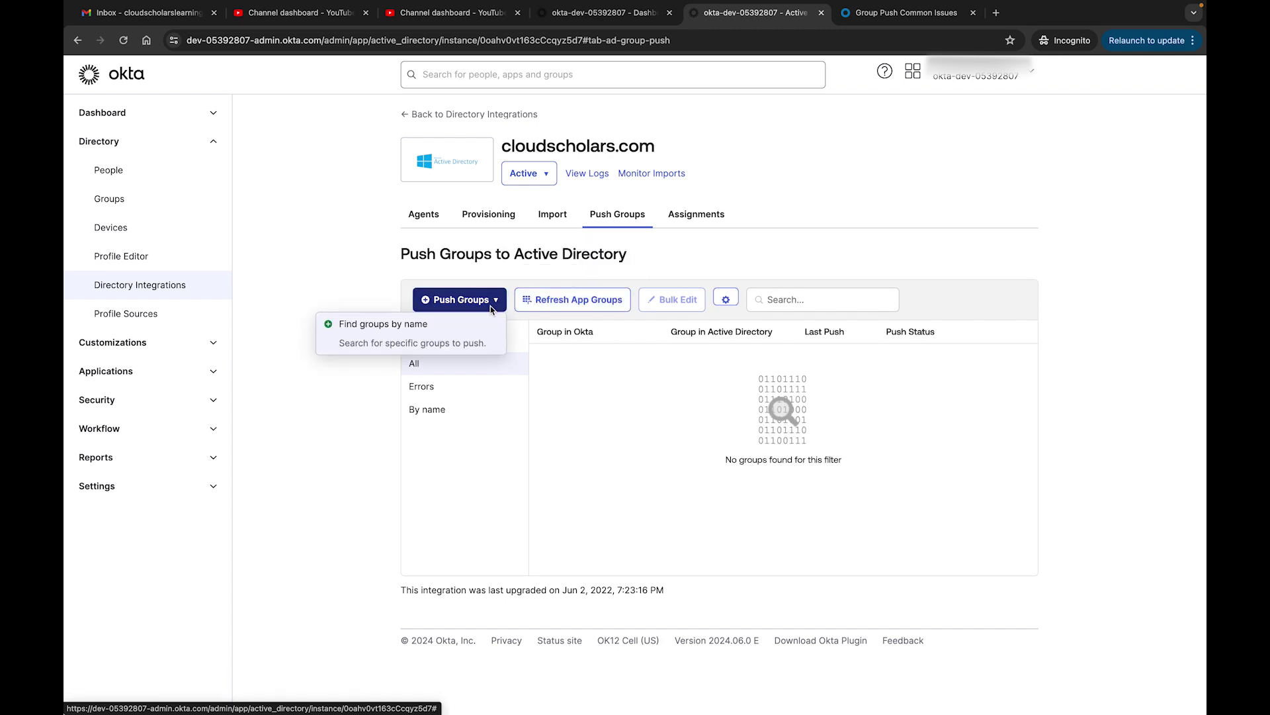
click(438, 323)
text(Noc)
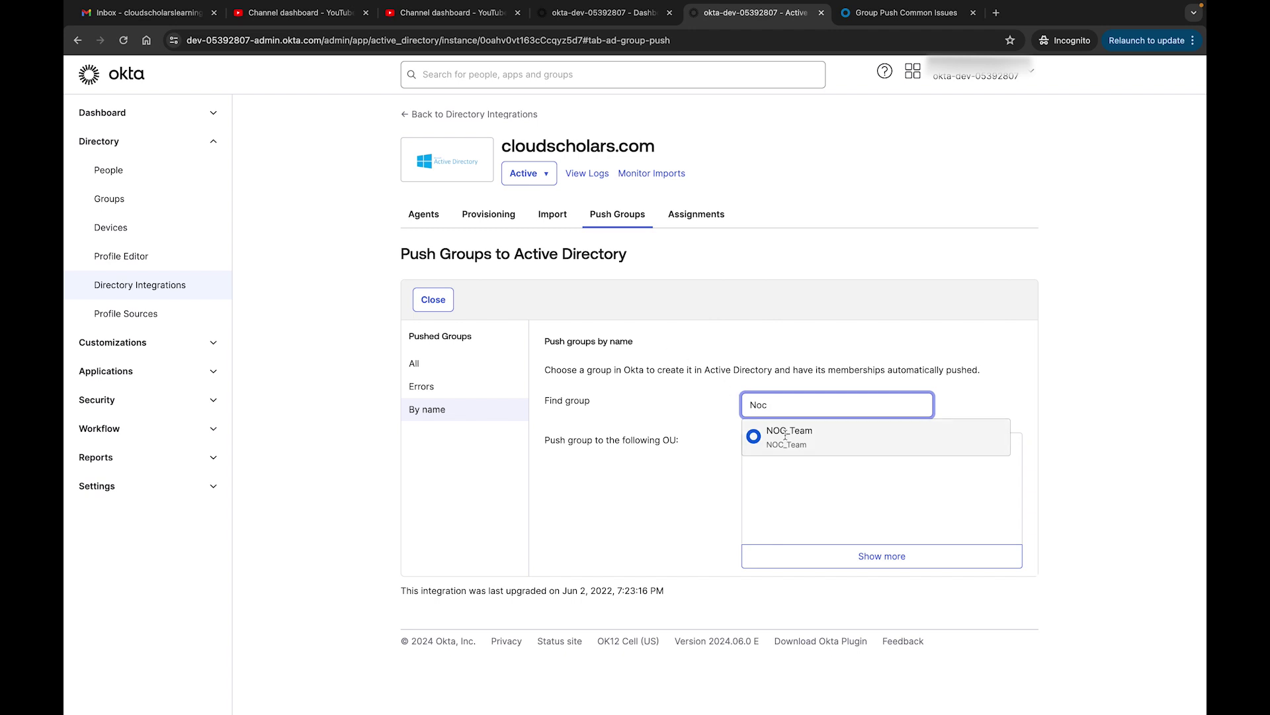
click(788, 437)
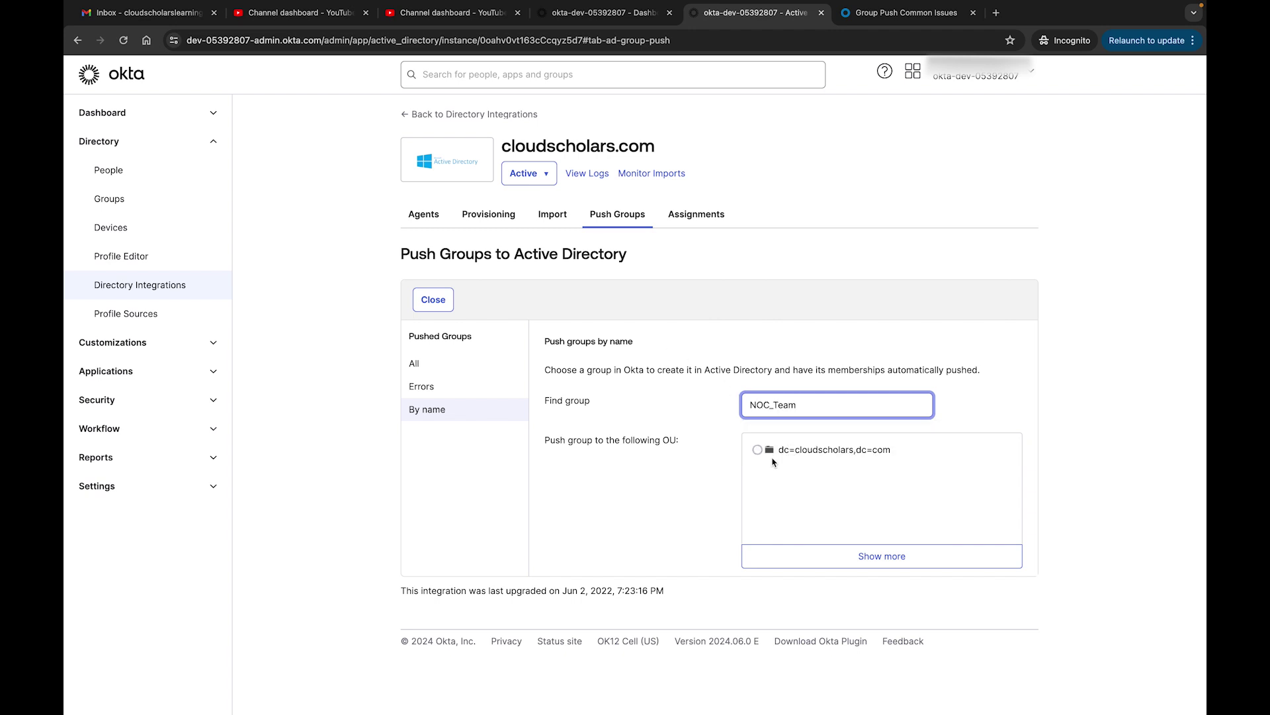
Target the ou=scholars_groups OU and keep Create Group as the push option
click(757, 450)
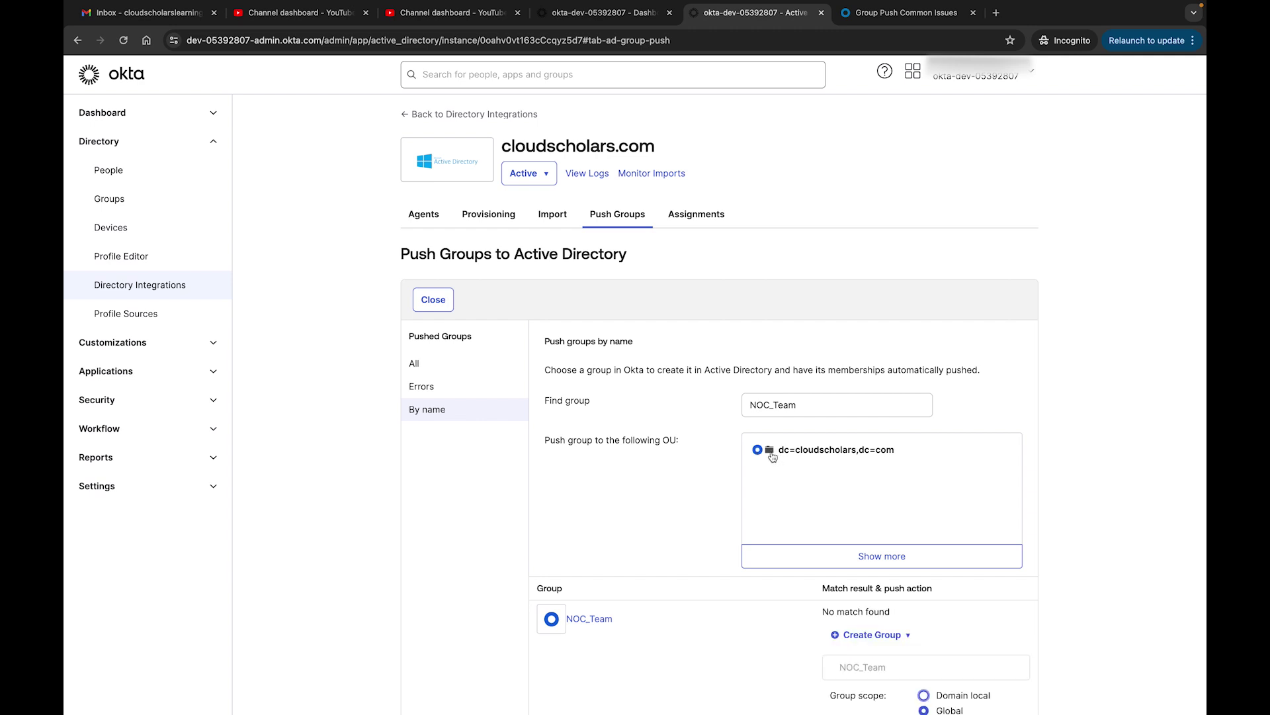
click(770, 452)
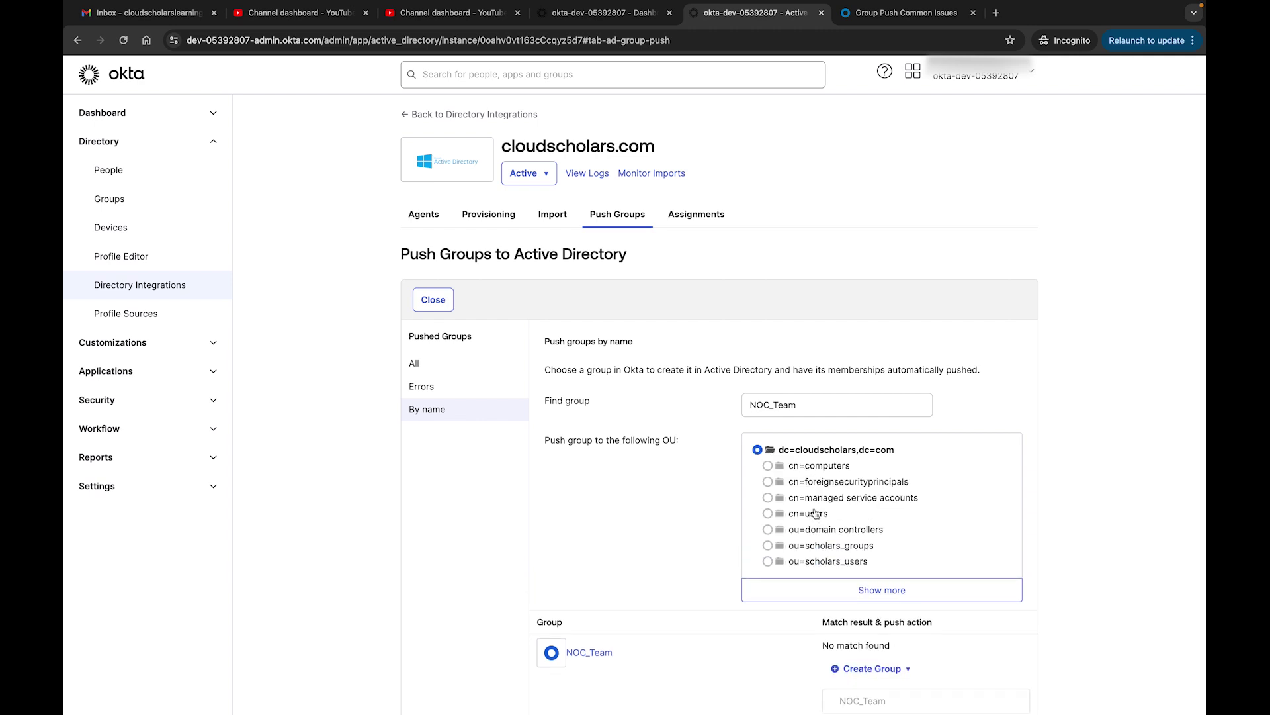
scroll(815, 517, down, 1)
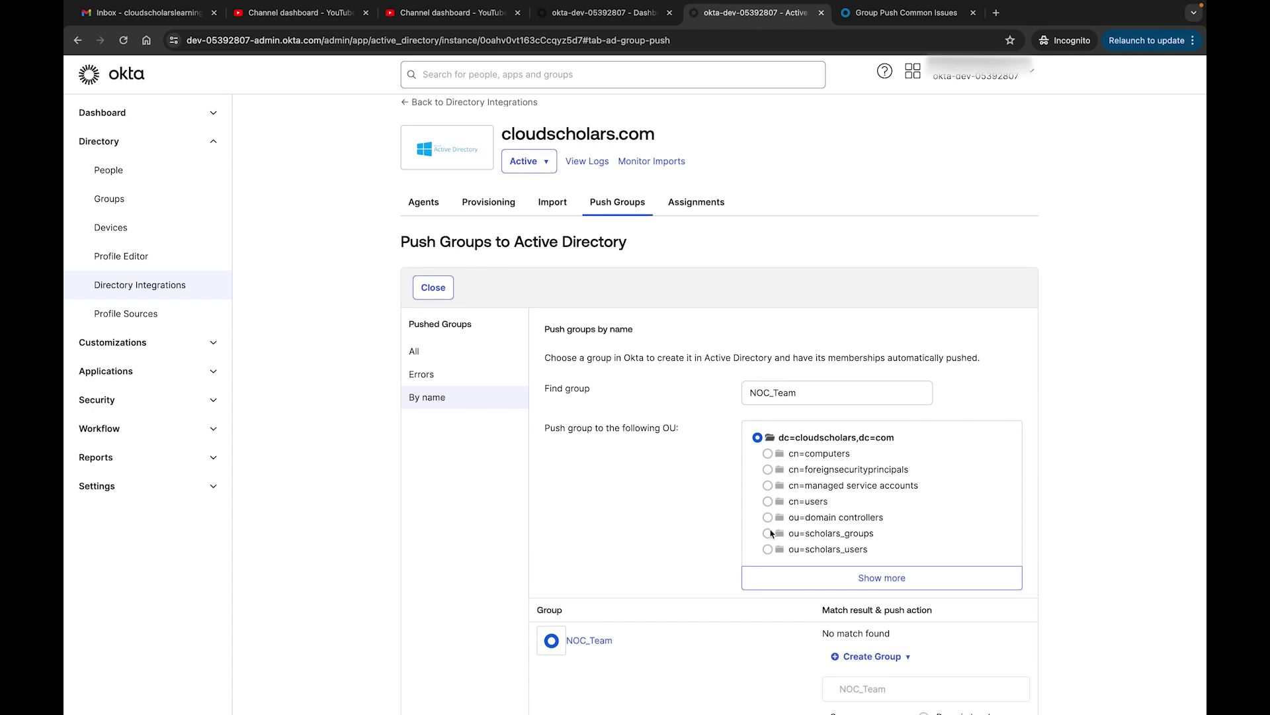
click(768, 534)
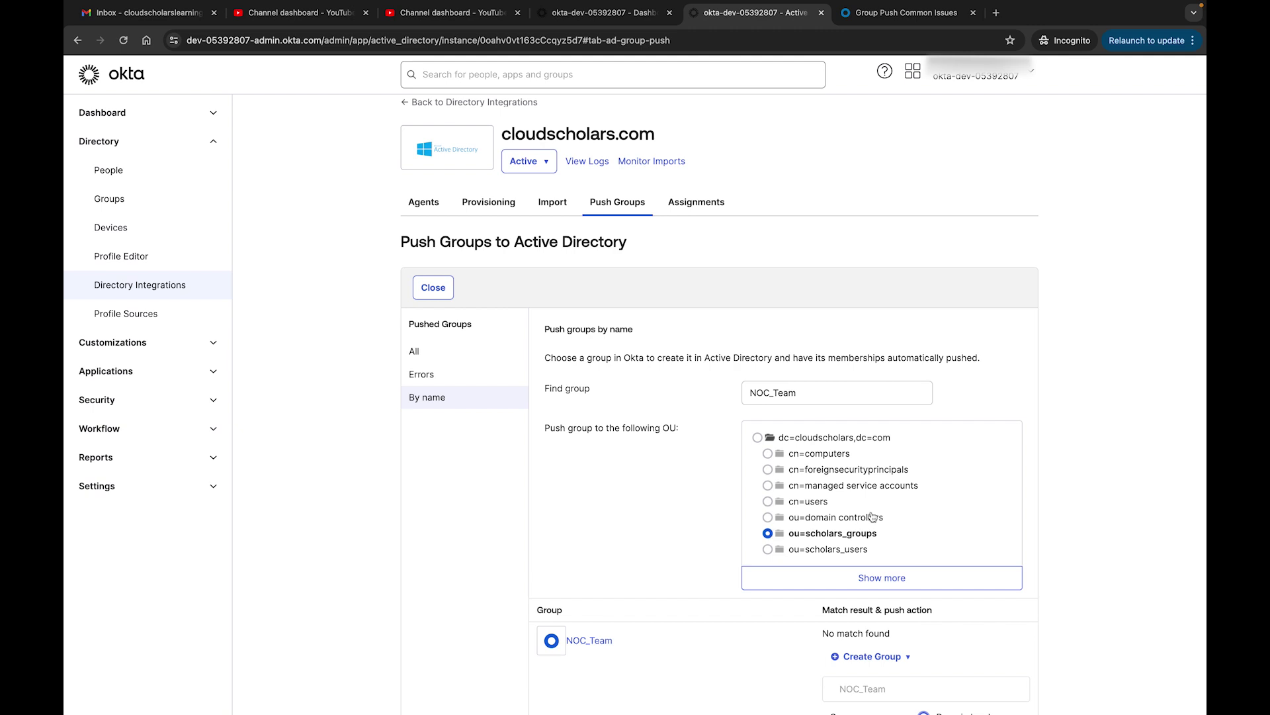
scroll(872, 517, down, 4)
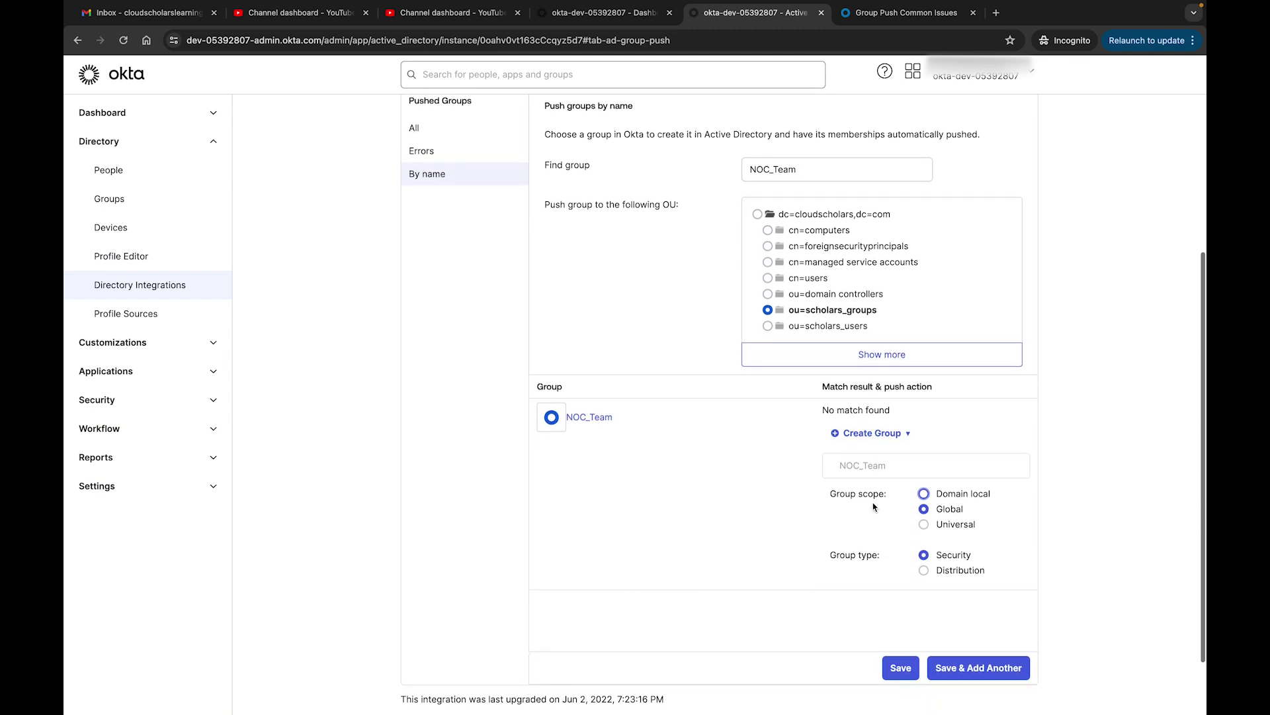
scroll(873, 507, down, 1)
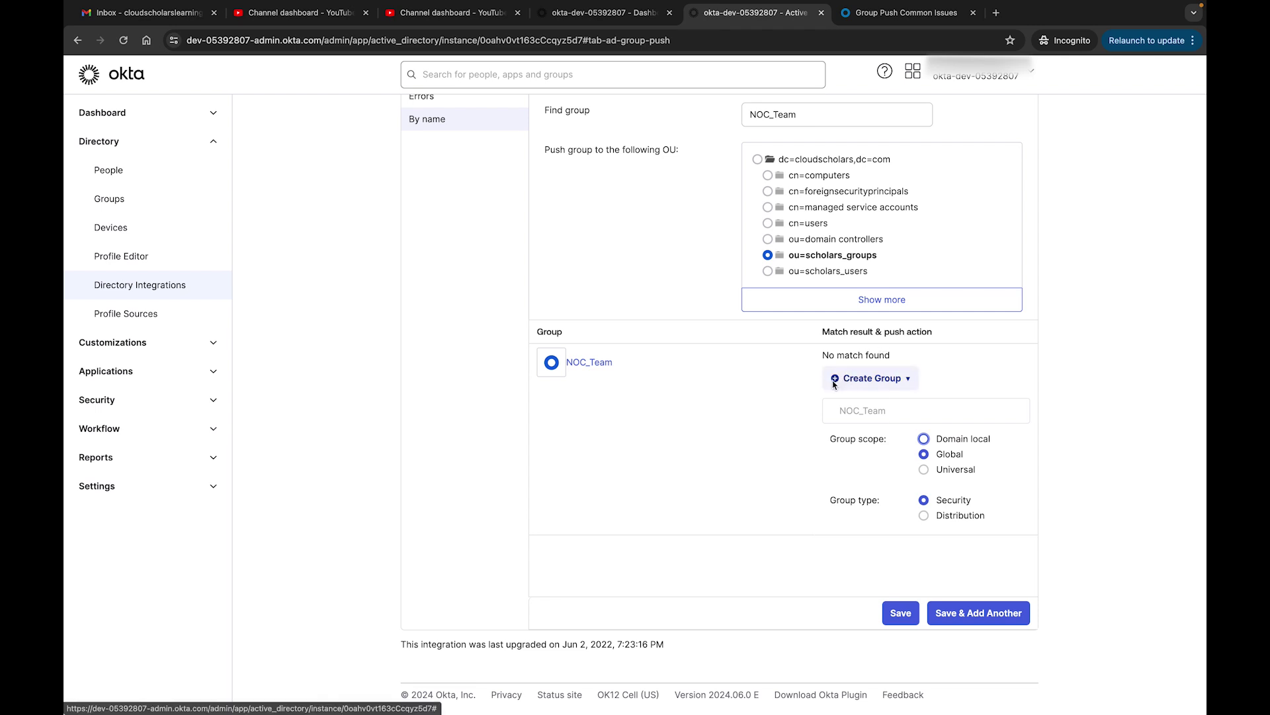
click(871, 356)
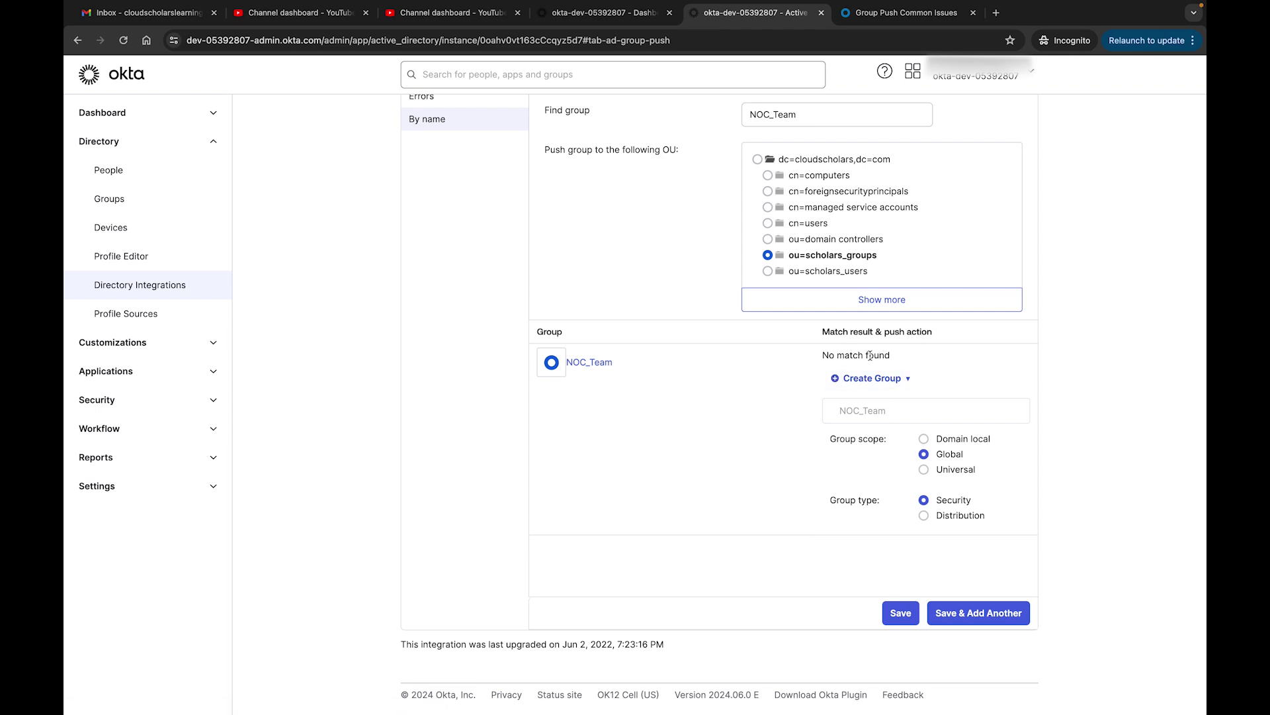
click(907, 381)
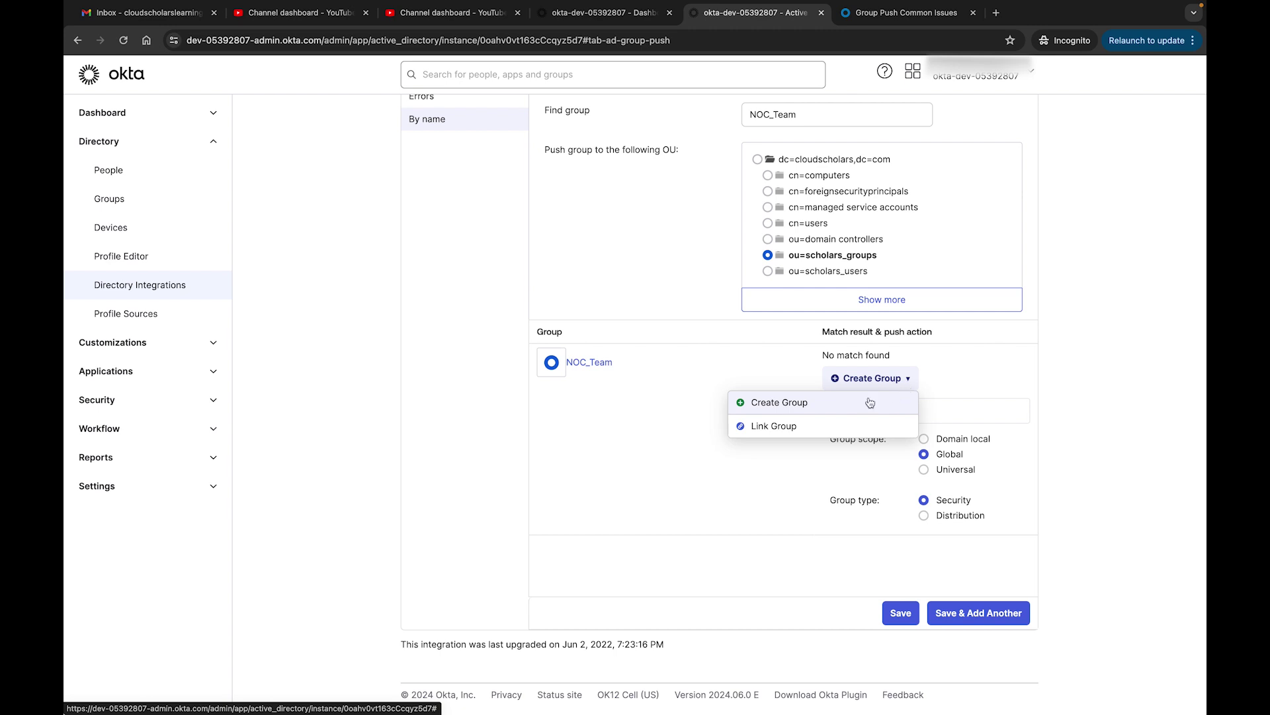
click(1030, 445)
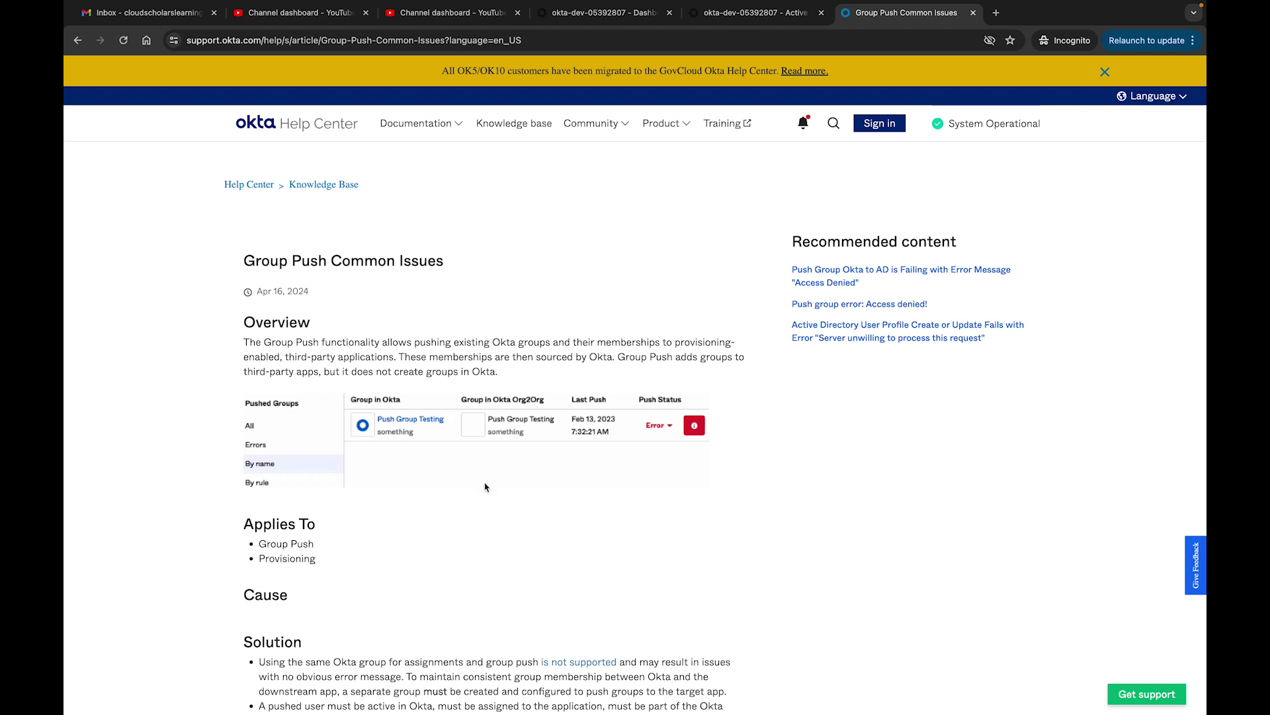
Highlight the Solution note requiring Active Directory group-creation permissions, then return to AD Users and Computers
scroll(485, 487, up, 5)
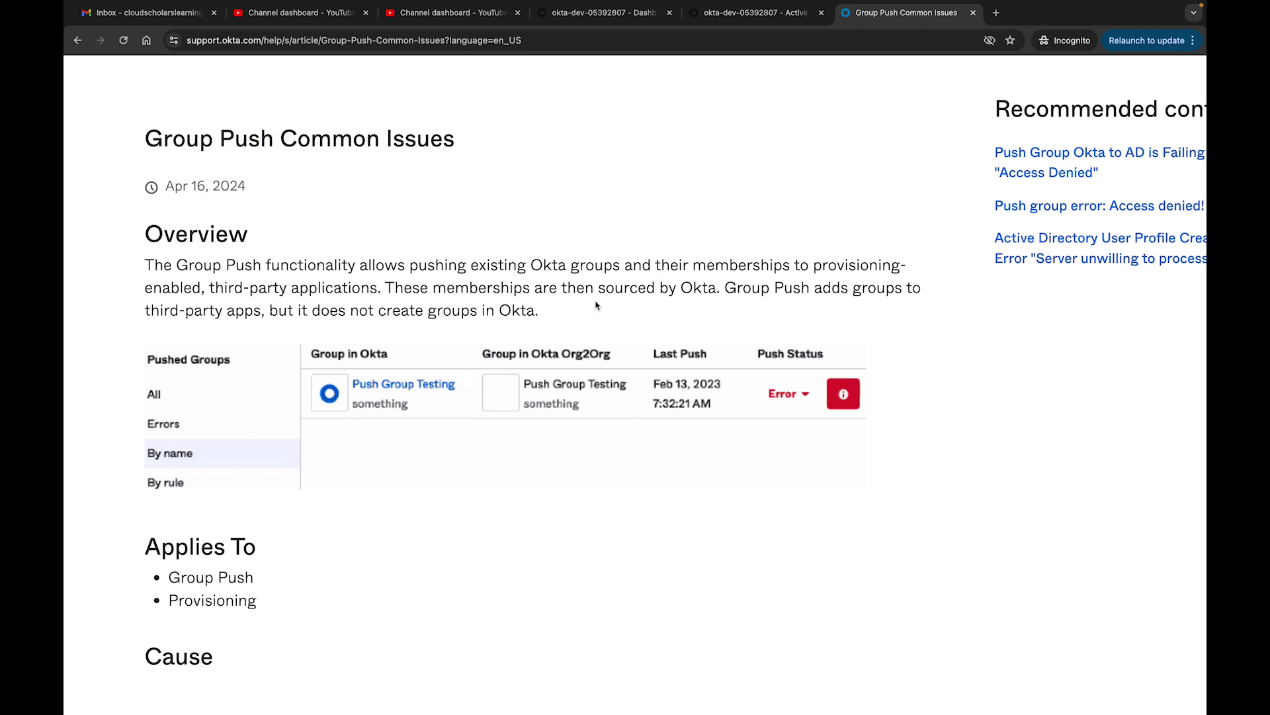
scroll(596, 305, down, 1)
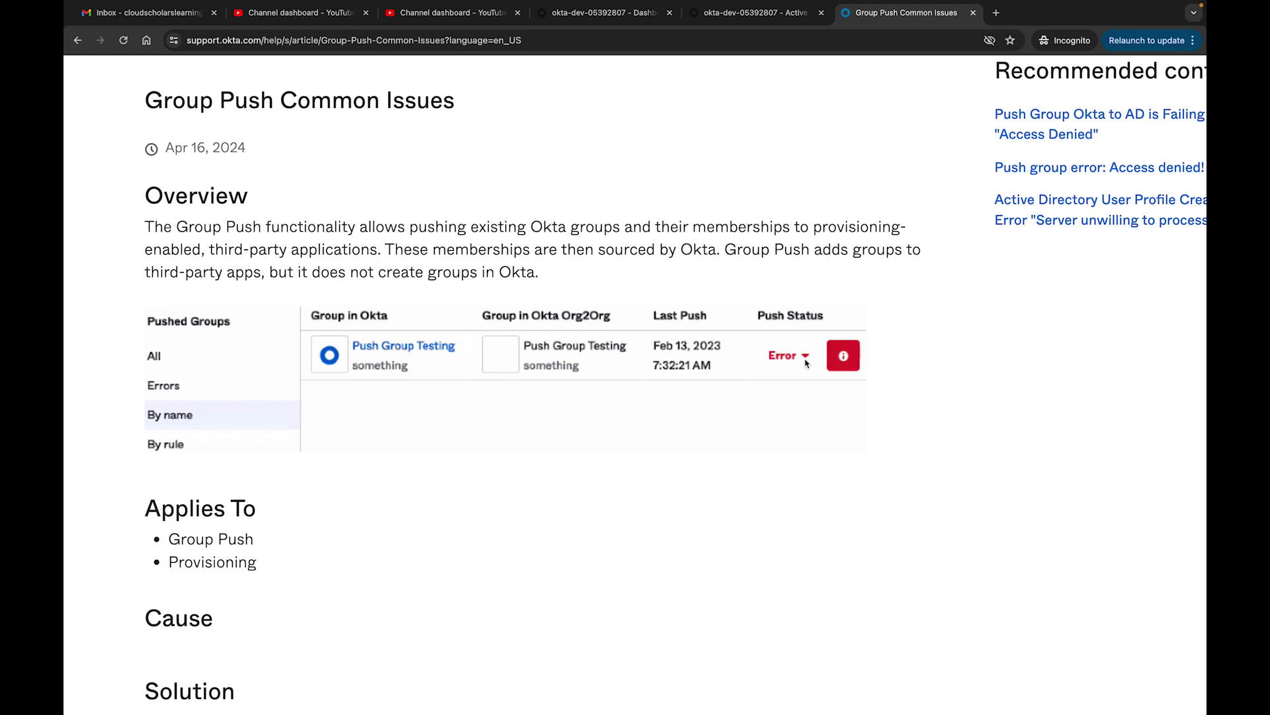
scroll(716, 455, down, 5)
scroll(717, 455, down, 3)
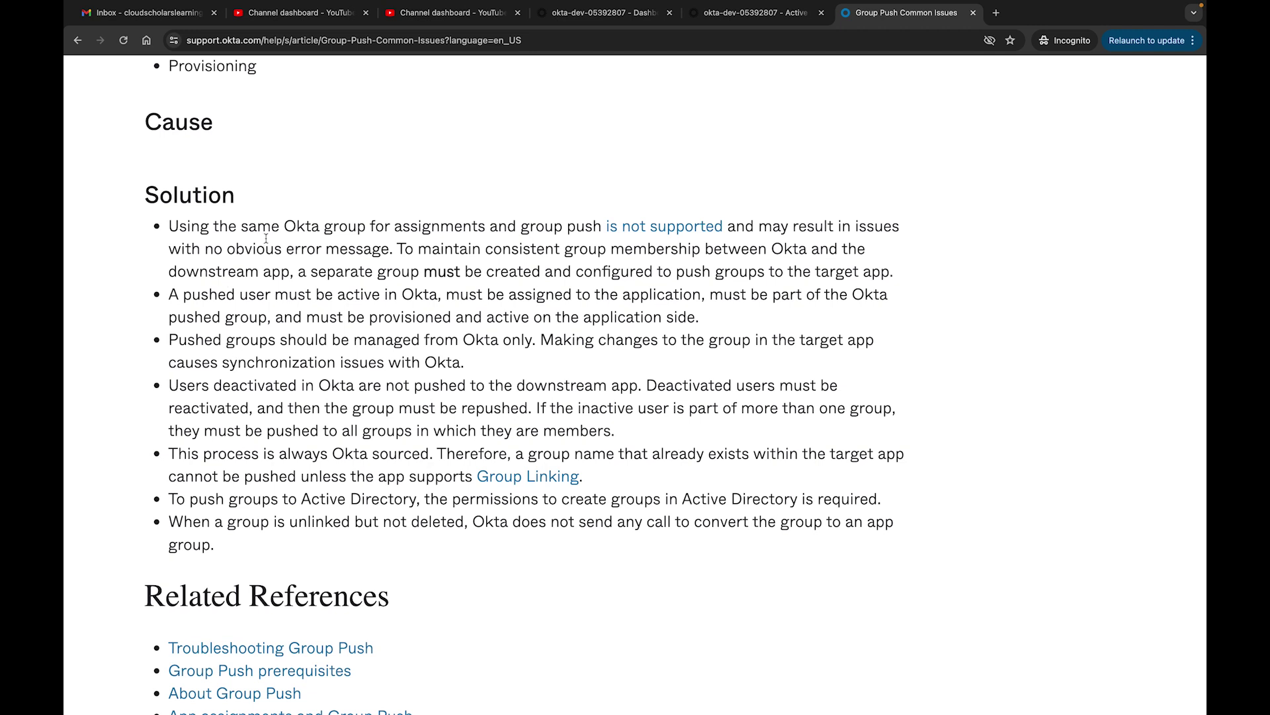
triple_click(236, 501)
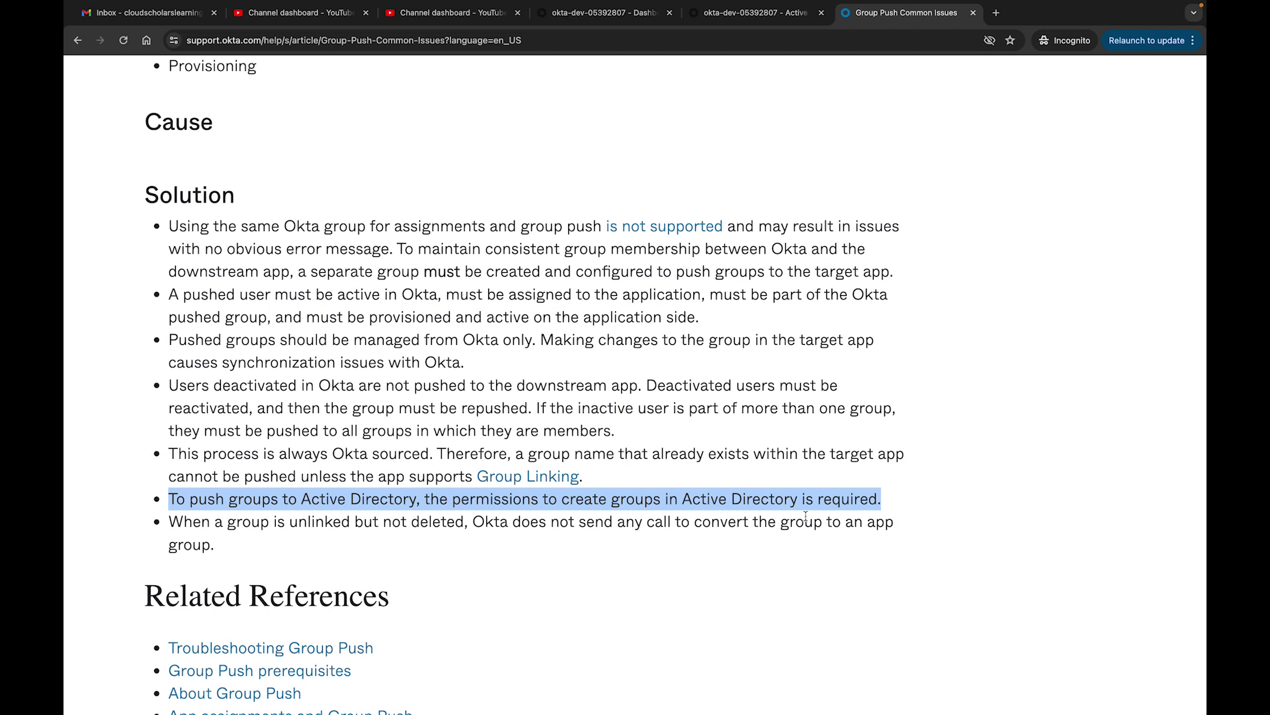
key(super+Tab)
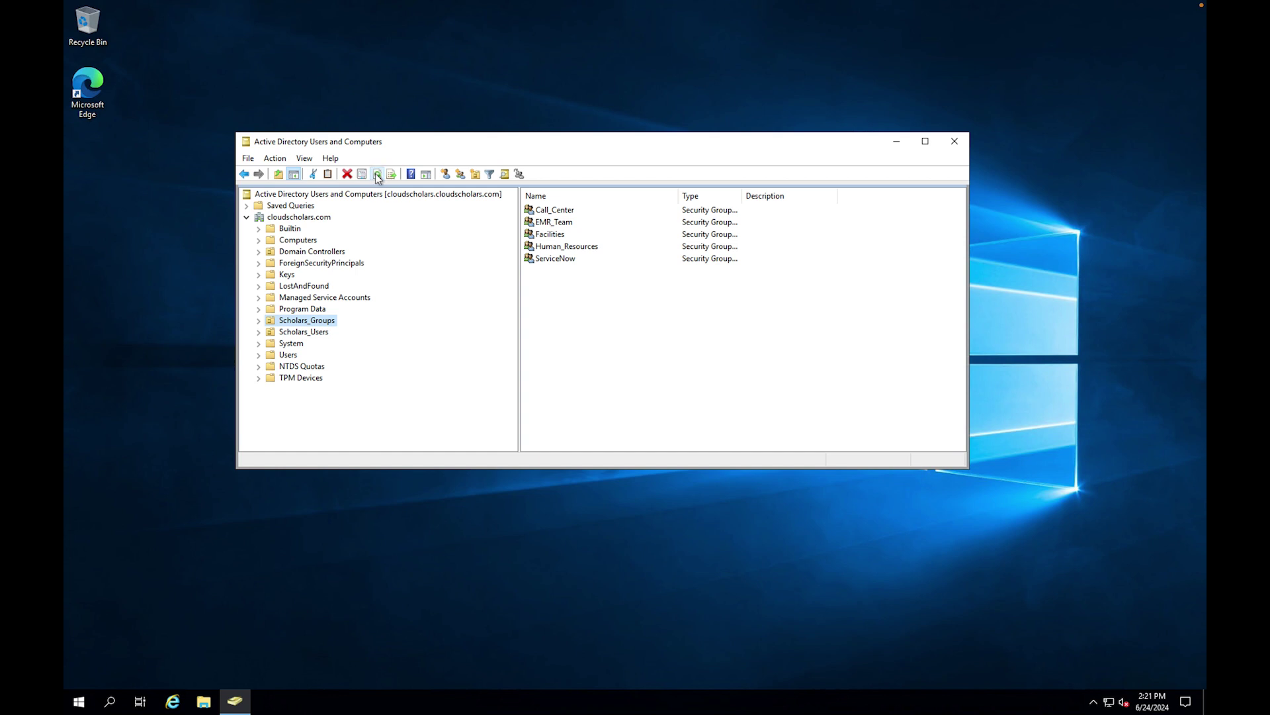
Confirm in OktaService's Member Of tab that it belongs to Domain Admins and Domain Users
click(630, 321)
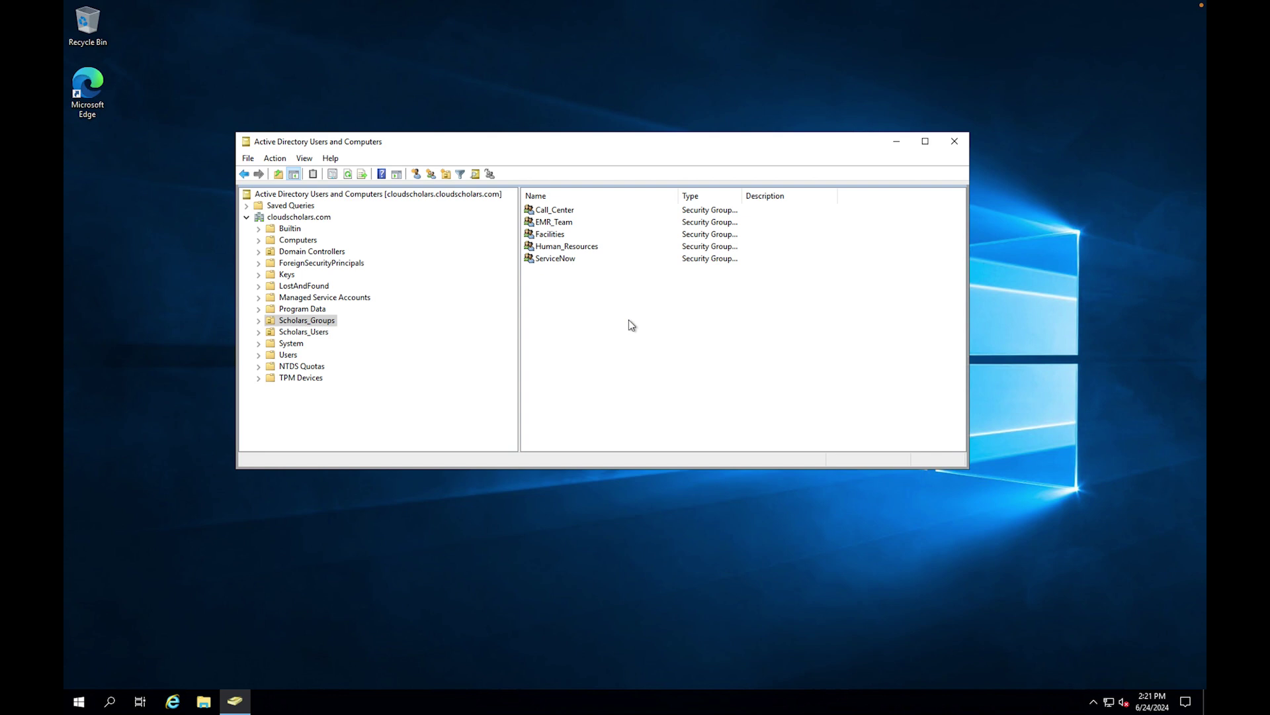
click(292, 356)
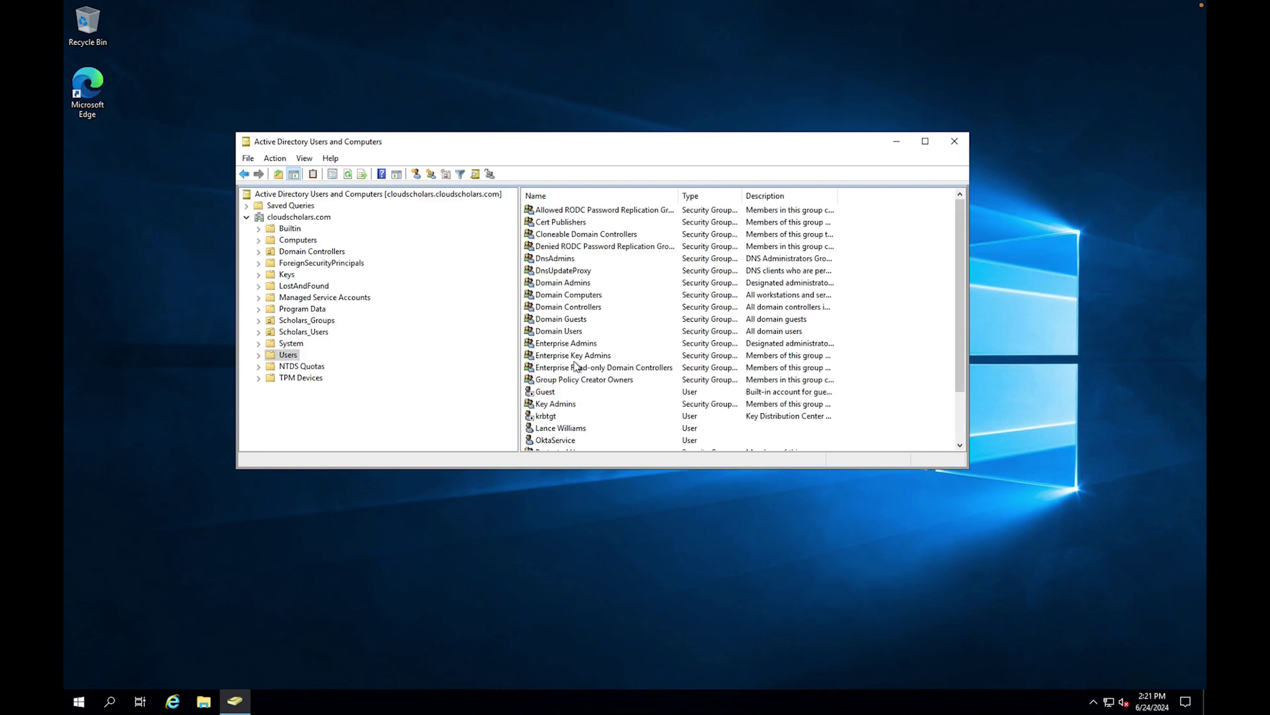
scroll(575, 365, down, 1)
click(560, 405)
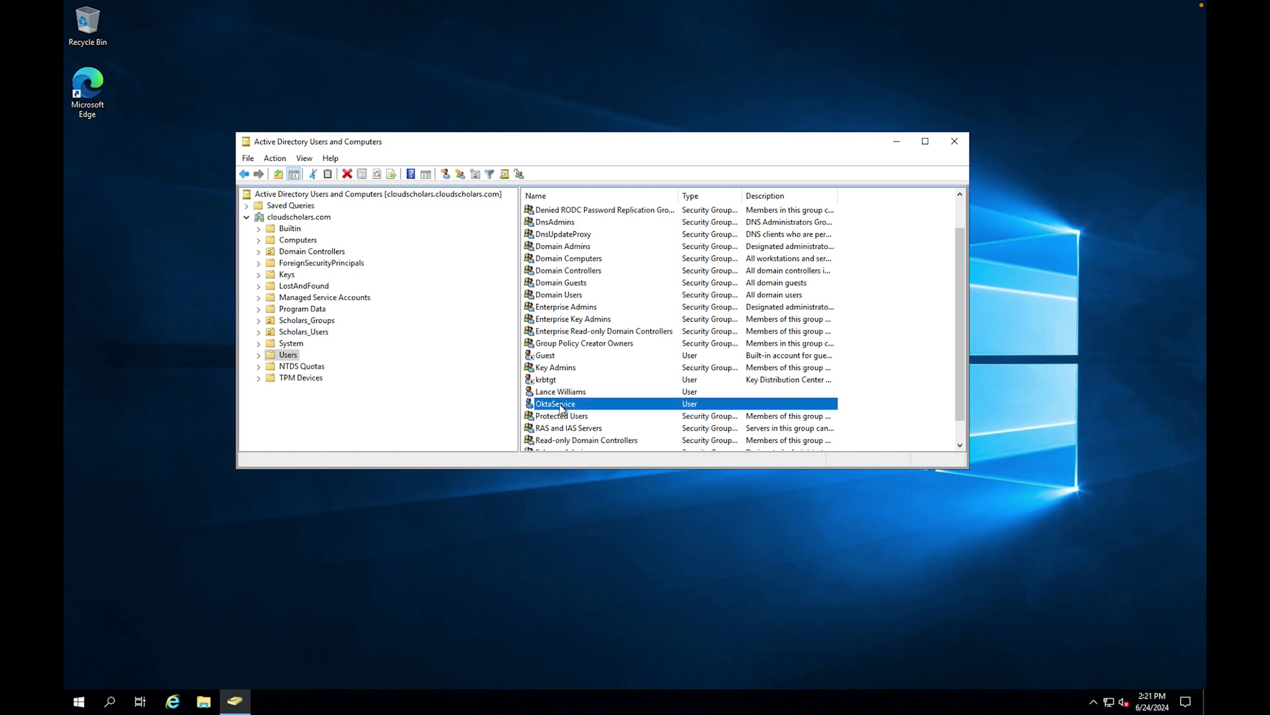
right_click(561, 406)
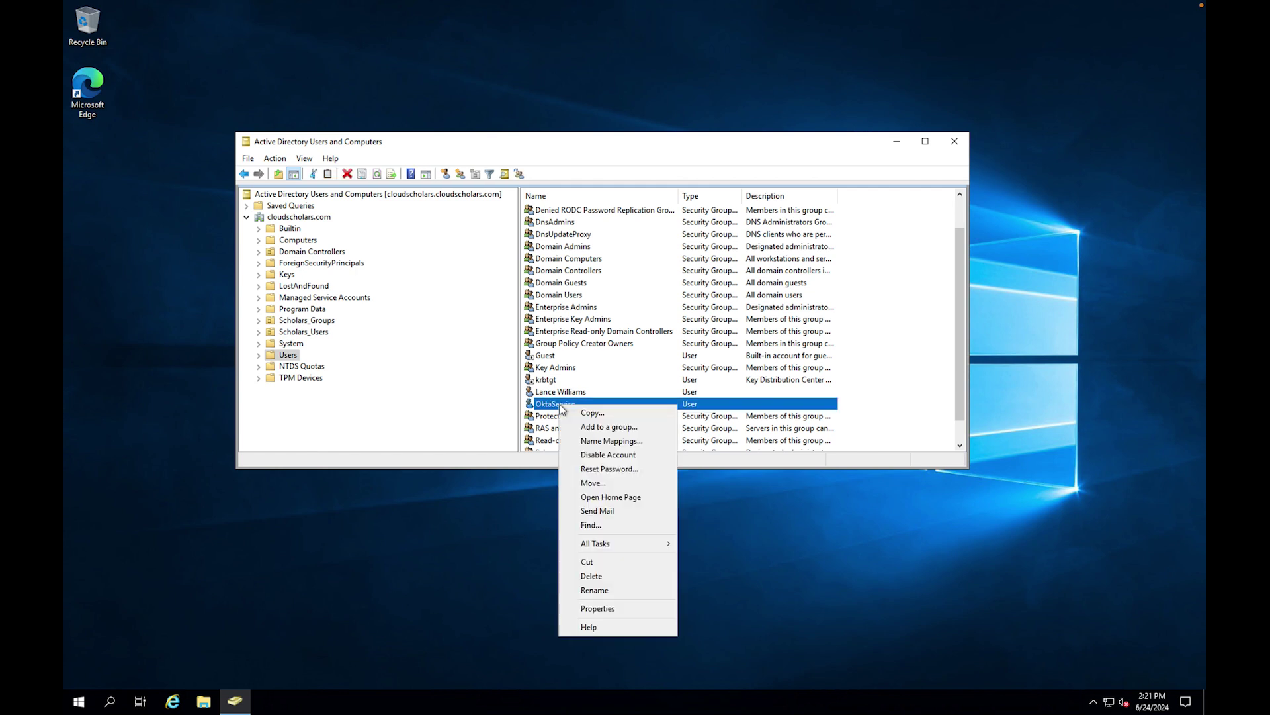
click(597, 609)
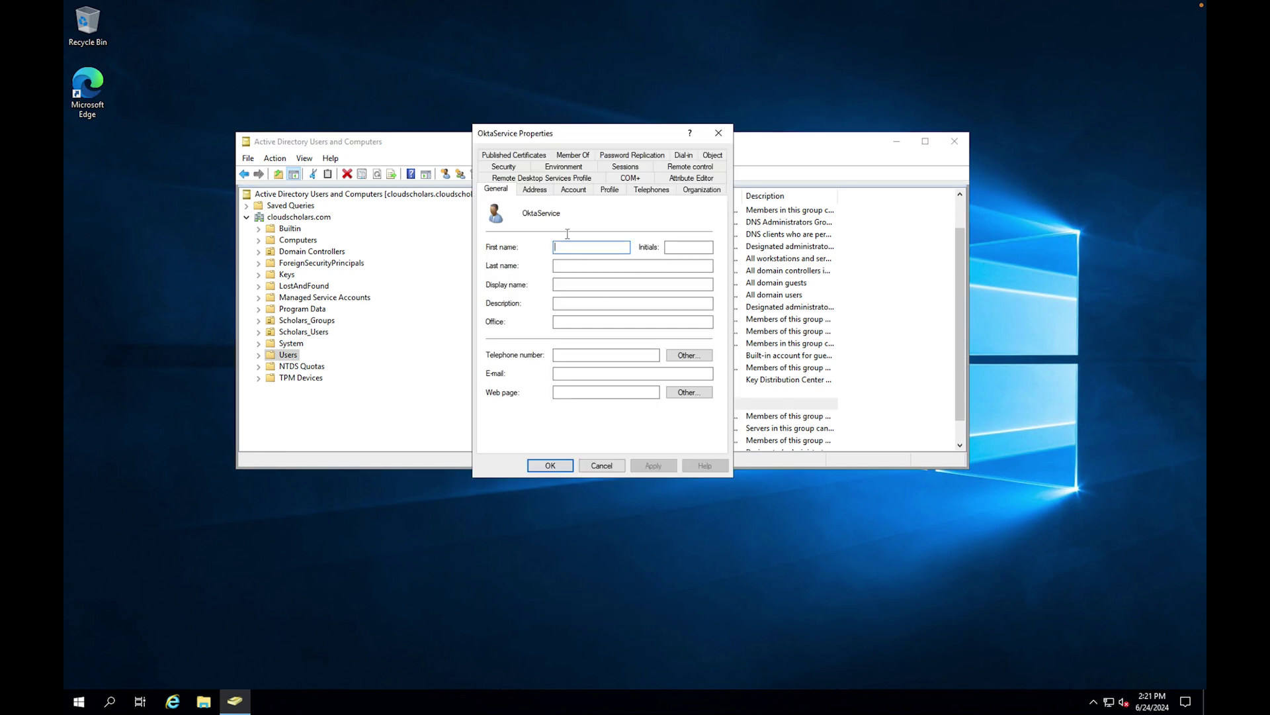
click(573, 156)
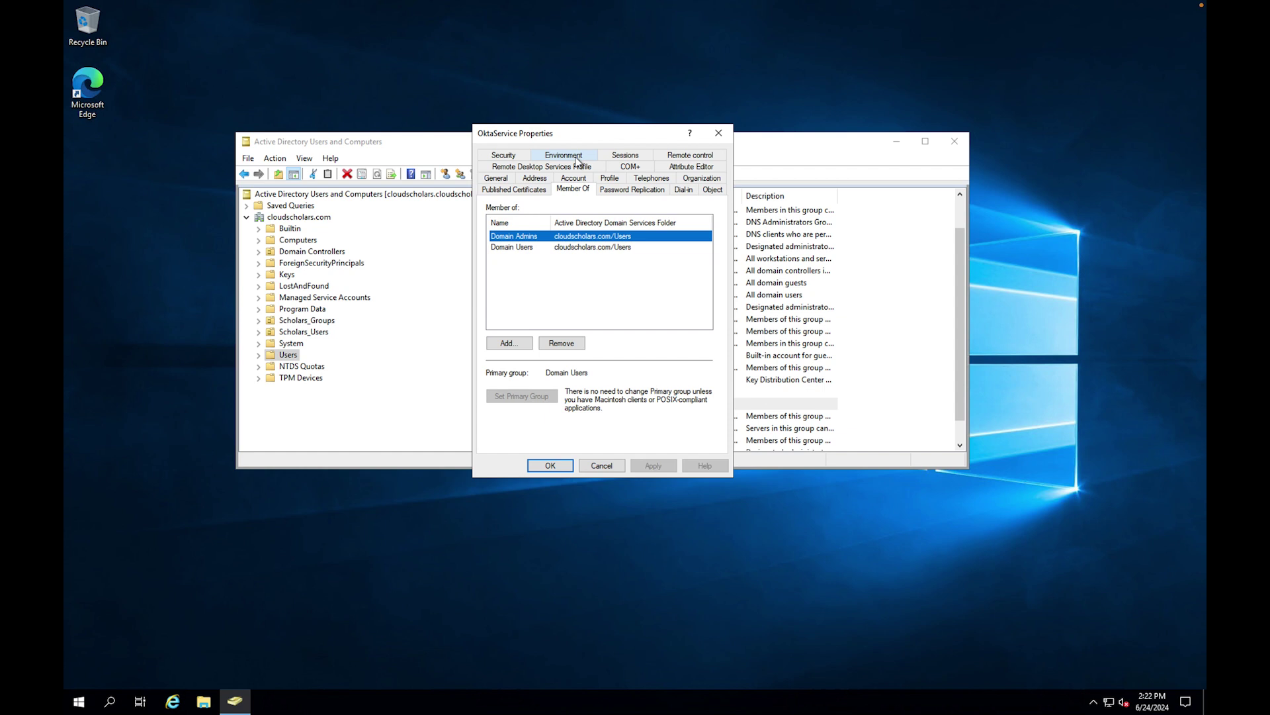
click(723, 134)
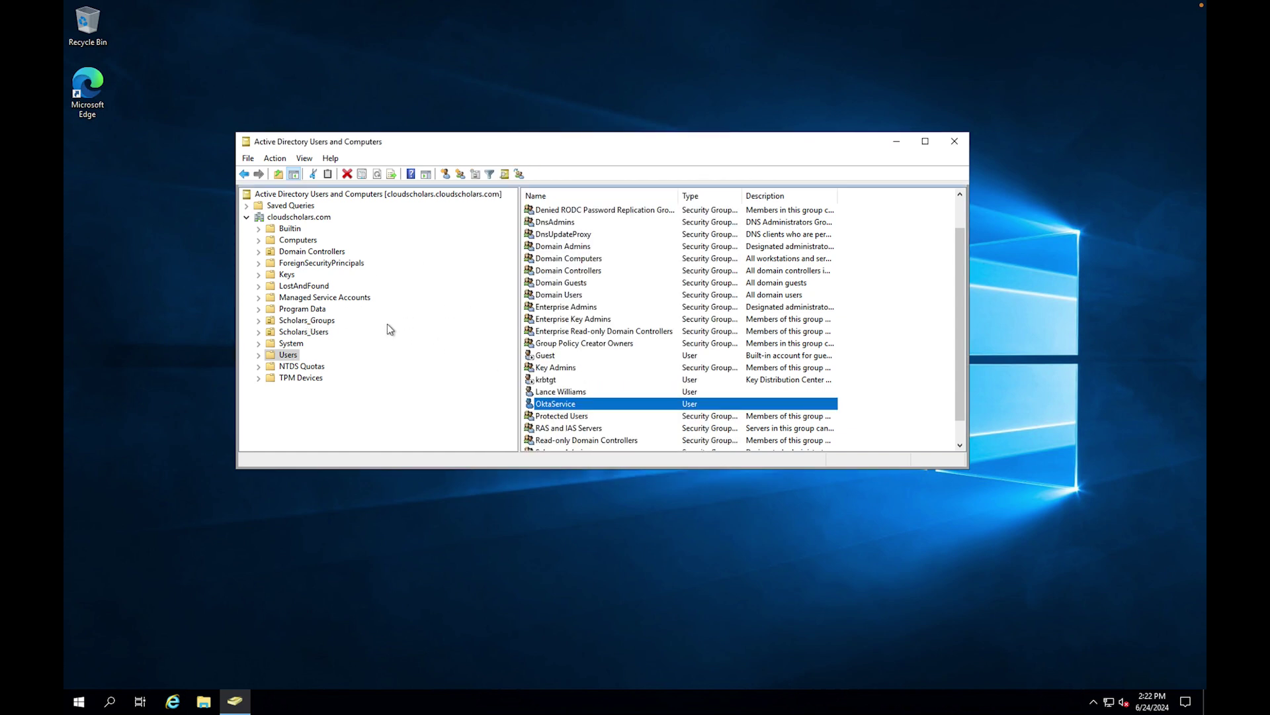
right_click(299, 322)
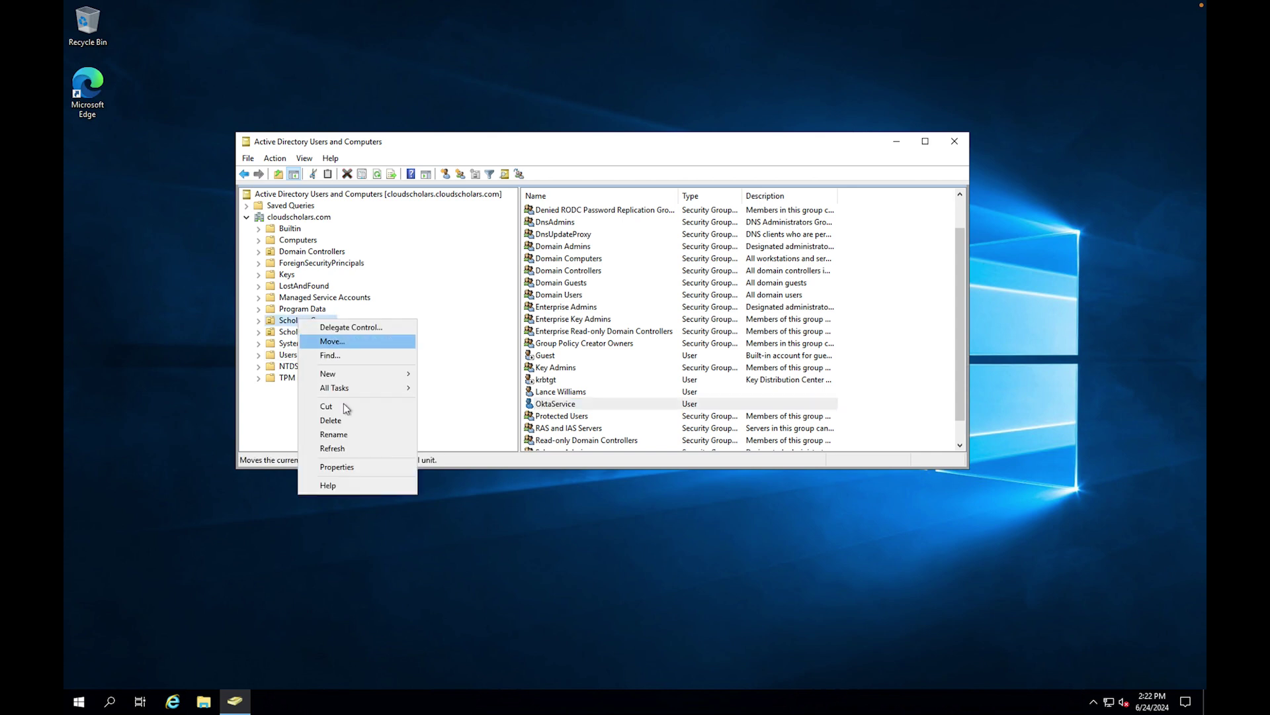
click(351, 466)
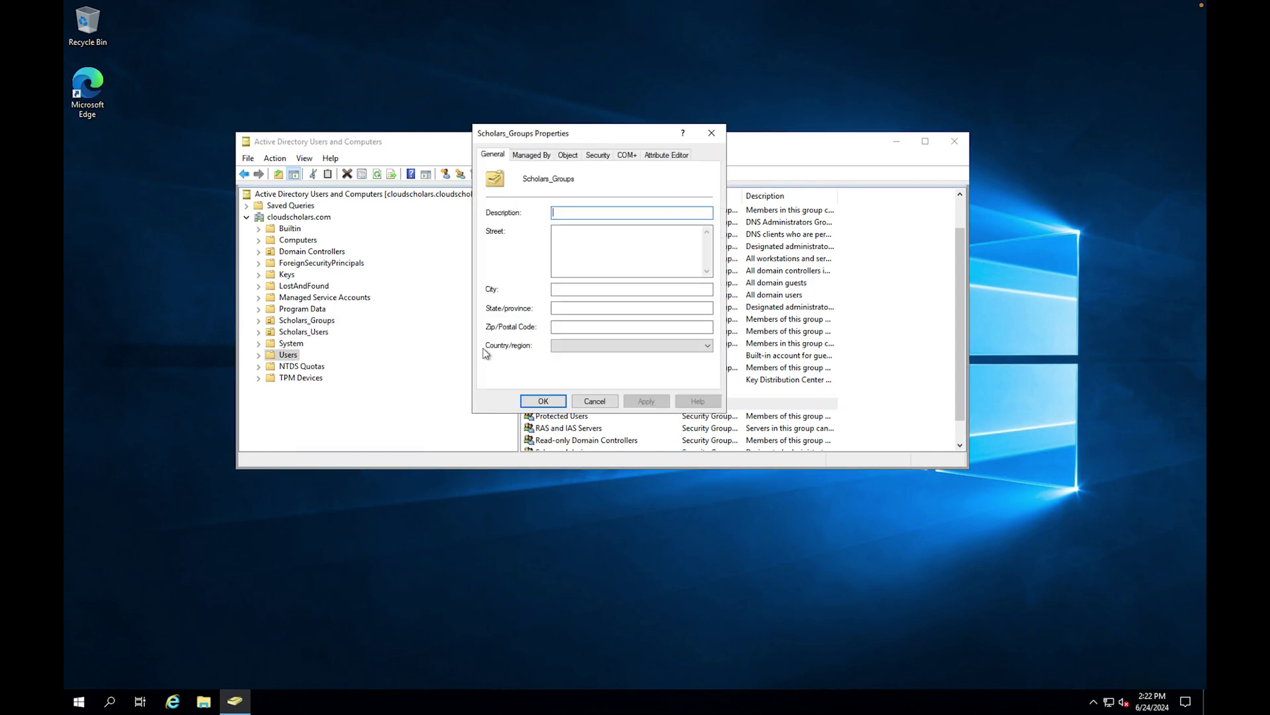
click(599, 156)
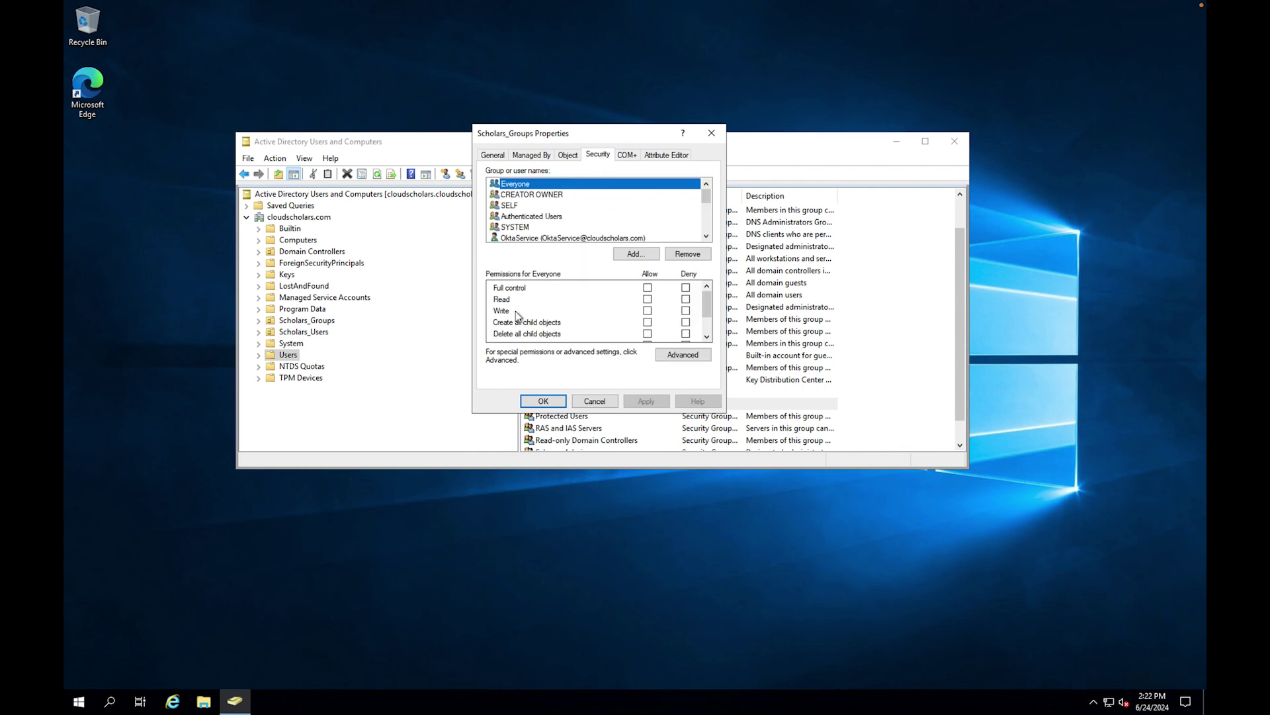
scroll(708, 310, down, 1)
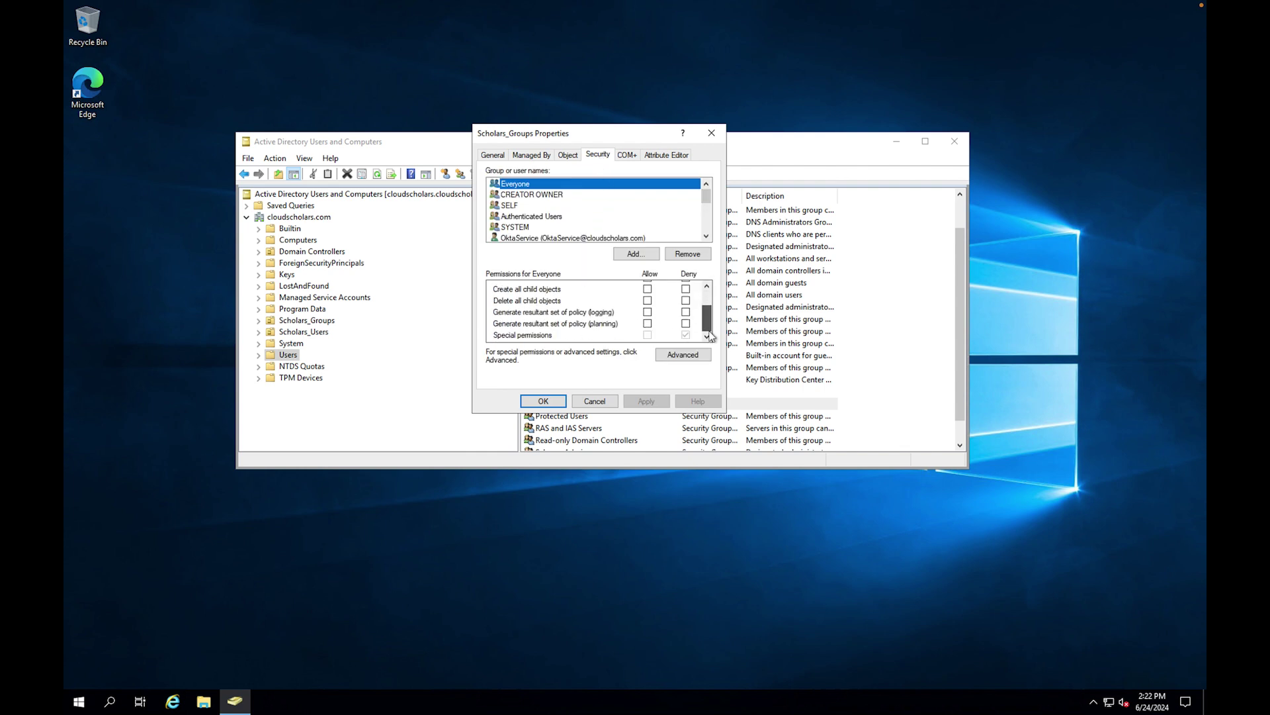
drag(708, 323, 715, 281)
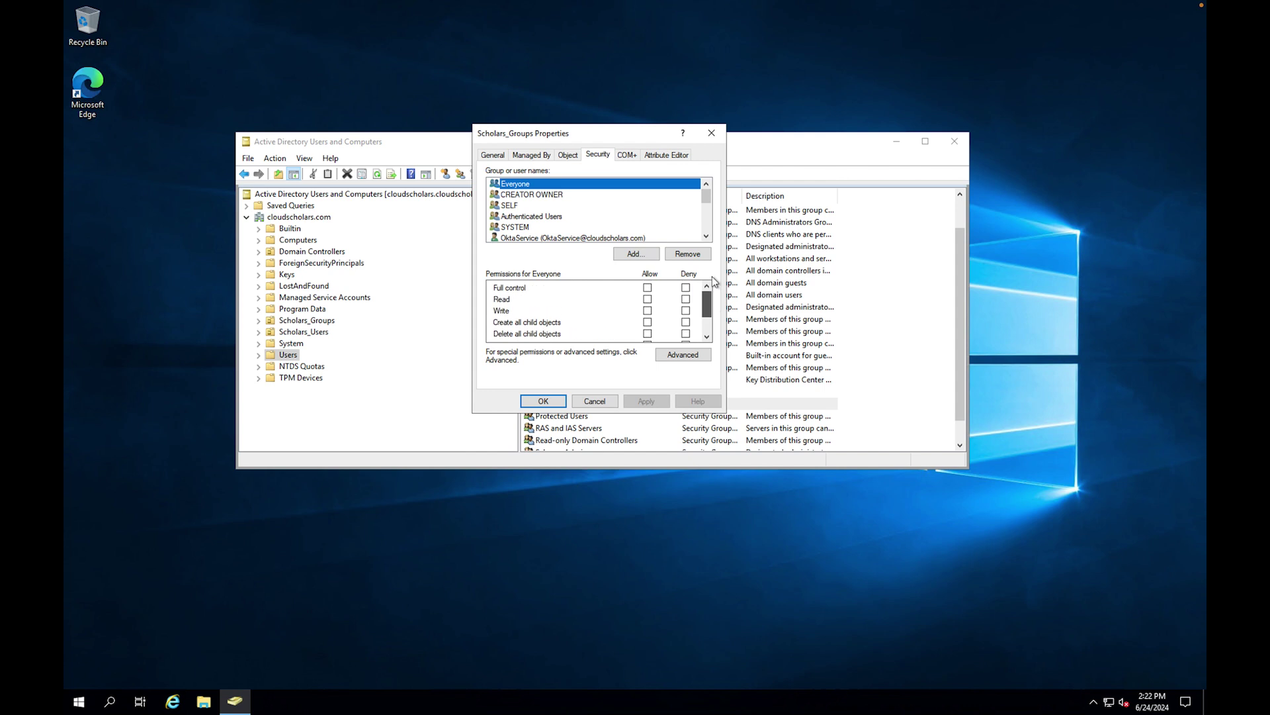
click(558, 401)
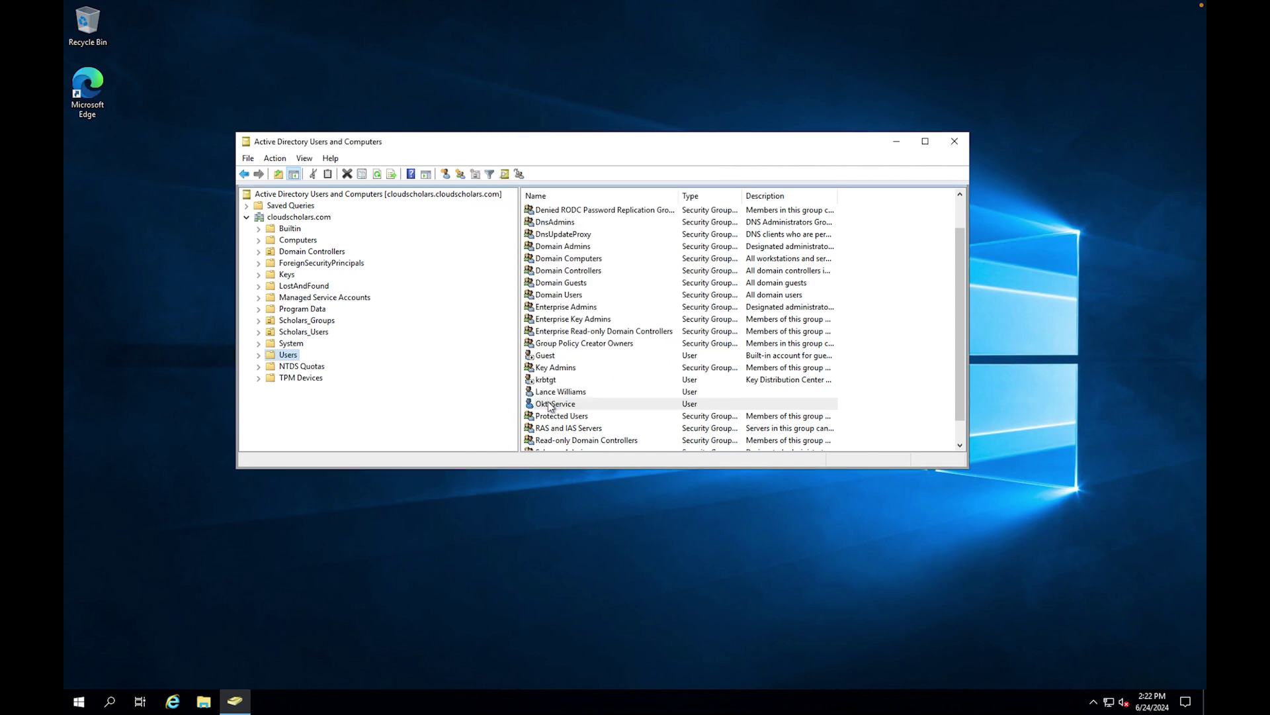
click(451, 509)
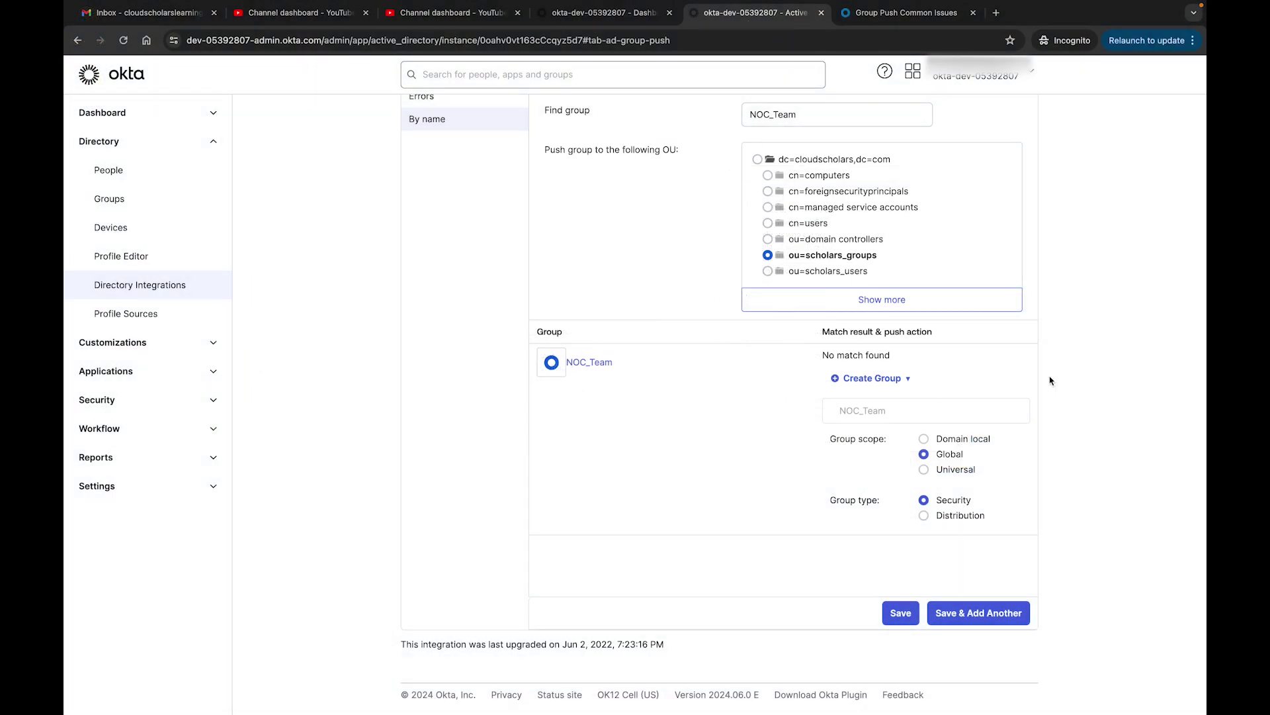
Save the NOC_Team push as a Global Security group, then run Push now
scroll(1051, 380, up, 3)
scroll(1051, 380, down, 1)
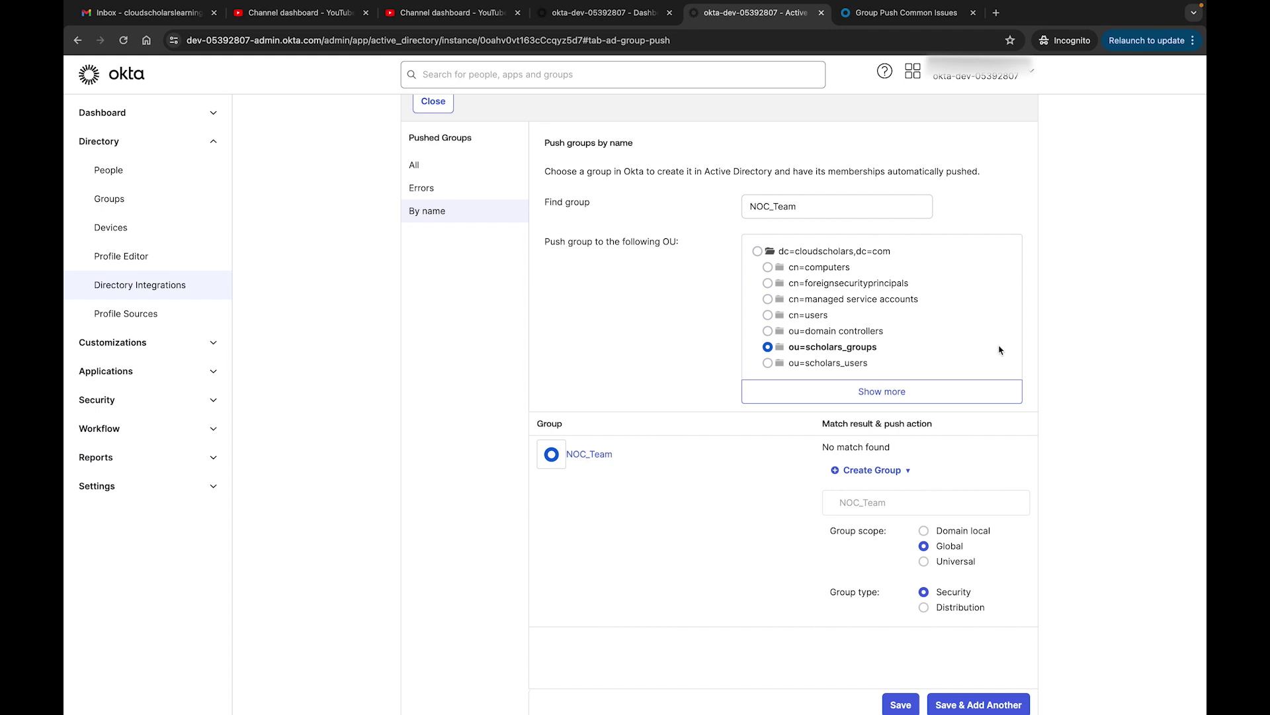
scroll(1070, 428, down, 2)
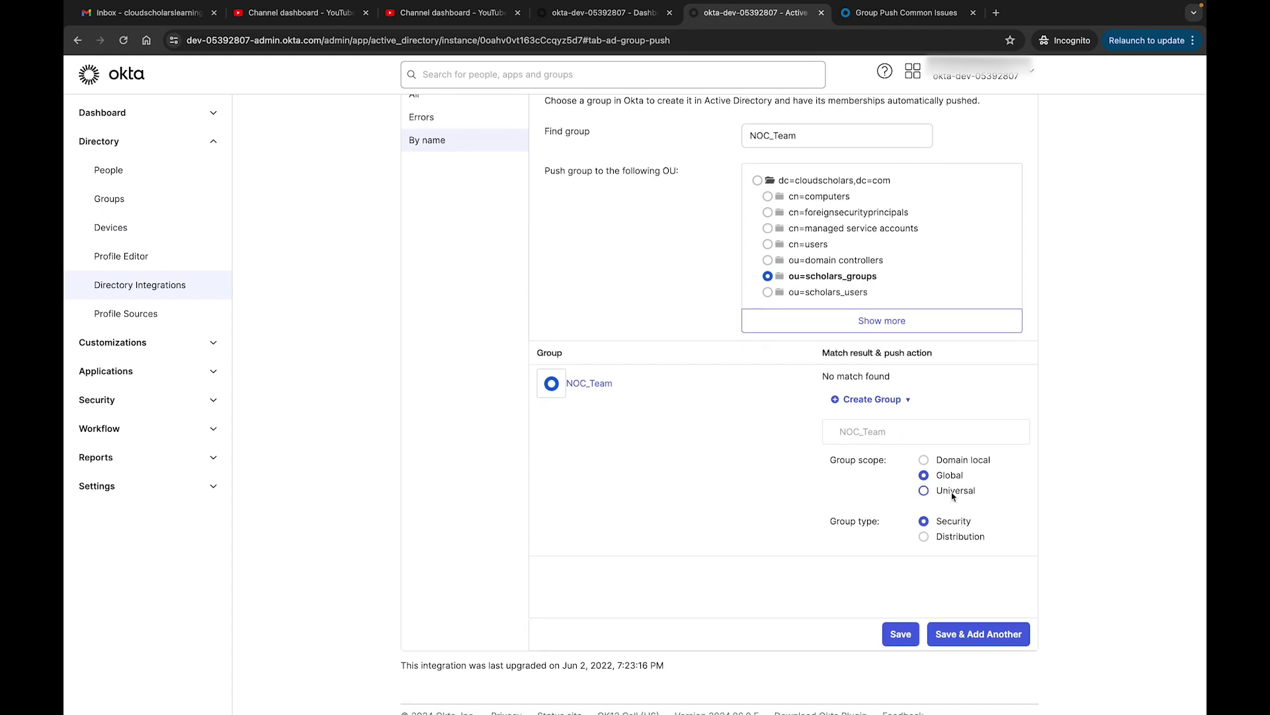
click(899, 636)
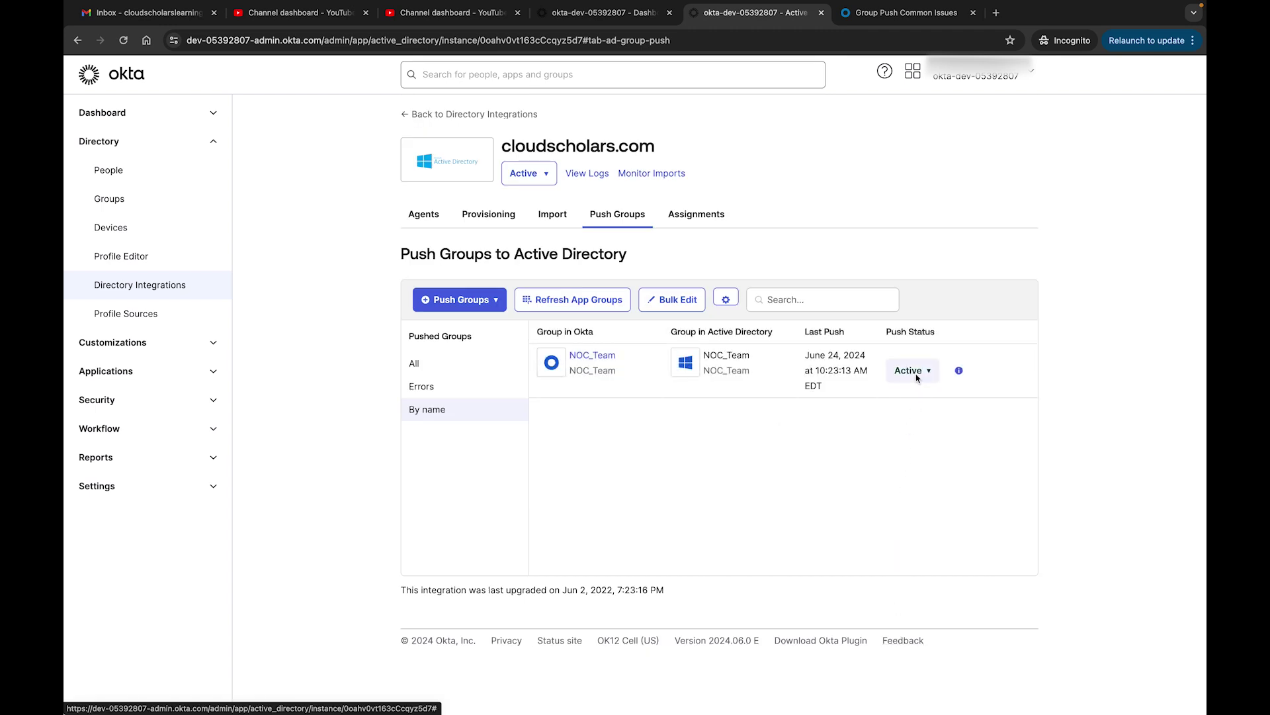
click(927, 377)
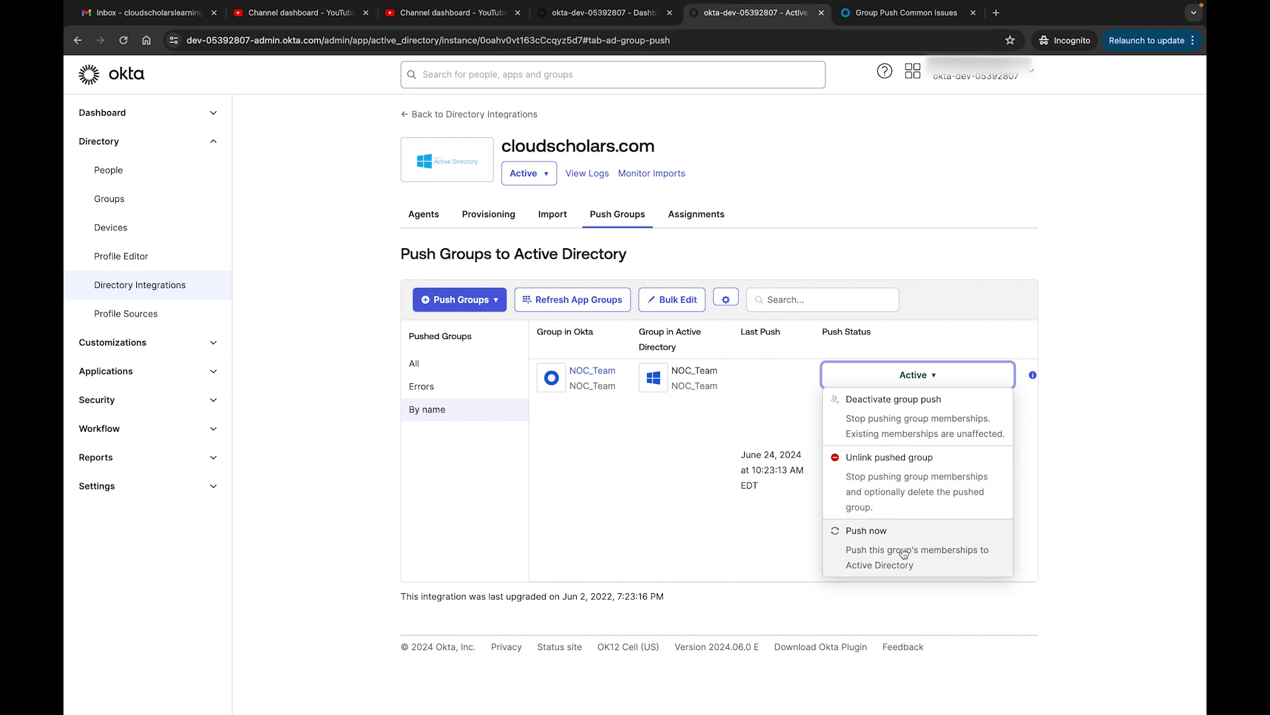
click(877, 552)
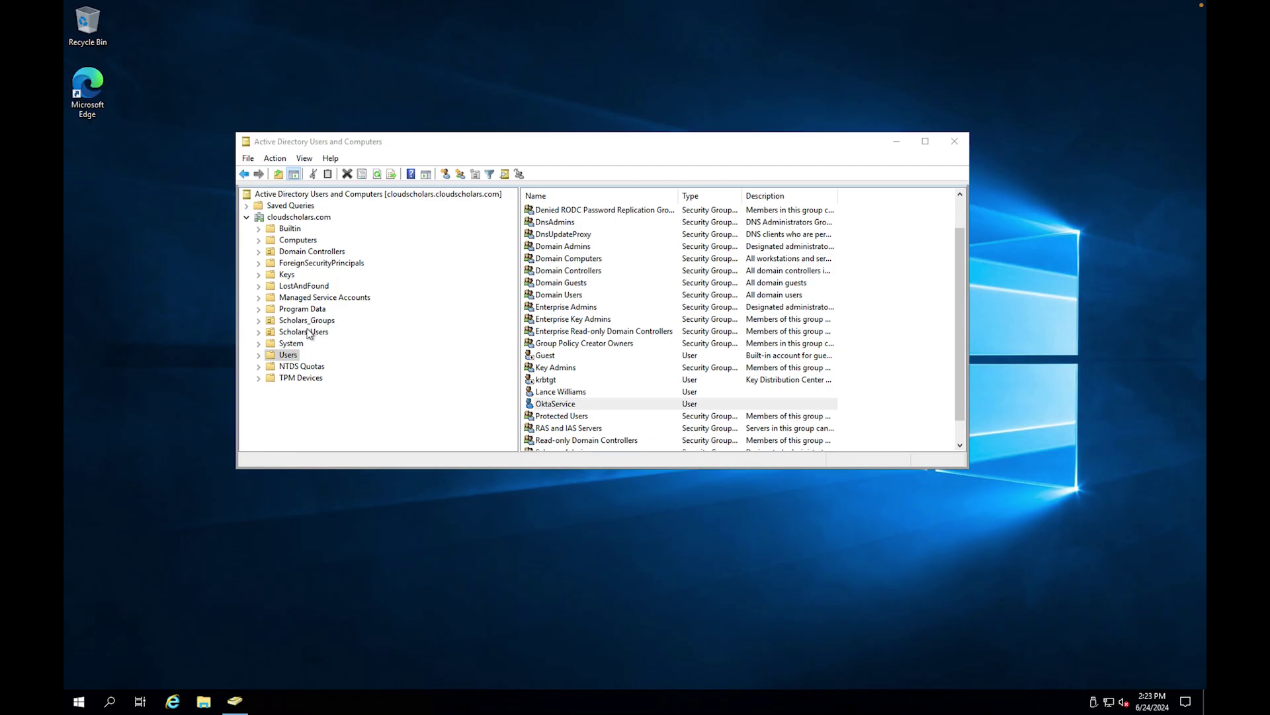
Refresh the Scholars_Groups OU and open NOC_Team's properties to view its two Scholars_Users members
click(307, 322)
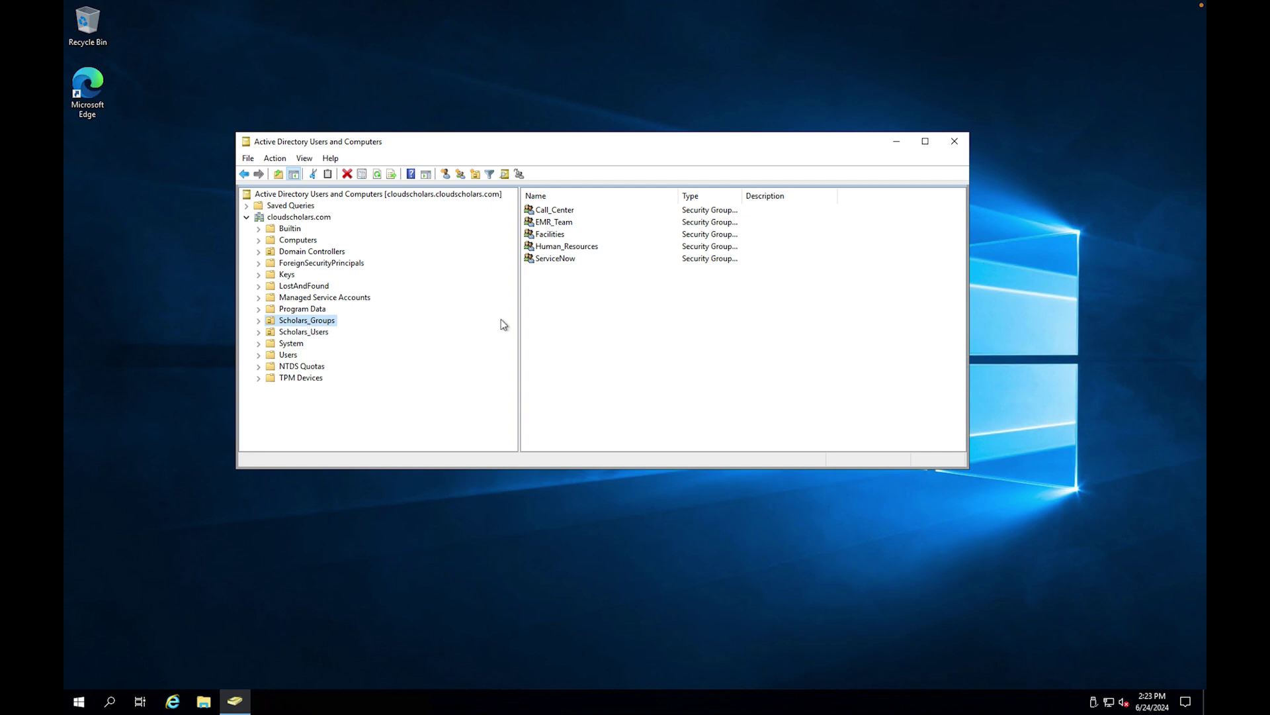
click(377, 175)
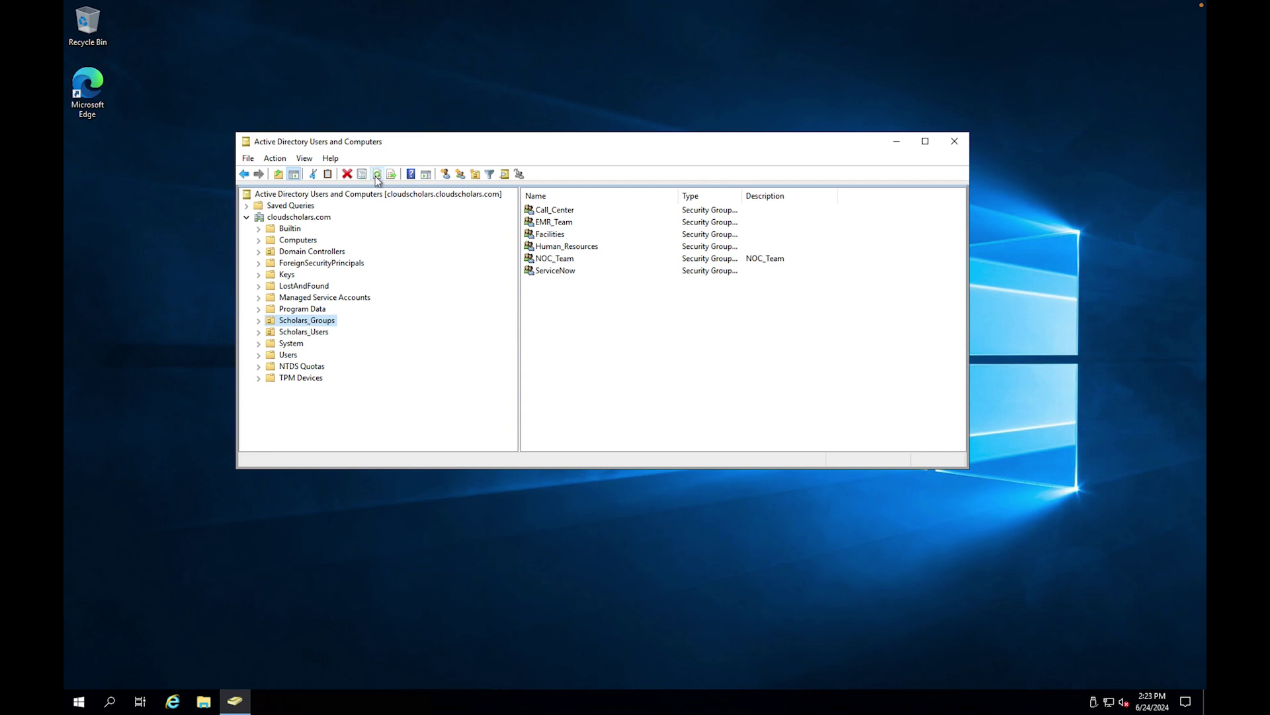
click(572, 260)
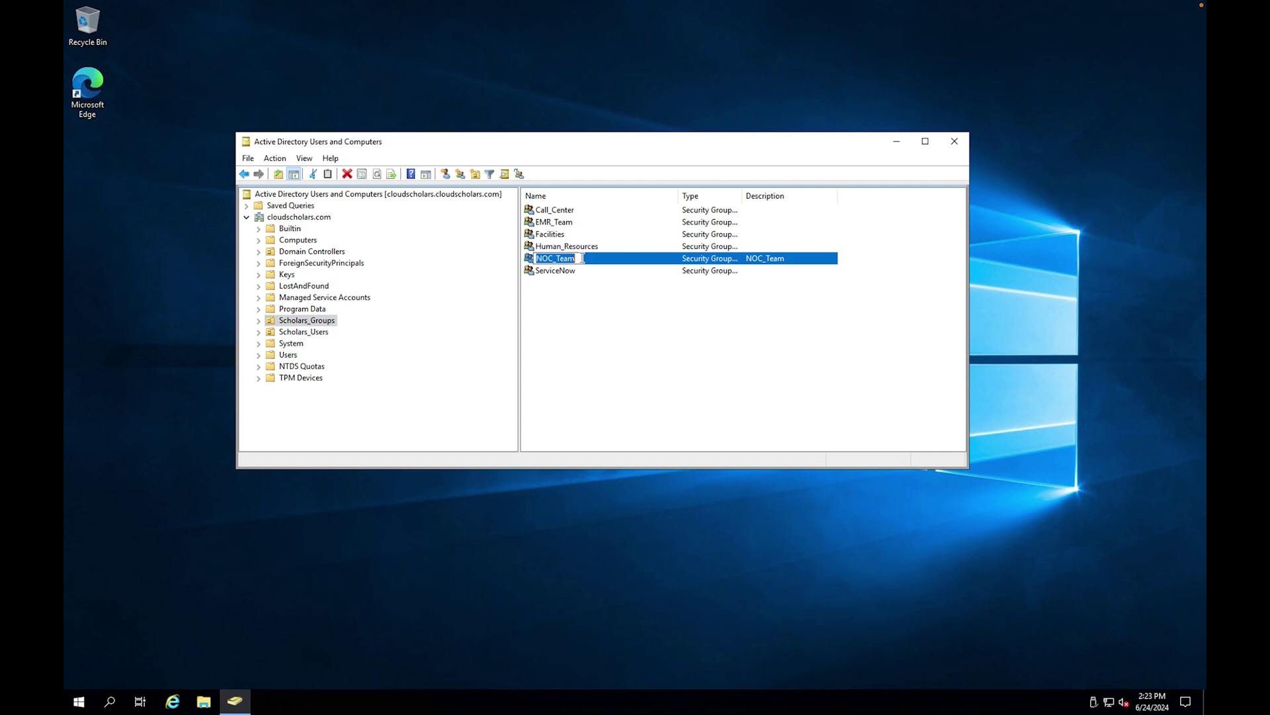
right_click(567, 262)
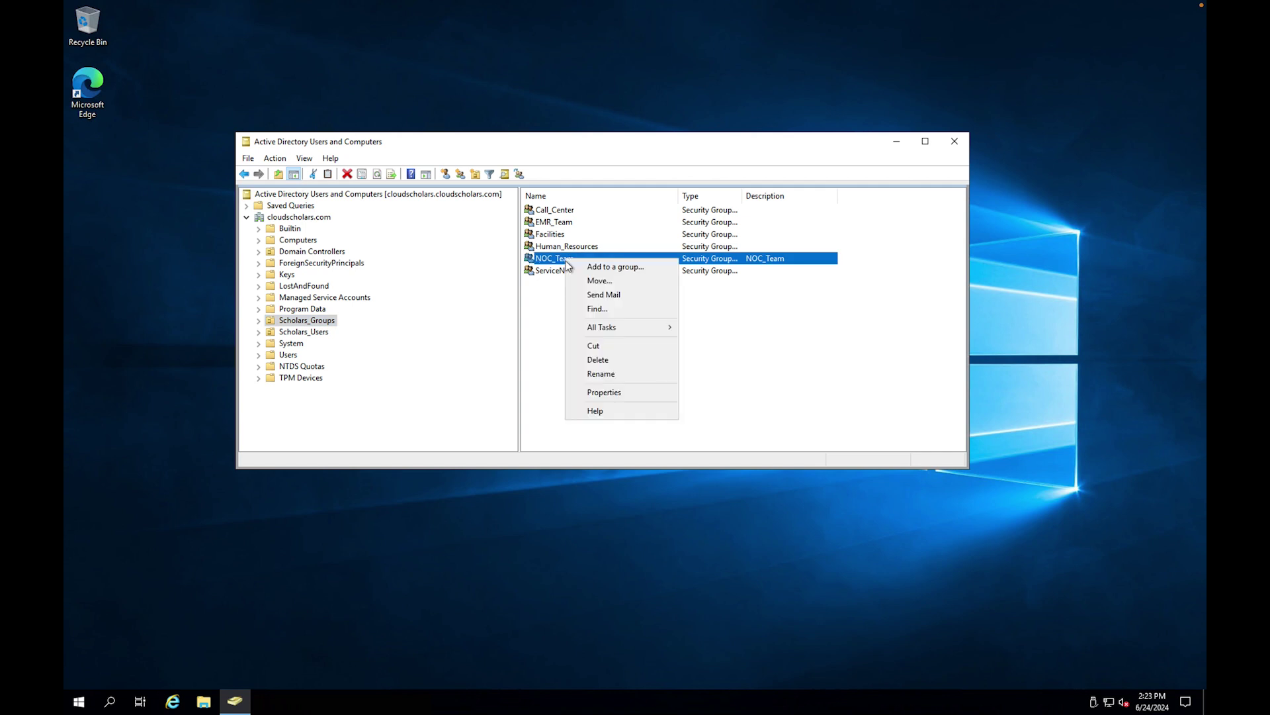
click(612, 396)
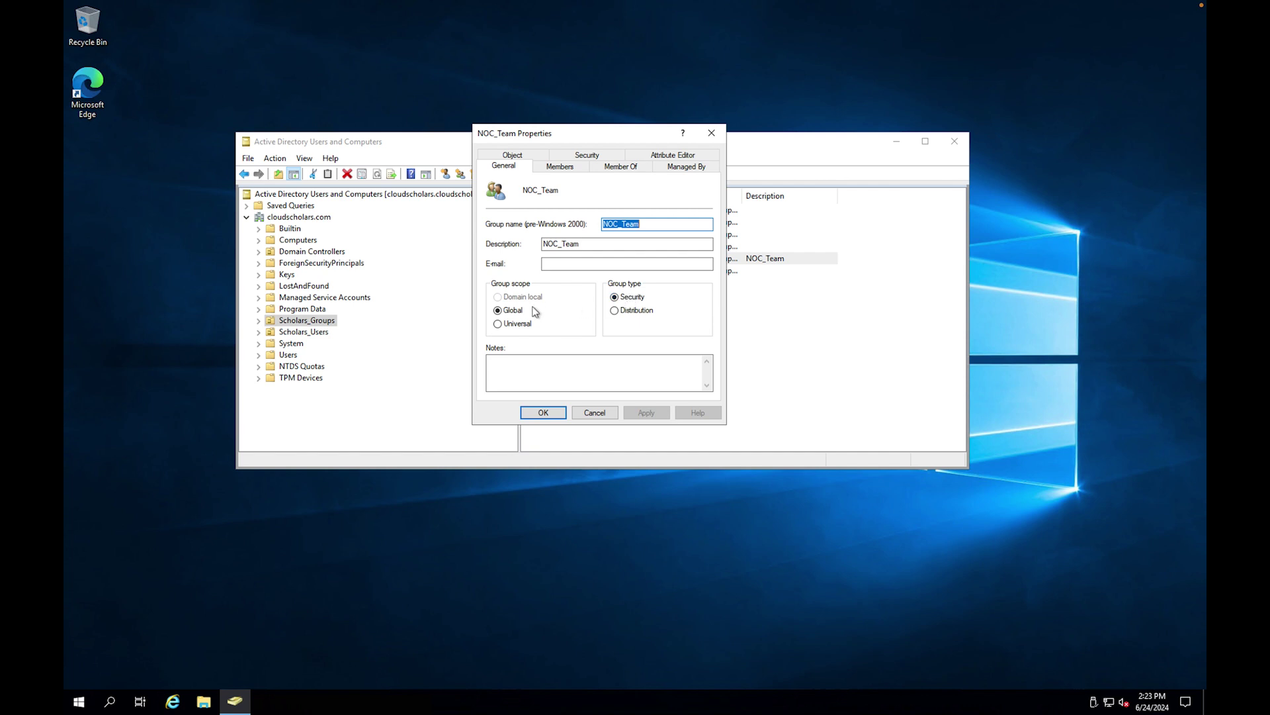
click(559, 167)
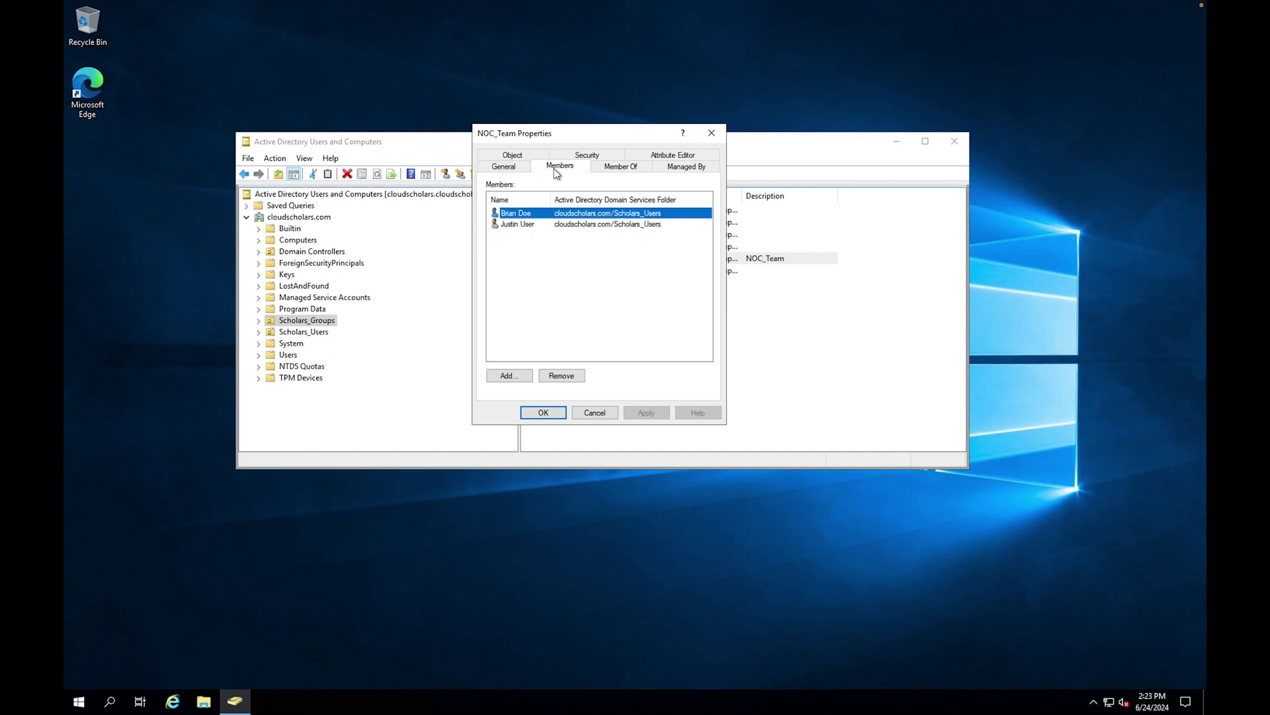